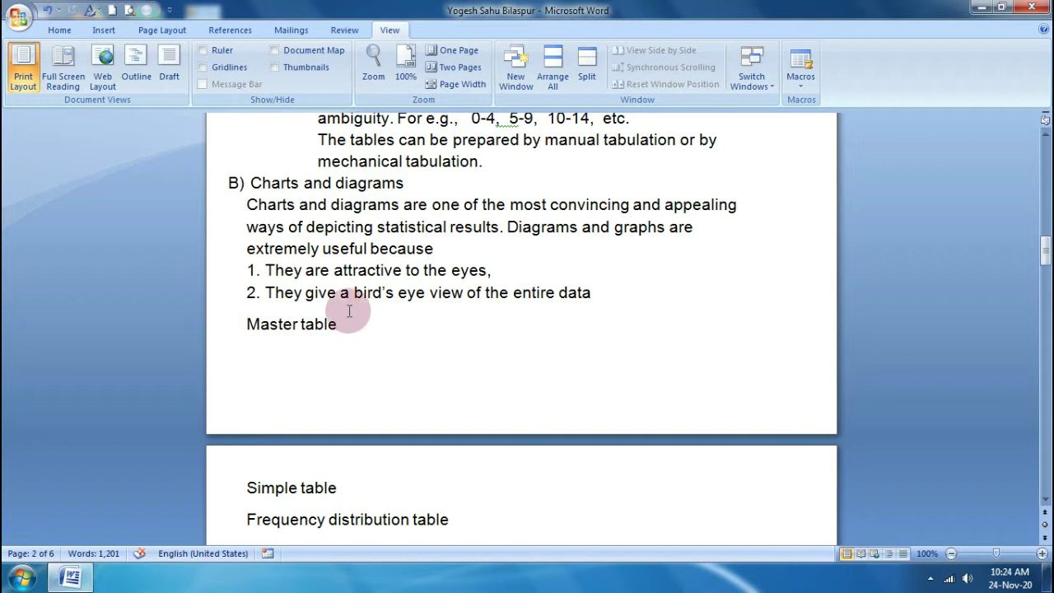
# Switch the document to Web Layout view and look through its content from start to end
pyautogui.click(112, 66)
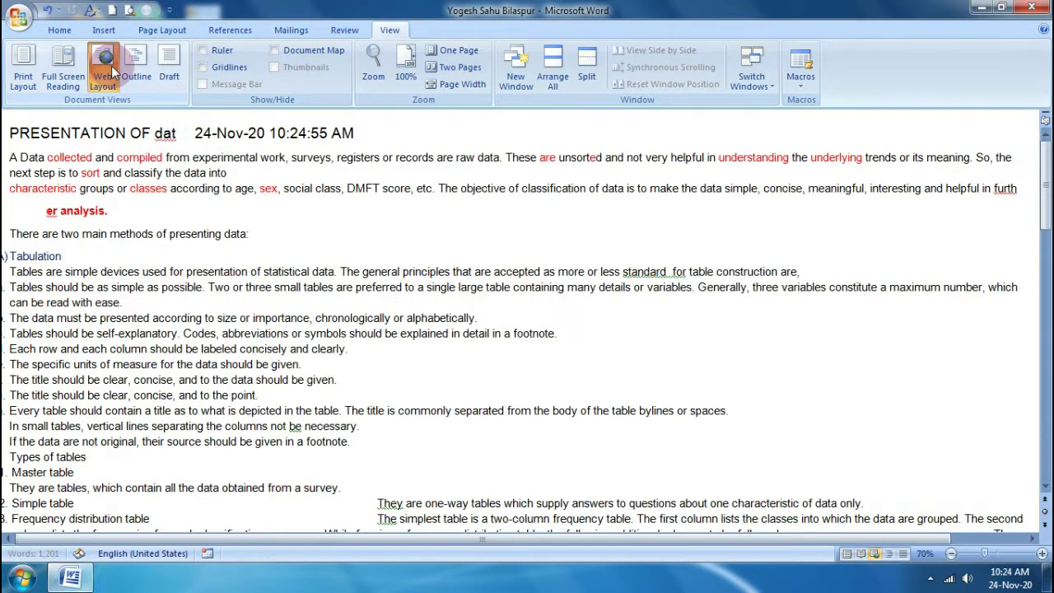
pyautogui.scroll(-12, 282, 355)
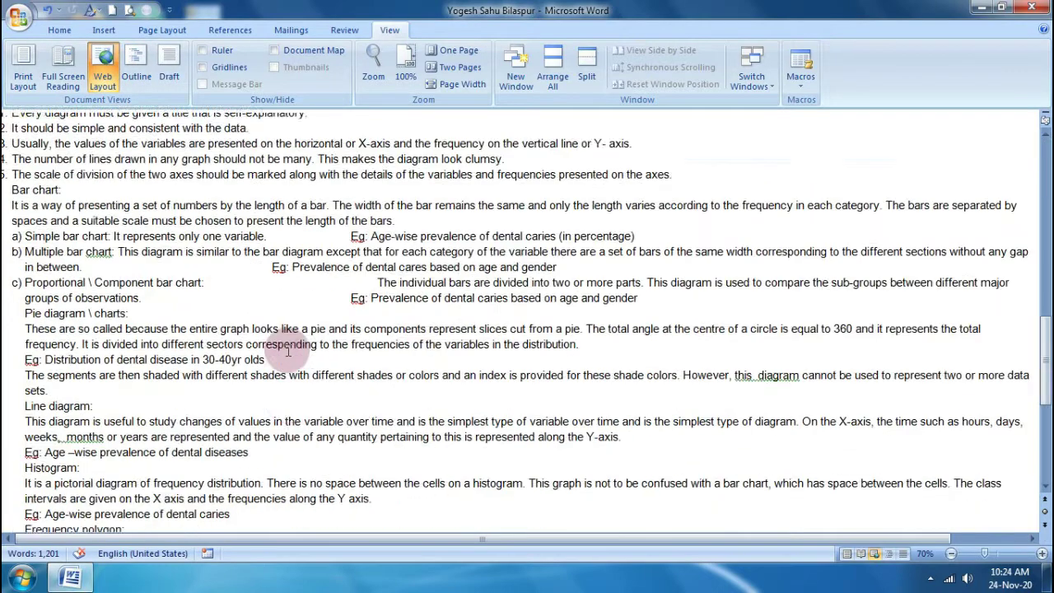
pyautogui.scroll(4, 296, 346)
pyautogui.scroll(10, 297, 346)
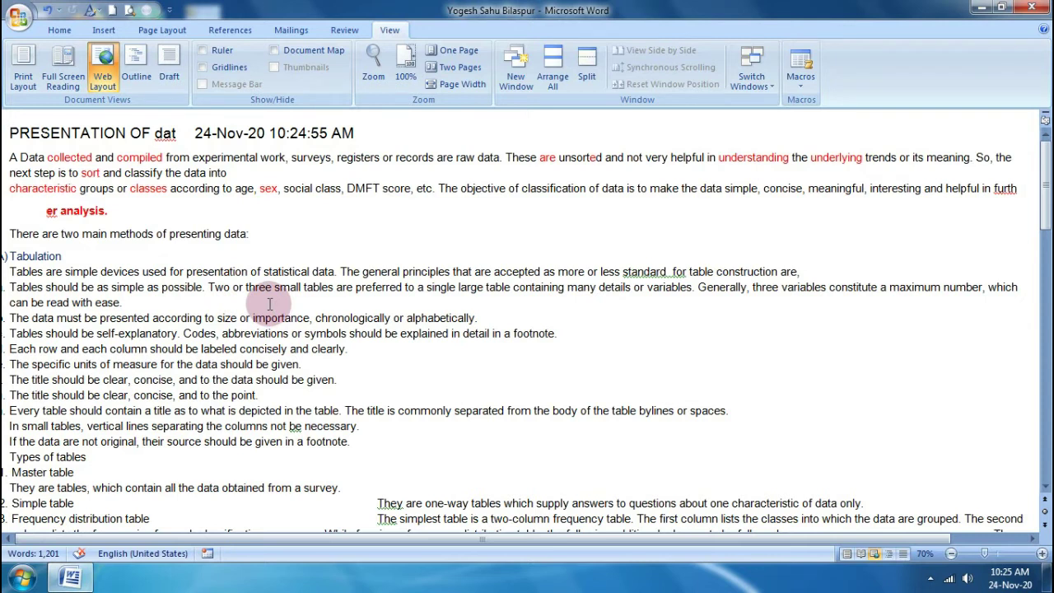
# Start saving a copy of the document as a Word Document, with the Desktop as the destination folder
pyautogui.click(17, 16)
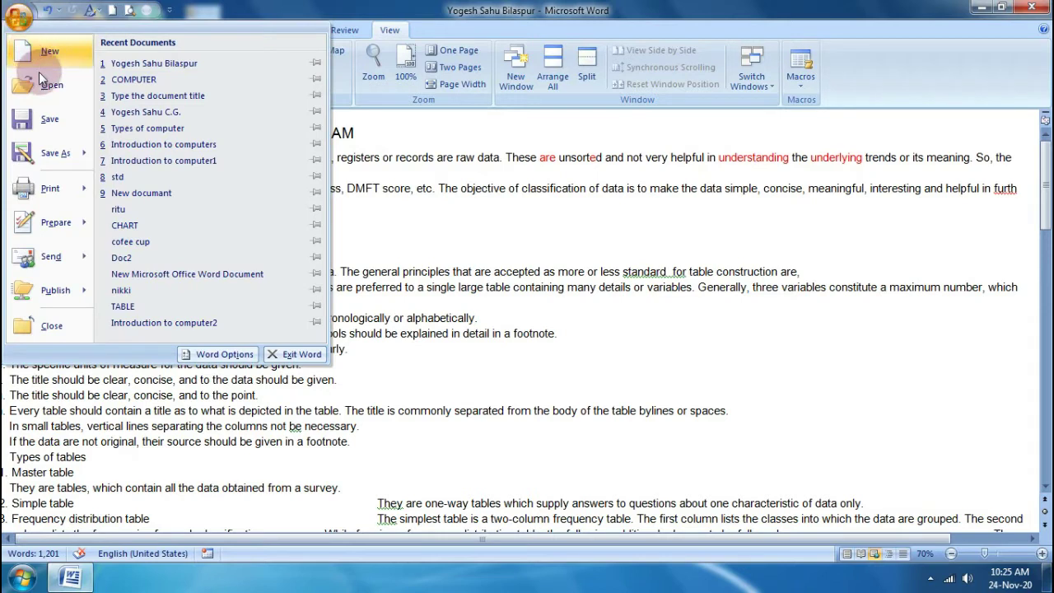
pyautogui.moveTo(49, 156)
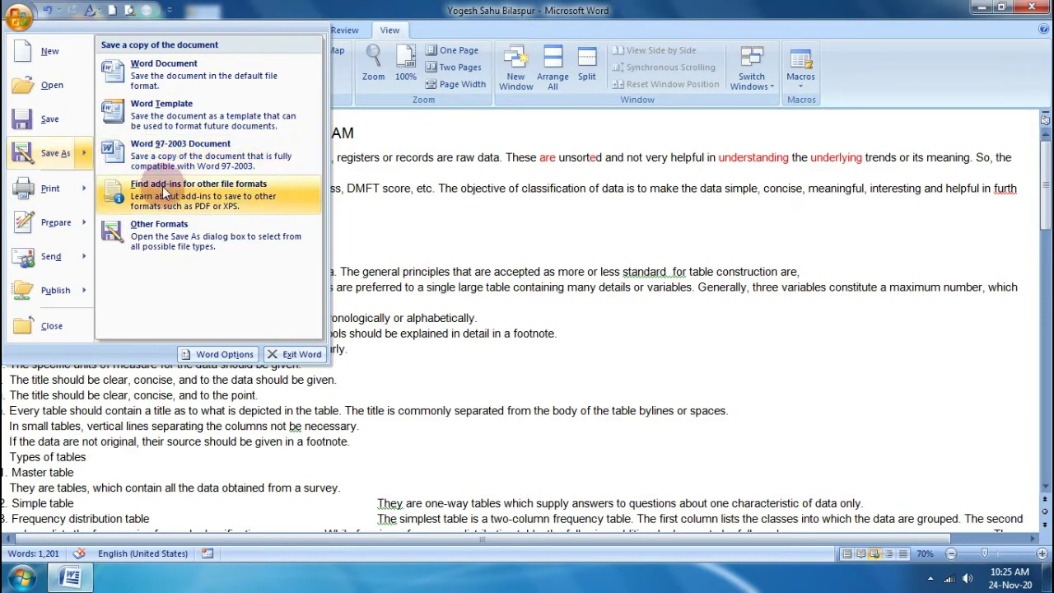
pyautogui.click(190, 74)
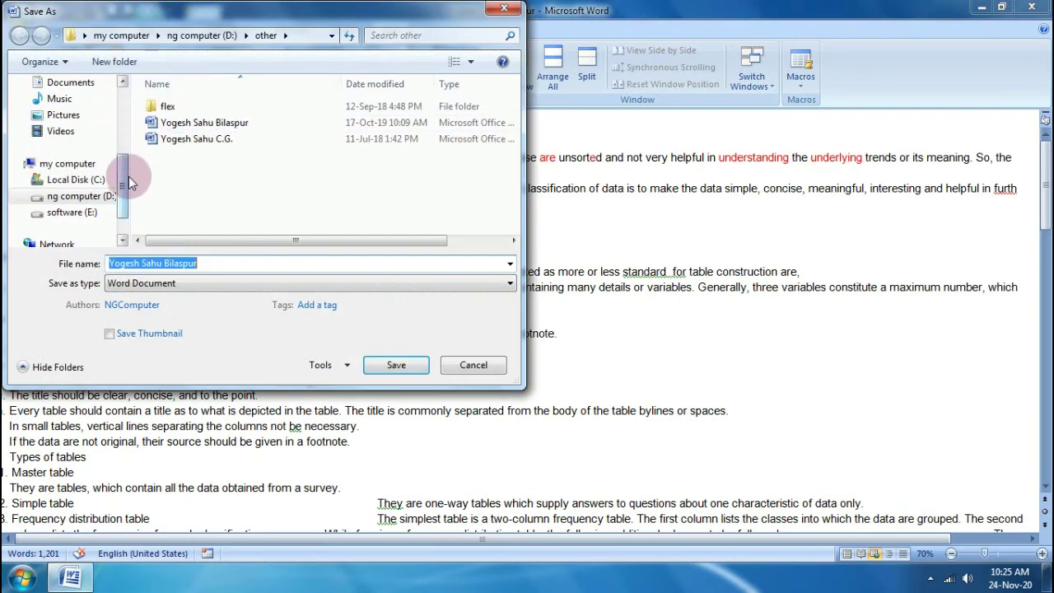
pyautogui.moveTo(129, 168); pyautogui.dragTo(125, 102)
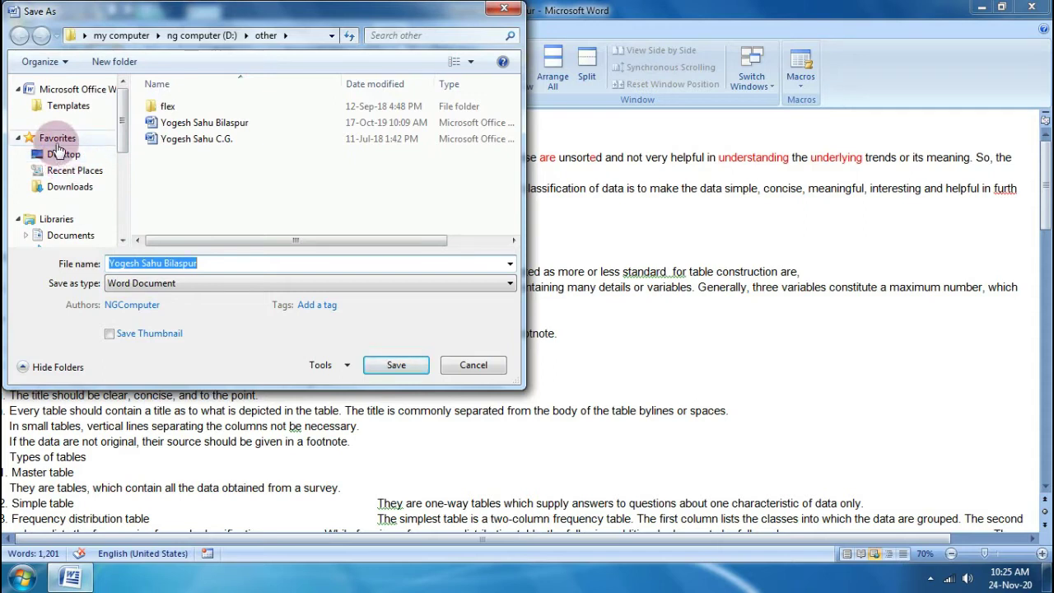
pyautogui.click(69, 155)
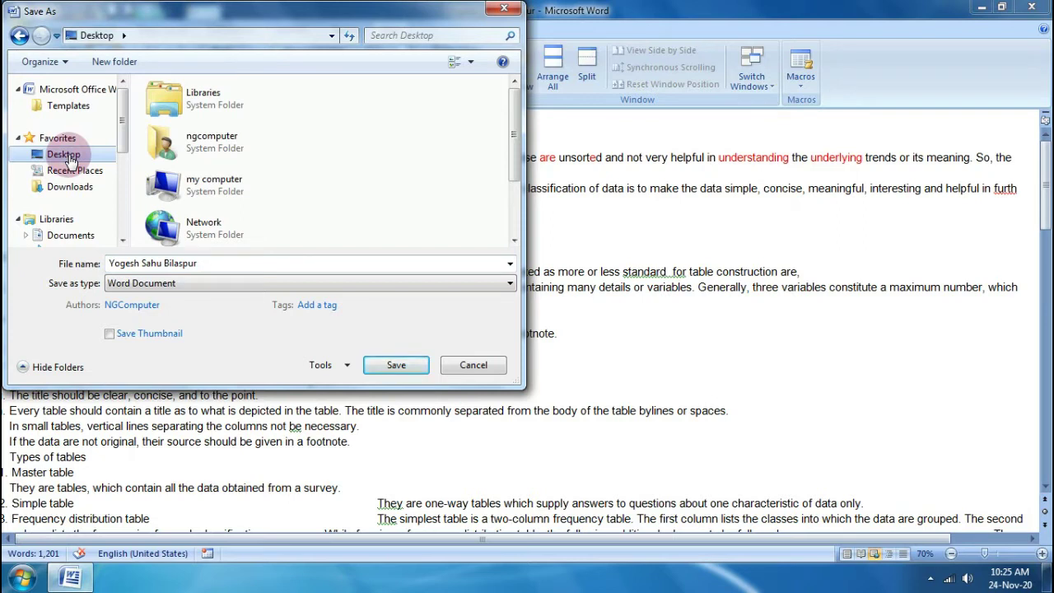
# Save the copy in Web Page format under the file name yg, accepting the compatibility notice
pyautogui.click(168, 283)
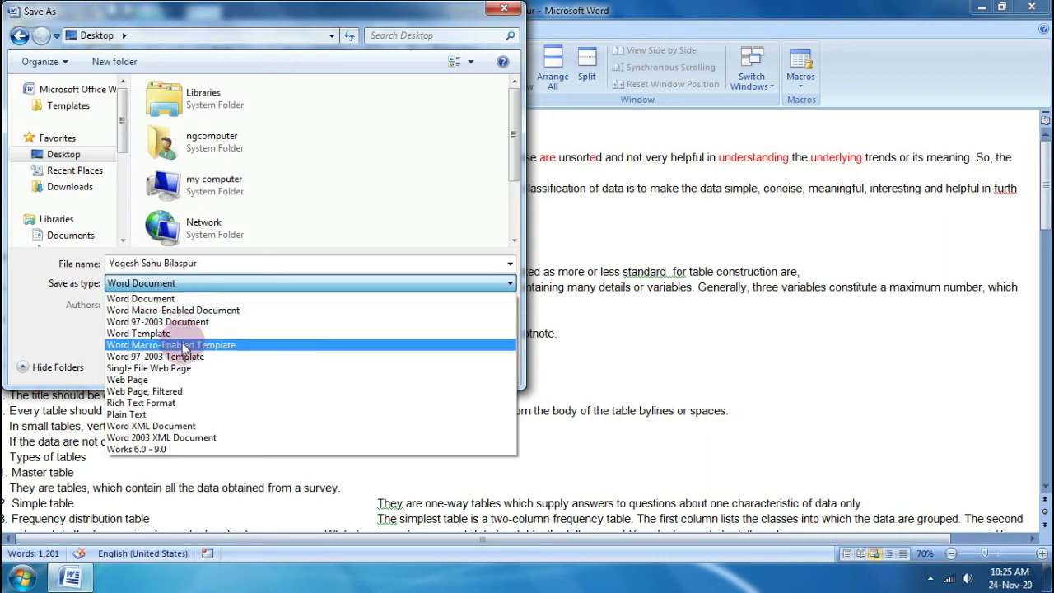
pyautogui.click(140, 380)
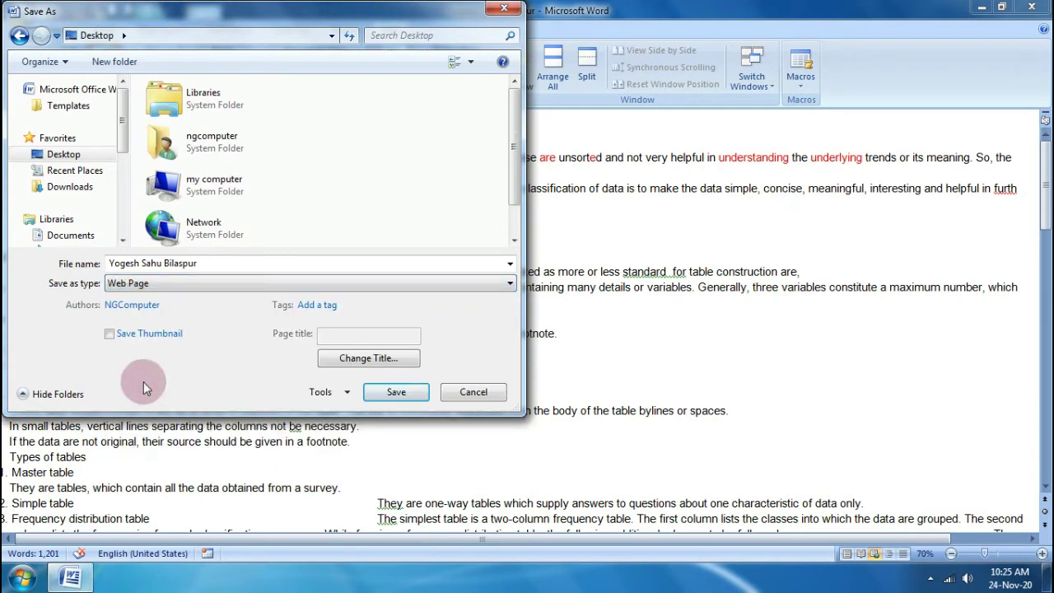
pyautogui.click(168, 263)
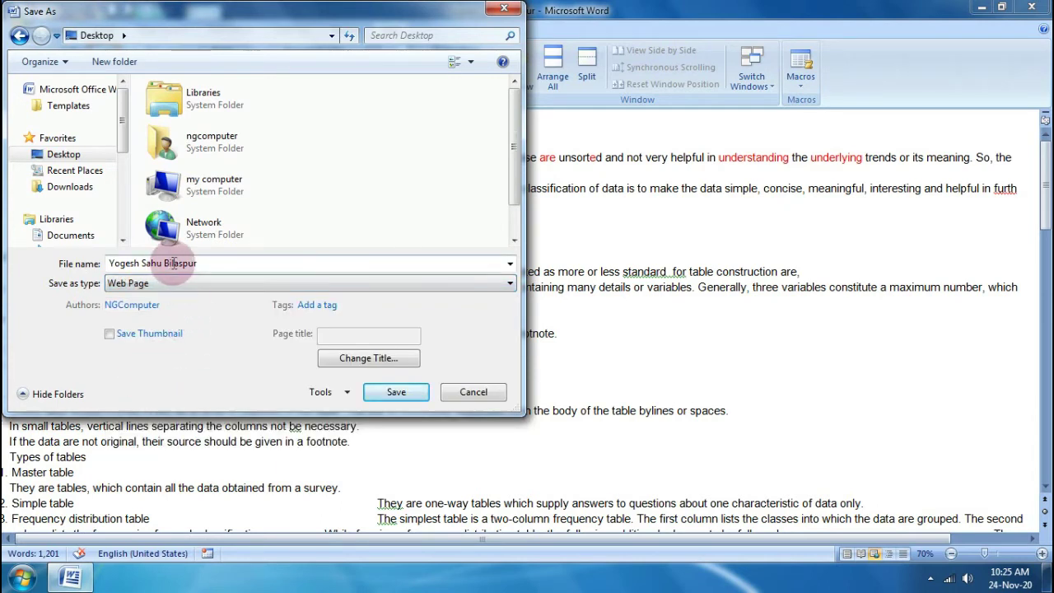
pyautogui.click(197, 259)
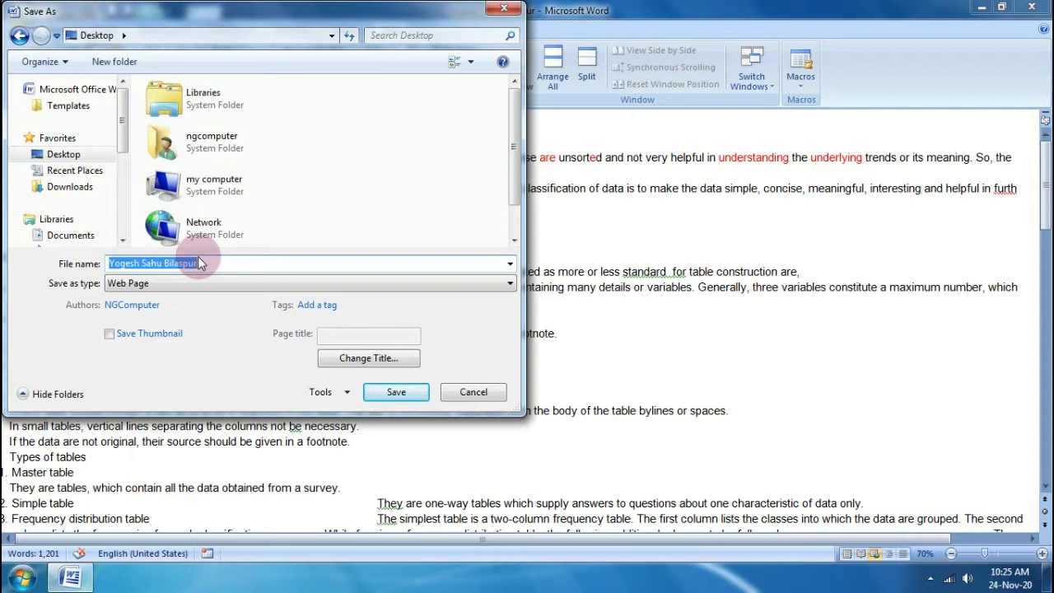
pyautogui.write('yg')
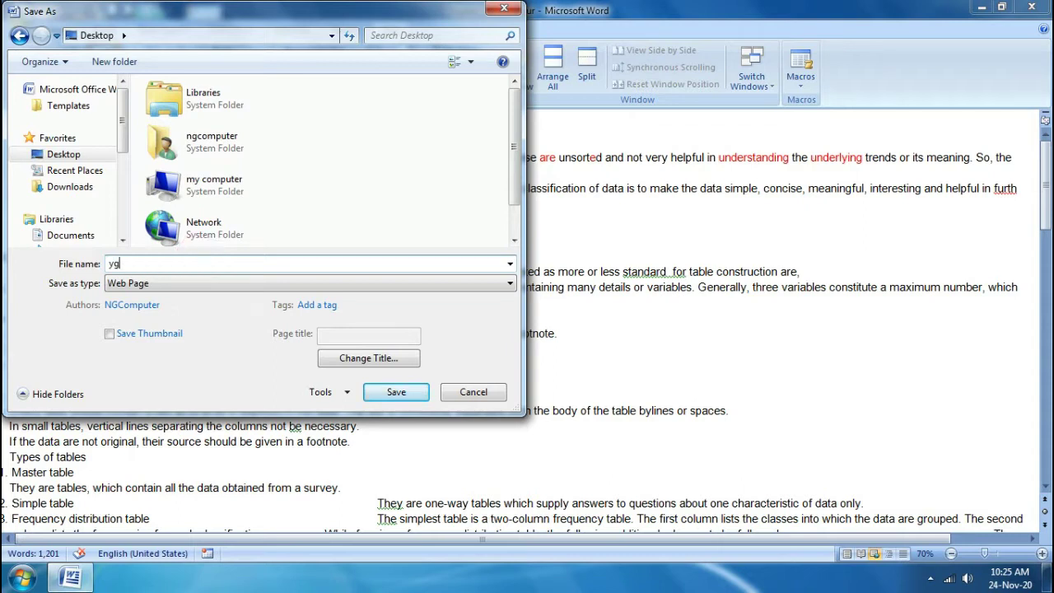
pyautogui.click(393, 392)
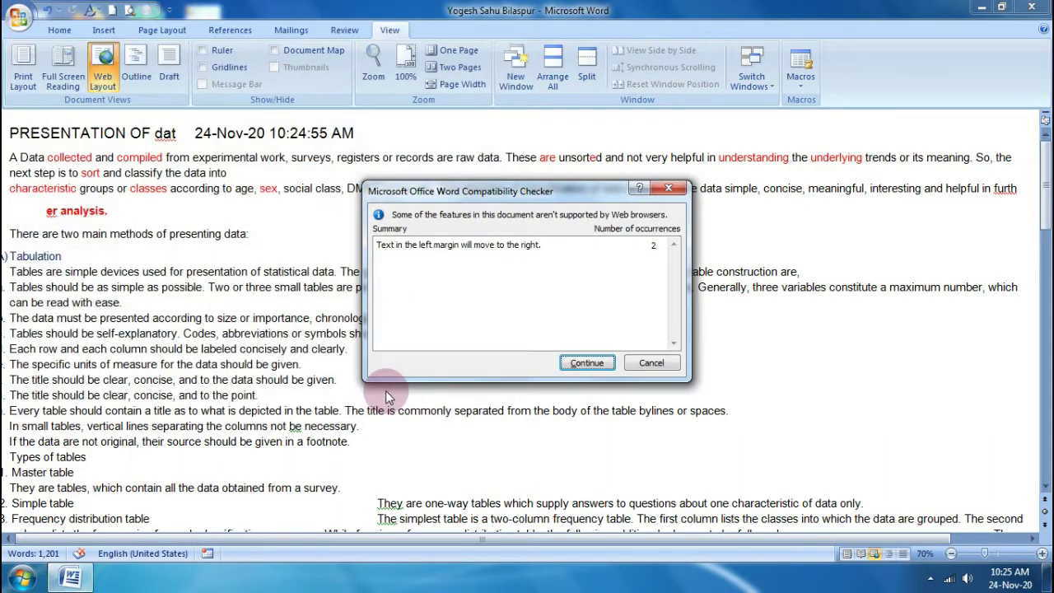
pyautogui.click(585, 361)
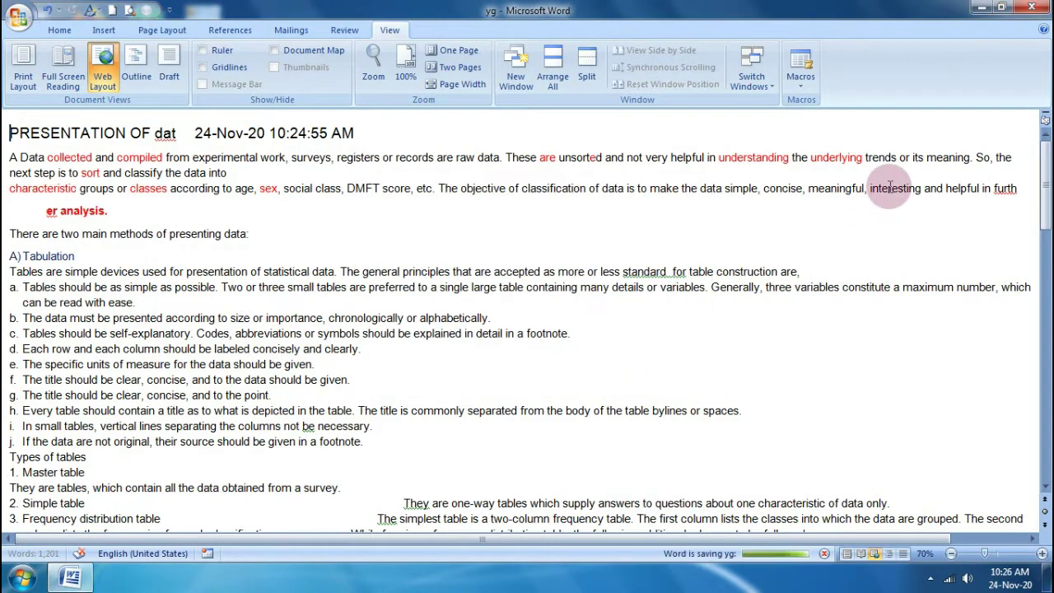
# Switch to the Windows desktop and open the saved yg web page in Firefox
pyautogui.click(981, 8)
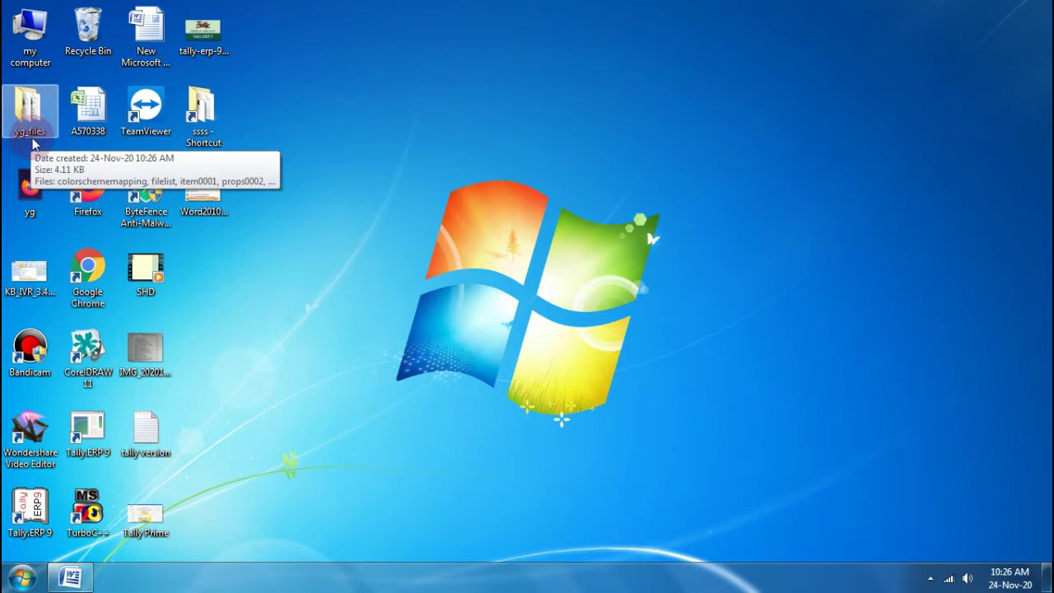
pyautogui.rightClick(31, 200)
pyautogui.click(49, 202)
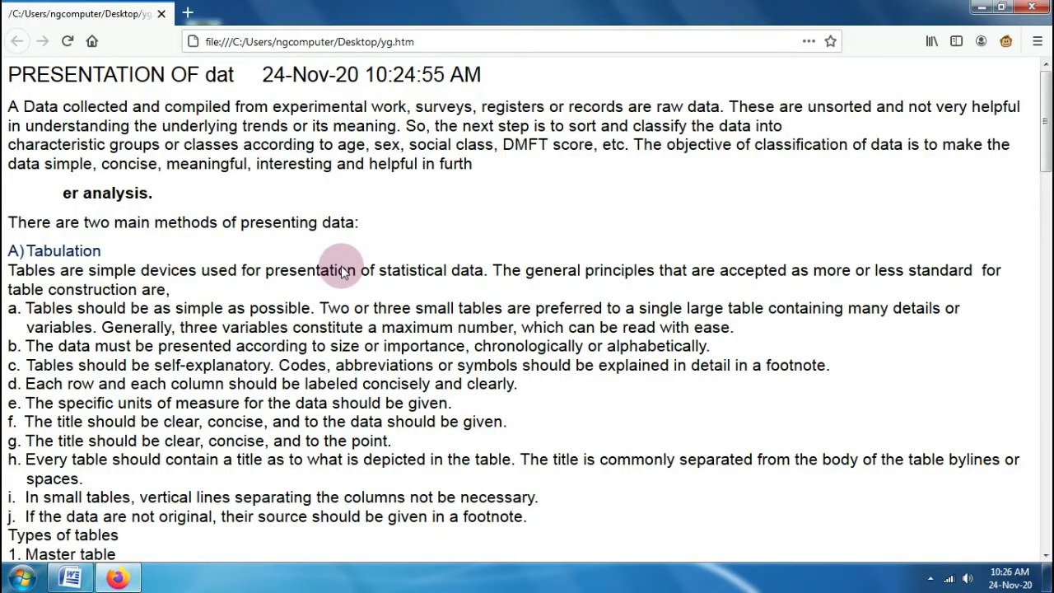
# Look through the yg web page, declining the default-browser offer, and close Firefox
pyautogui.scroll(-10, 345, 272)
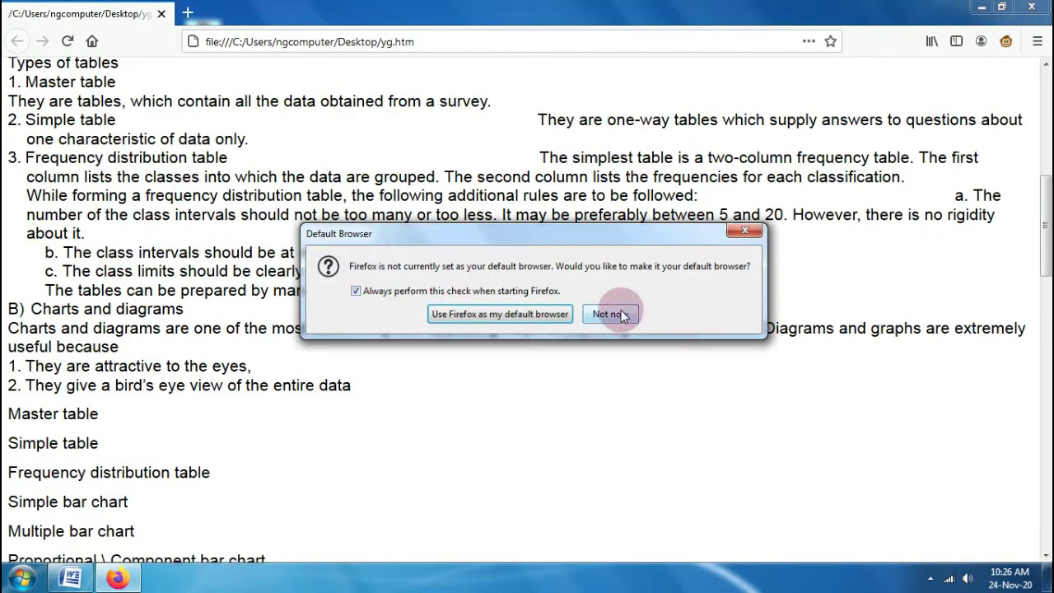
pyautogui.click(621, 314)
pyautogui.scroll(10, 607, 274)
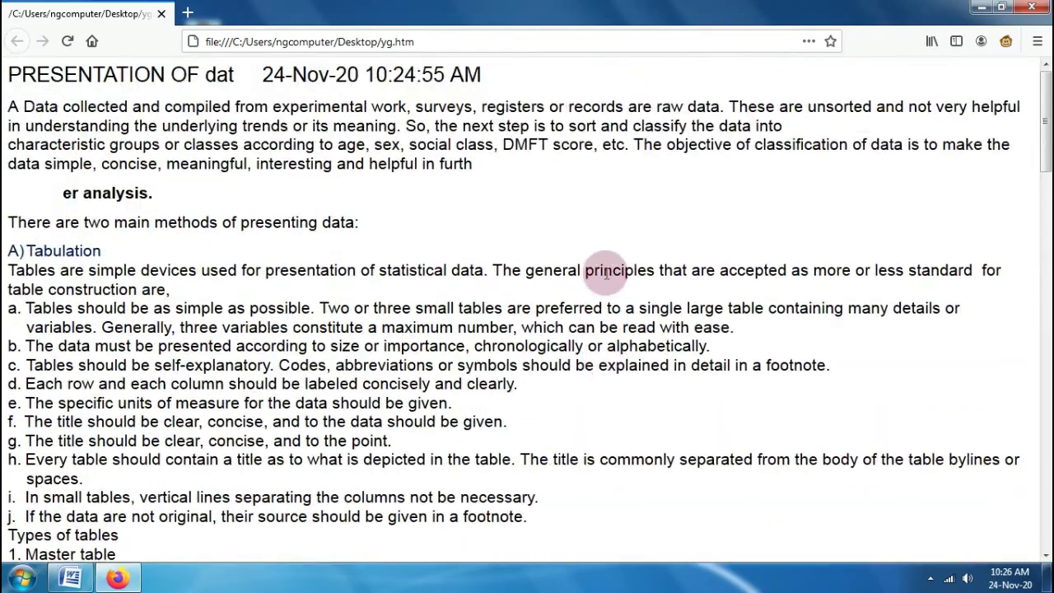
pyautogui.scroll(-15, 607, 274)
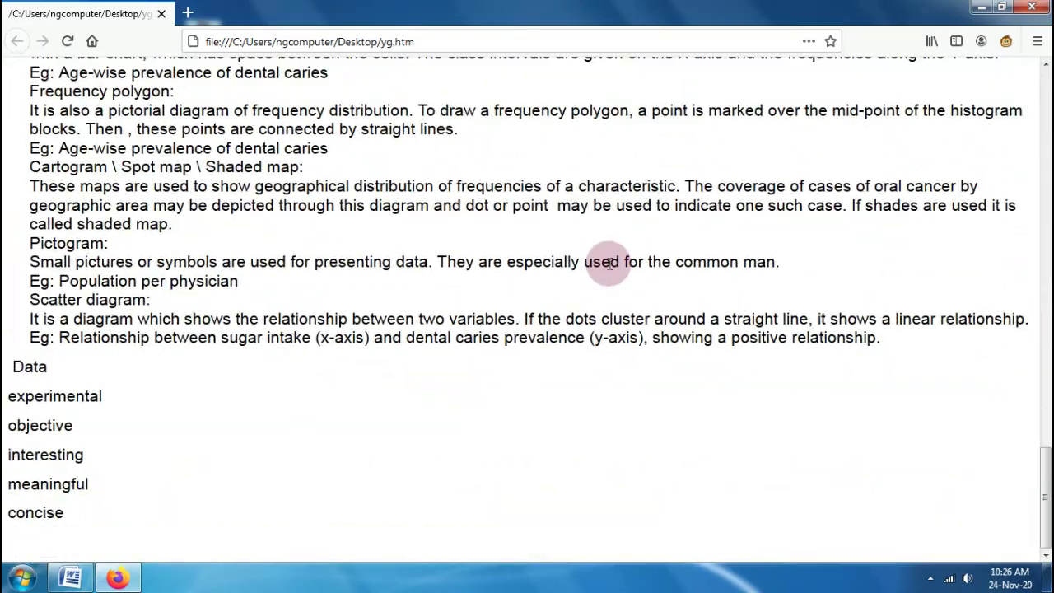
pyautogui.click(1031, 8)
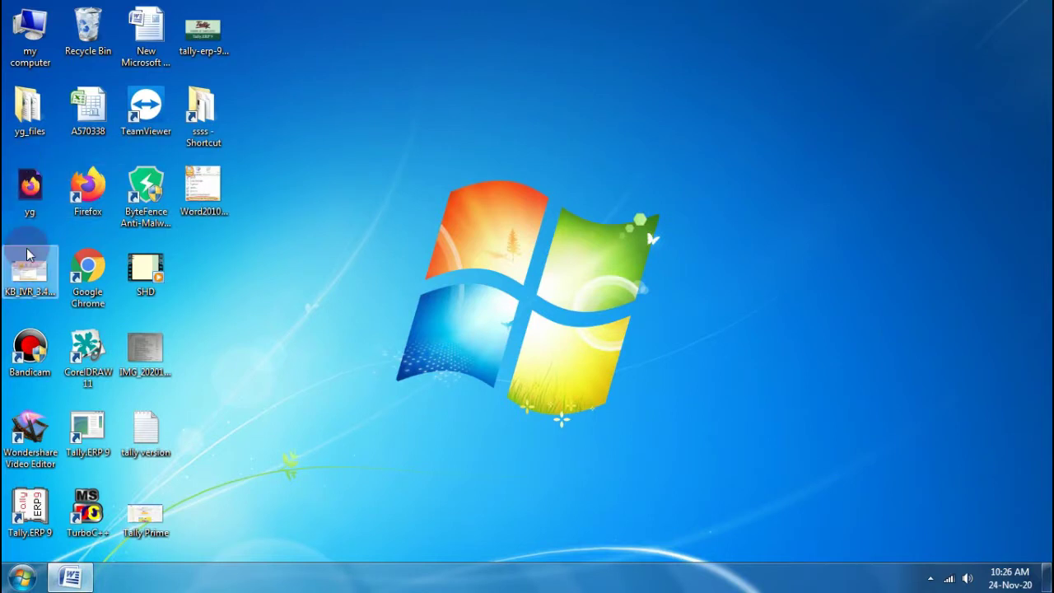
# Close the yg document in Word and permanently delete the yg web page and yg_files folder from the desktop
pyautogui.click(70, 577)
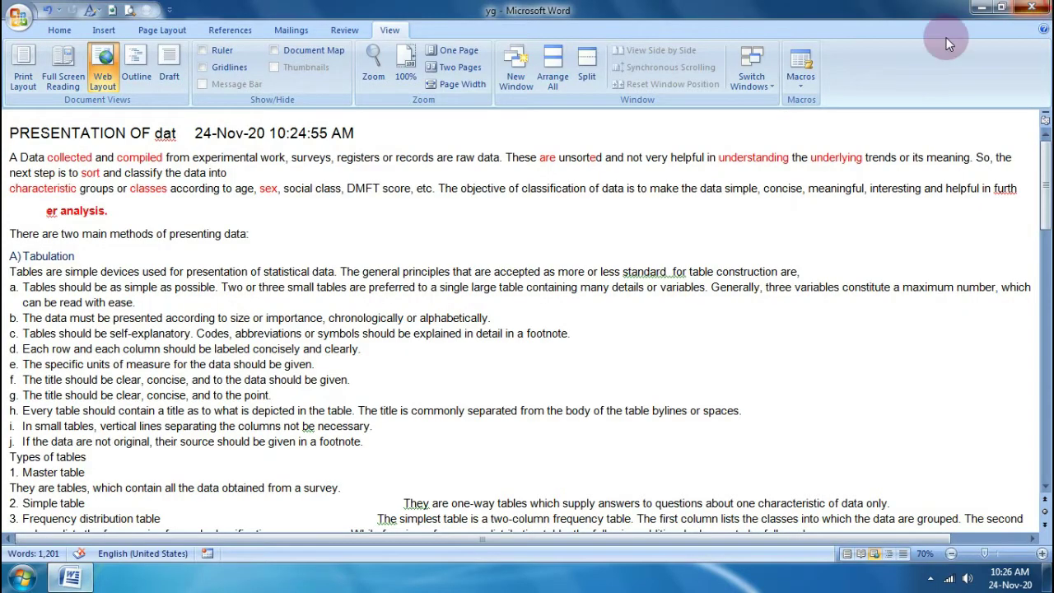
pyautogui.click(1032, 7)
pyautogui.moveTo(56, 235); pyautogui.dragTo(41, 115)
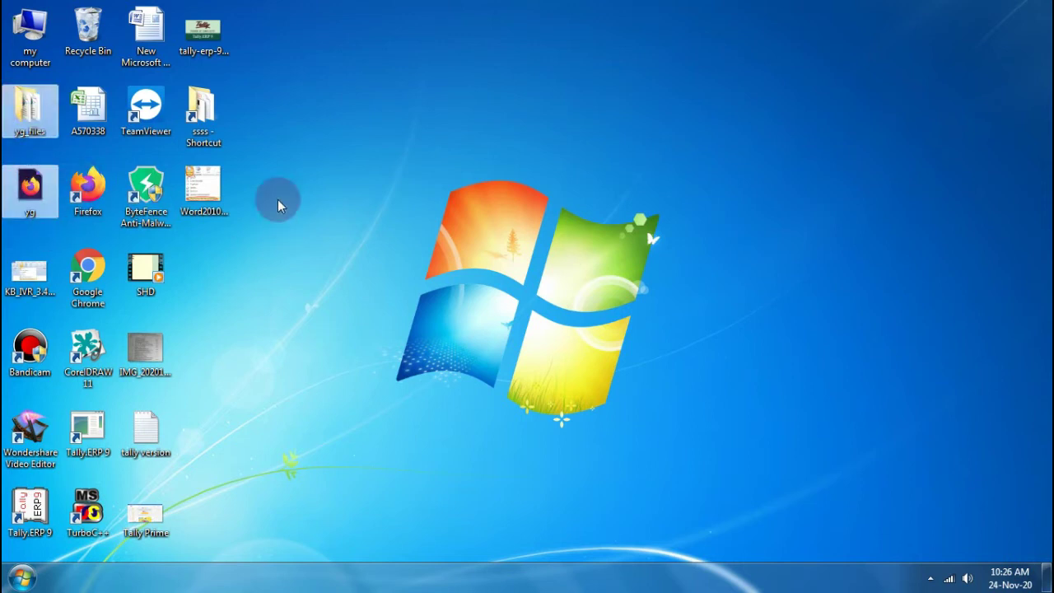
pyautogui.hotkey('shift', 'Delete')
pyautogui.press('Return')
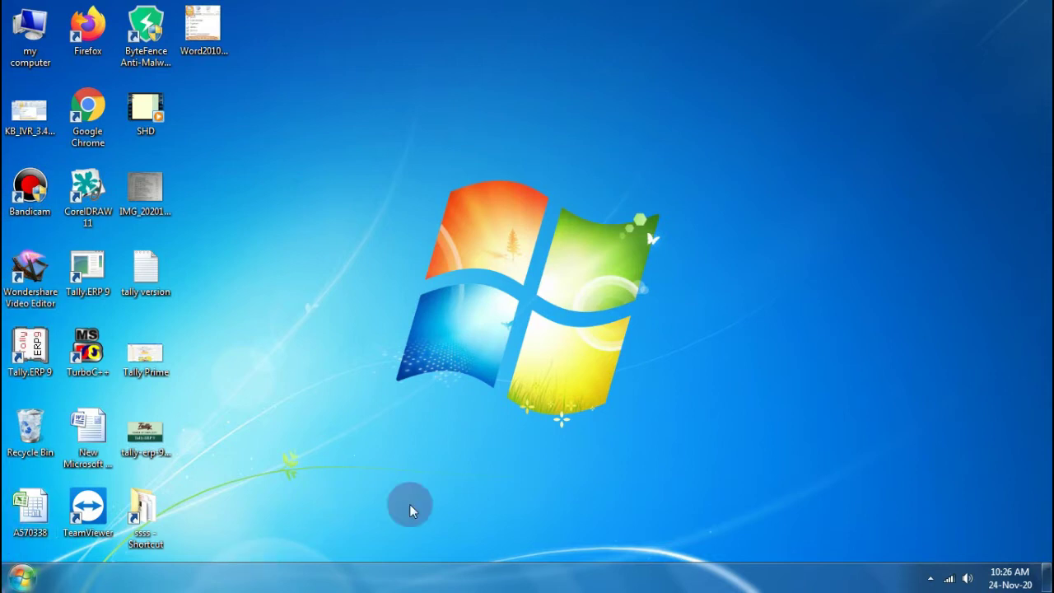
# Launch Microsoft Word with the winword run command and show the blank document in Print Layout view
pyautogui.press('super+r')
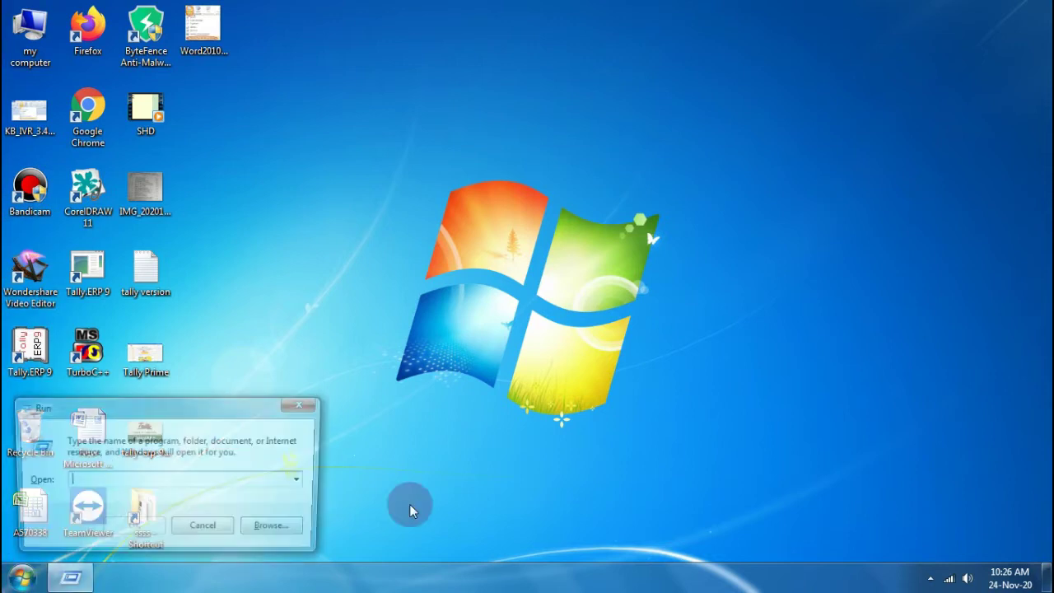
pyautogui.write('win')
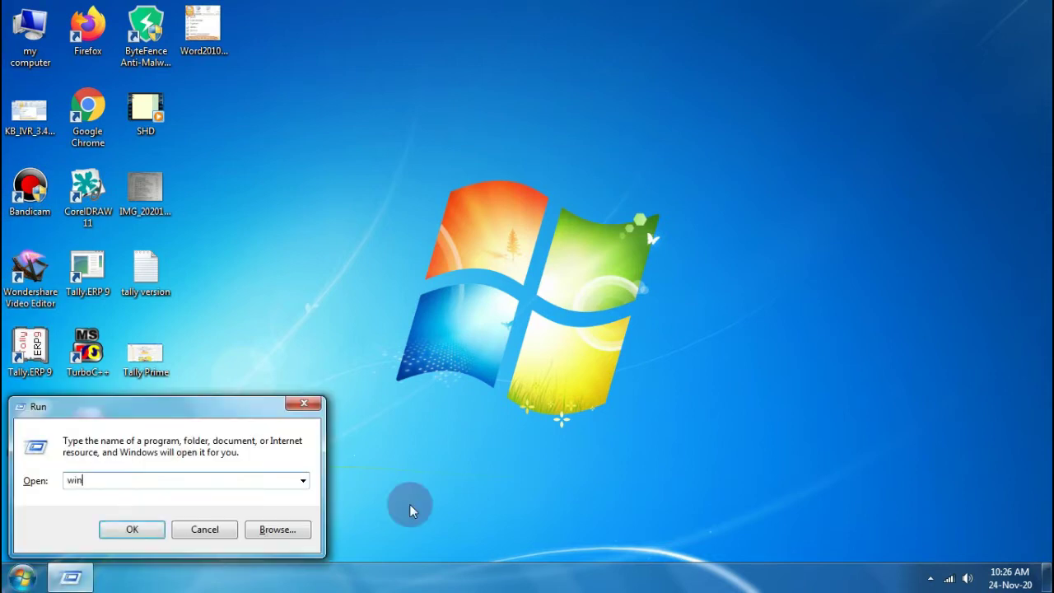
pyautogui.write('word')
pyautogui.press('Return')
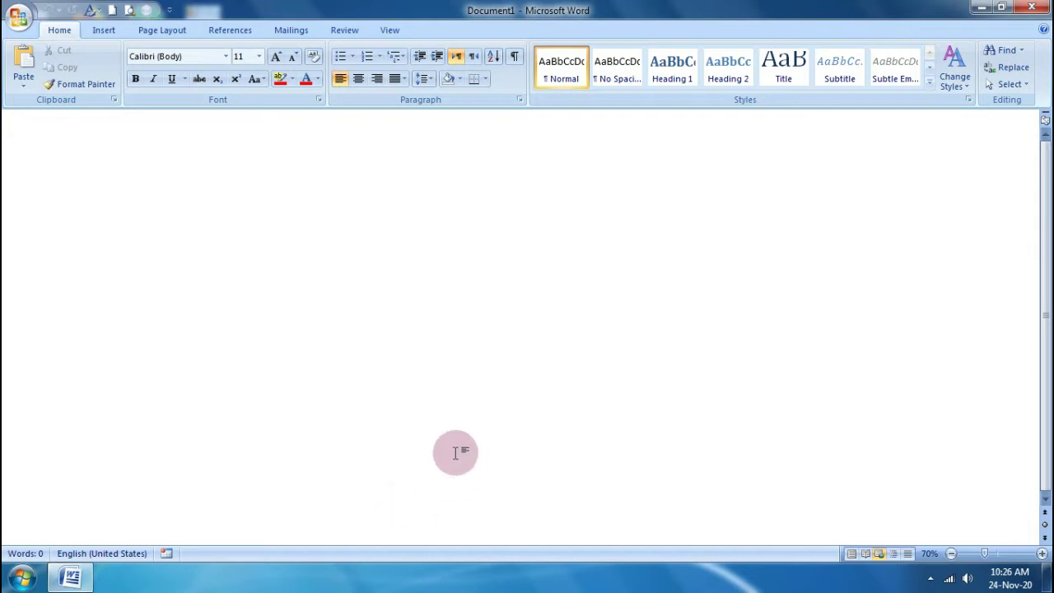
pyautogui.click(392, 30)
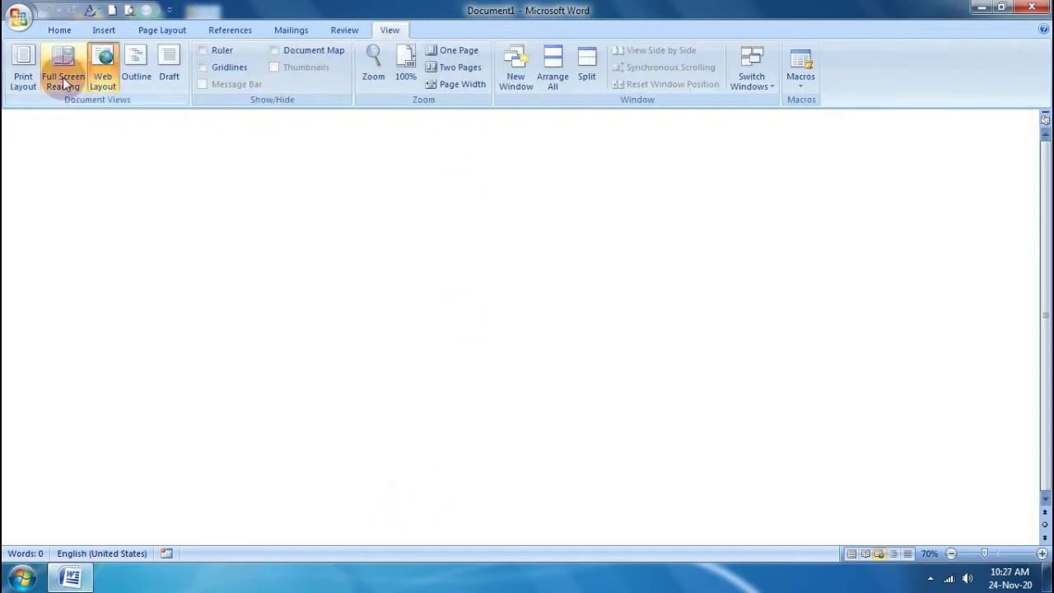
pyautogui.click(23, 70)
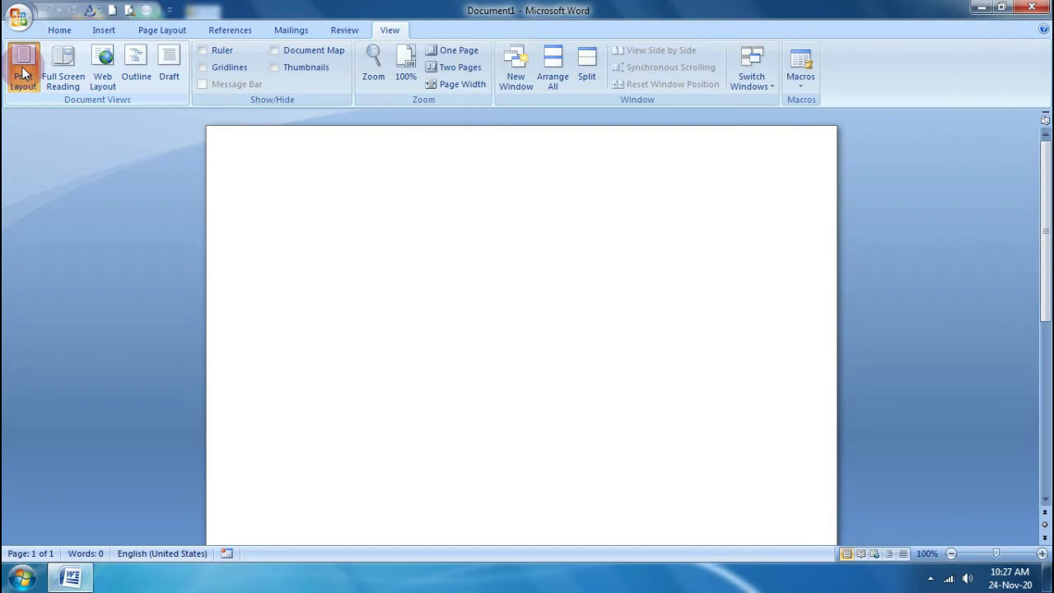
# Insert the picture 26 from the wallpaper folder on drive D: into the blank document
pyautogui.click(97, 33)
pyautogui.click(168, 66)
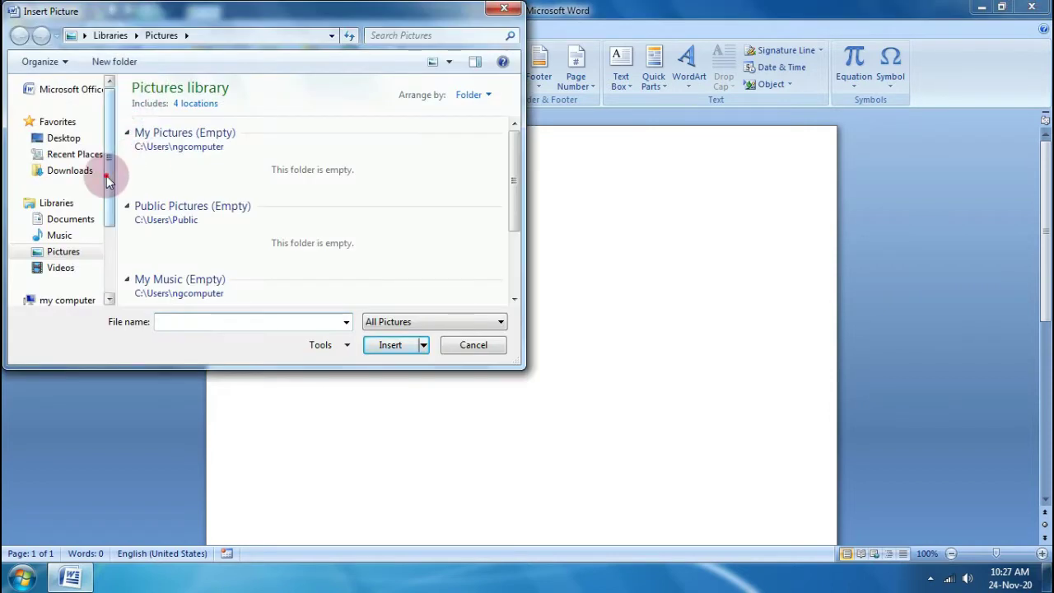
pyautogui.moveTo(106, 176); pyautogui.dragTo(112, 246)
pyautogui.click(73, 228)
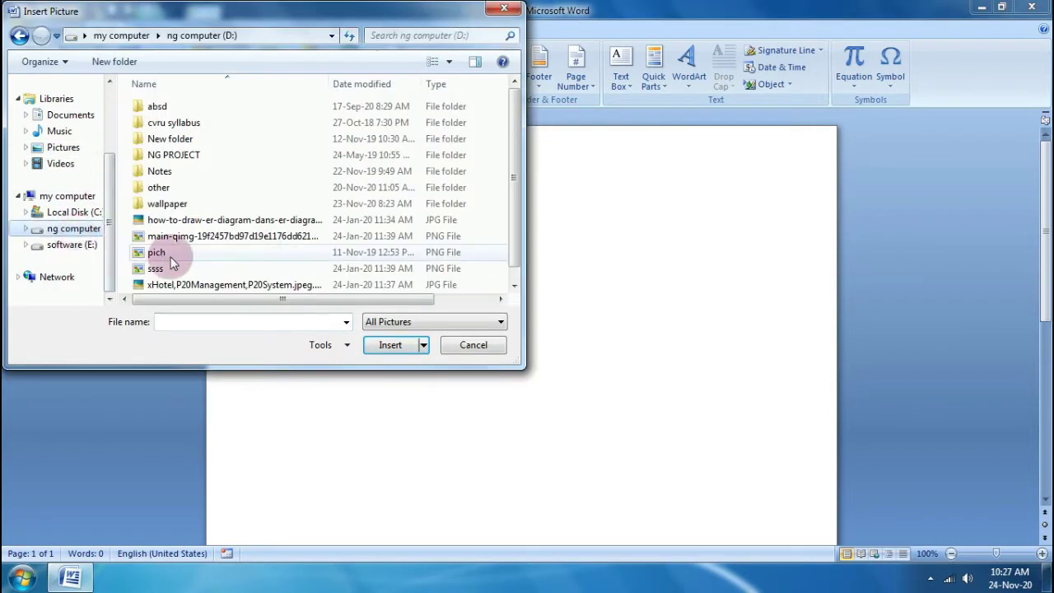
pyautogui.doubleClick(175, 203)
pyautogui.scroll(-10, 303, 184)
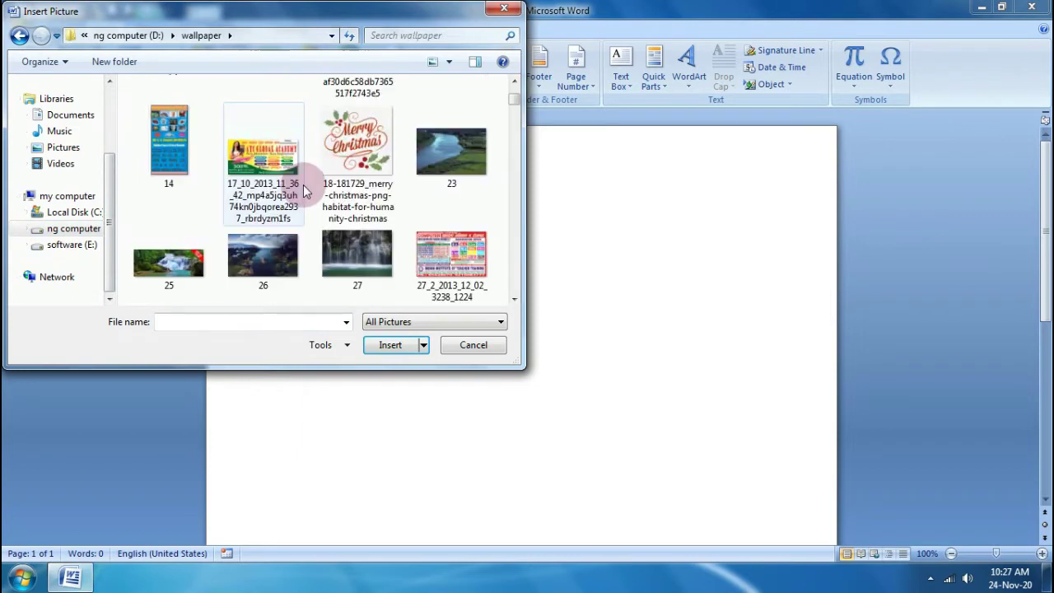
pyautogui.click(262, 256)
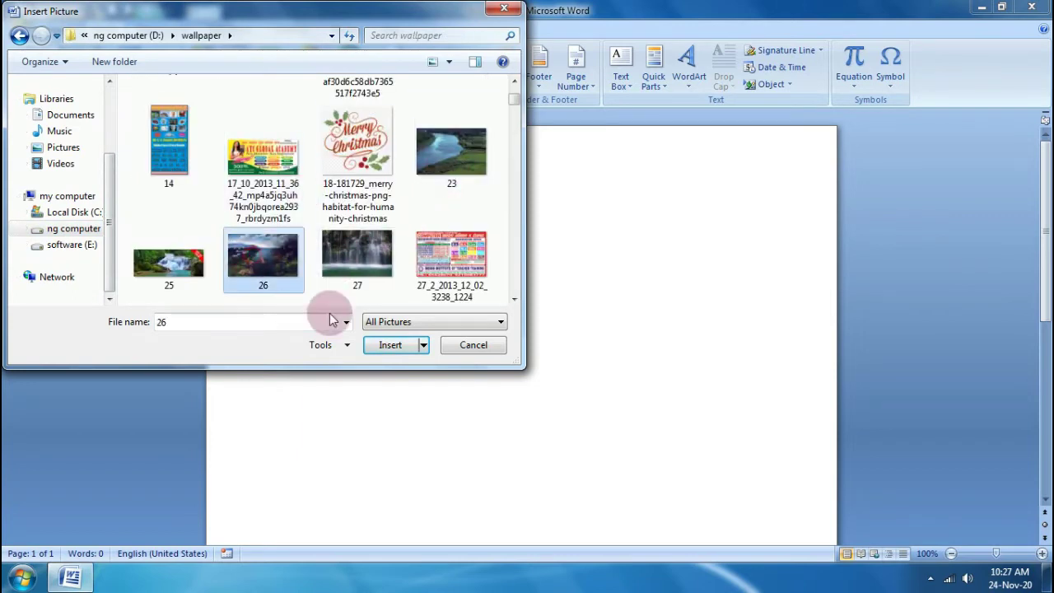
pyautogui.click(401, 344)
# Resize the picture to about 2.98" wide by 1.83" high and set its text wrapping to Tight
pyautogui.moveTo(466, 292); pyautogui.dragTo(565, 189)
pyautogui.click(799, 84)
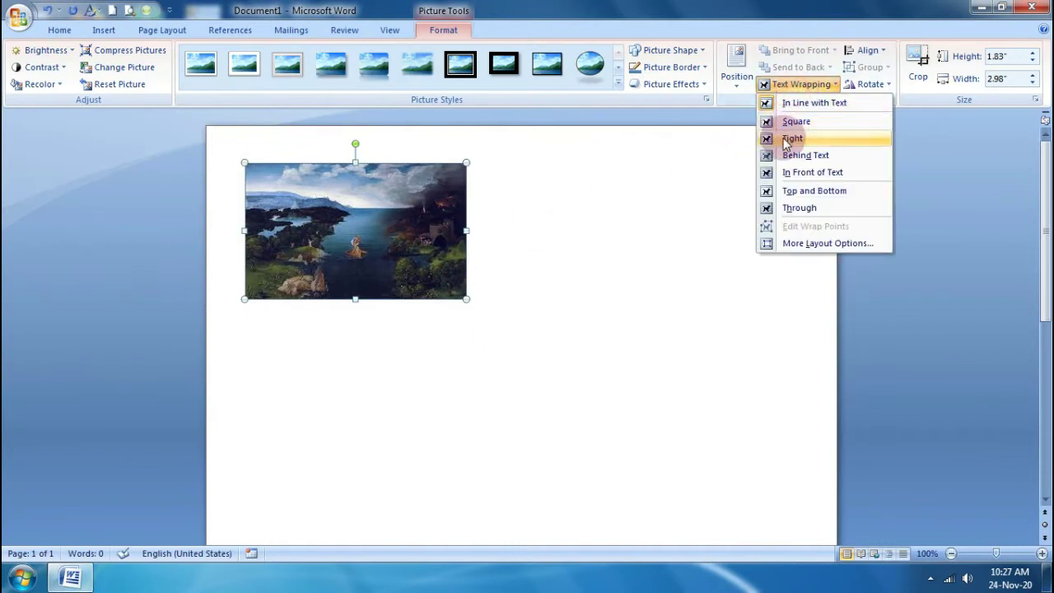
pyautogui.click(765, 137)
# Move the picture toward the middle of the page and enlarge it to about 3.42" wide by 2.1" high
pyautogui.moveTo(434, 280); pyautogui.dragTo(550, 418)
pyautogui.moveTo(548, 358); pyautogui.dragTo(580, 365)
pyautogui.moveTo(627, 293); pyautogui.dragTo(645, 284)
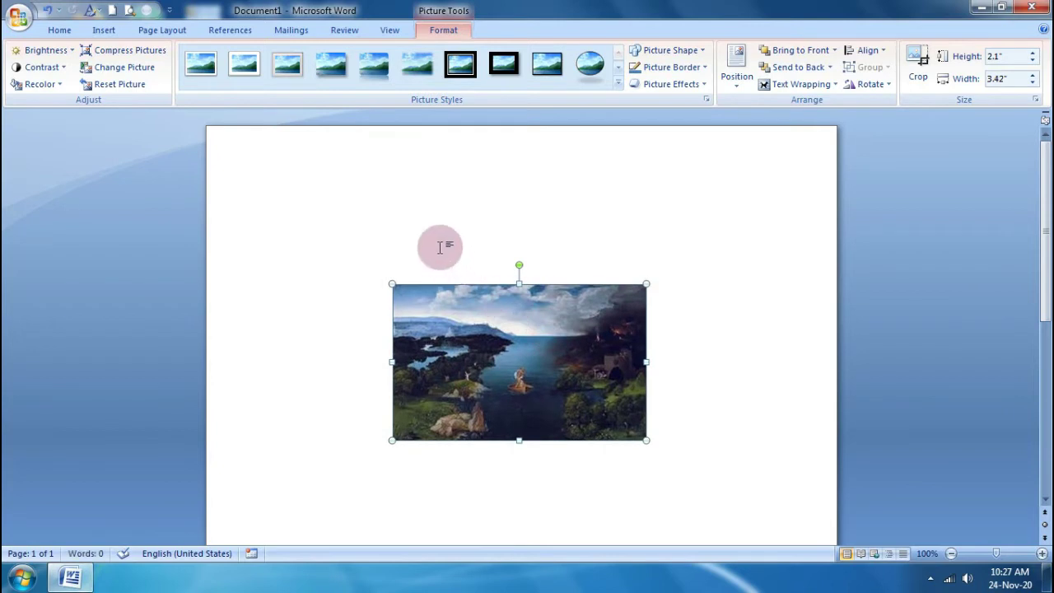
# Insert WordArt reading "computer" in the slanted orange 3-D style, using the Impact font at size 36
pyautogui.click(440, 244)
pyautogui.click(106, 29)
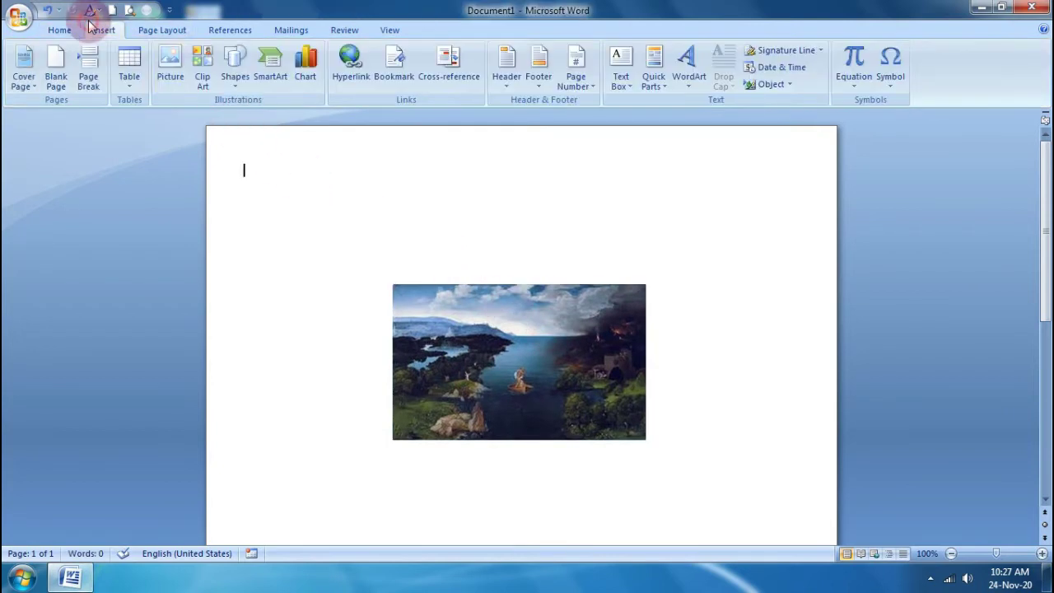
pyautogui.click(698, 89)
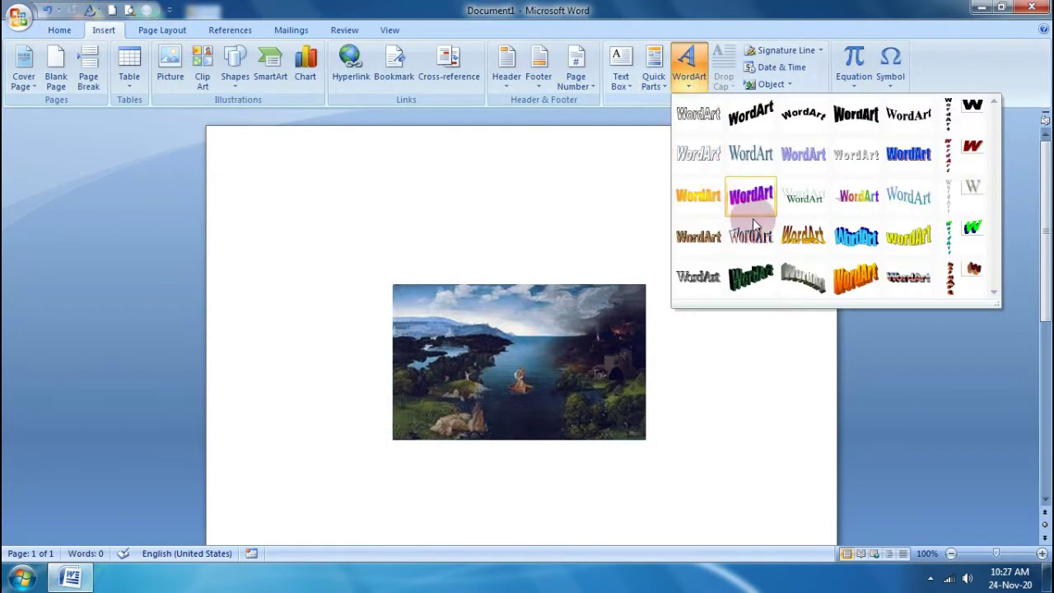
pyautogui.click(850, 271)
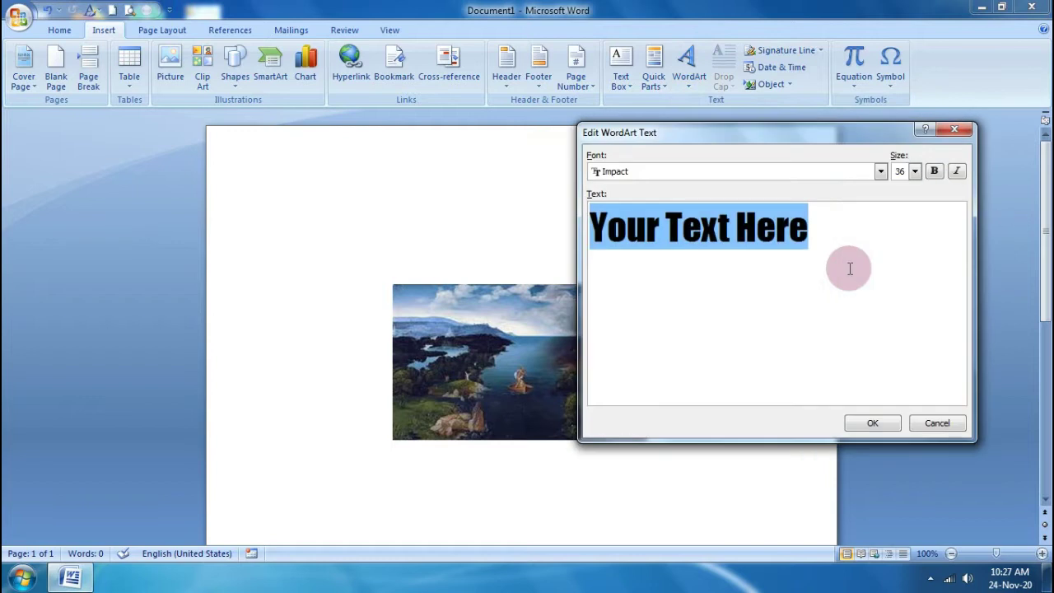
pyautogui.write('computer')
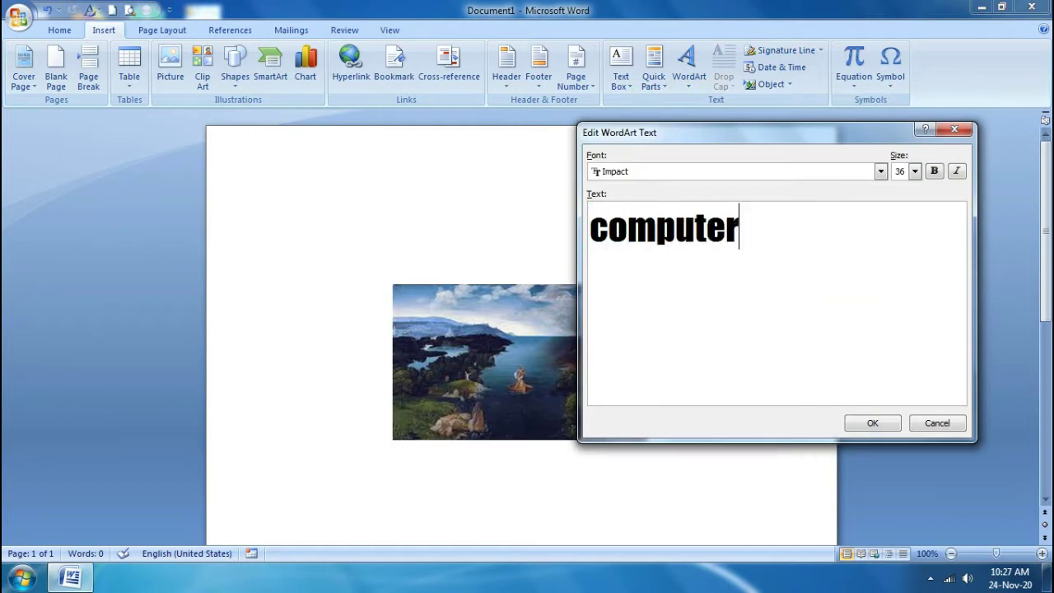
pyautogui.click(860, 423)
# Set the WordArt's text wrapping to Tight, widen it to about 3.43", and place it just above the picture
pyautogui.click(863, 84)
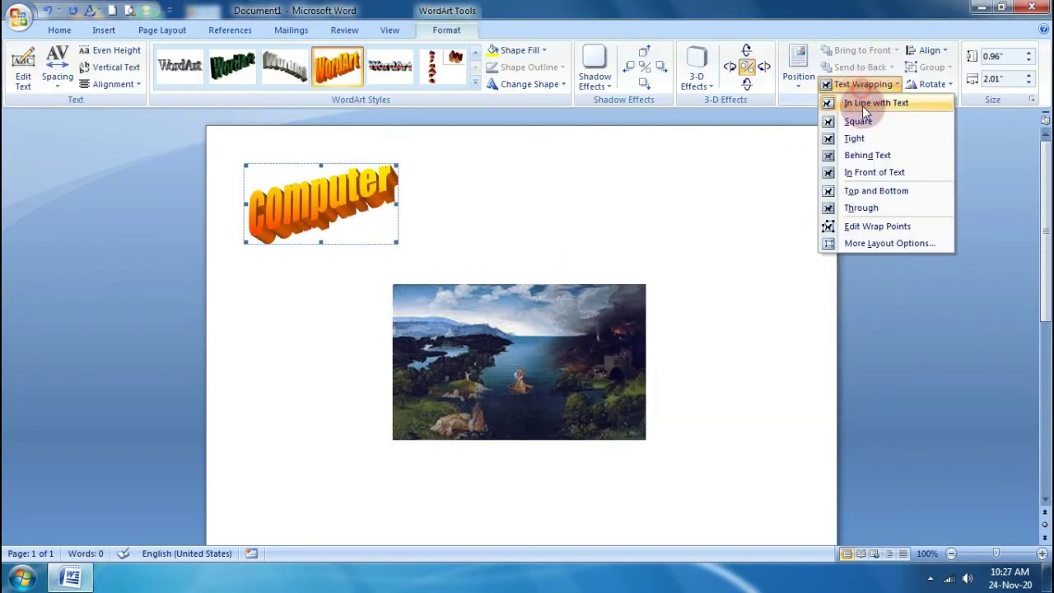
pyautogui.click(854, 138)
pyautogui.moveTo(363, 194); pyautogui.dragTo(678, 322)
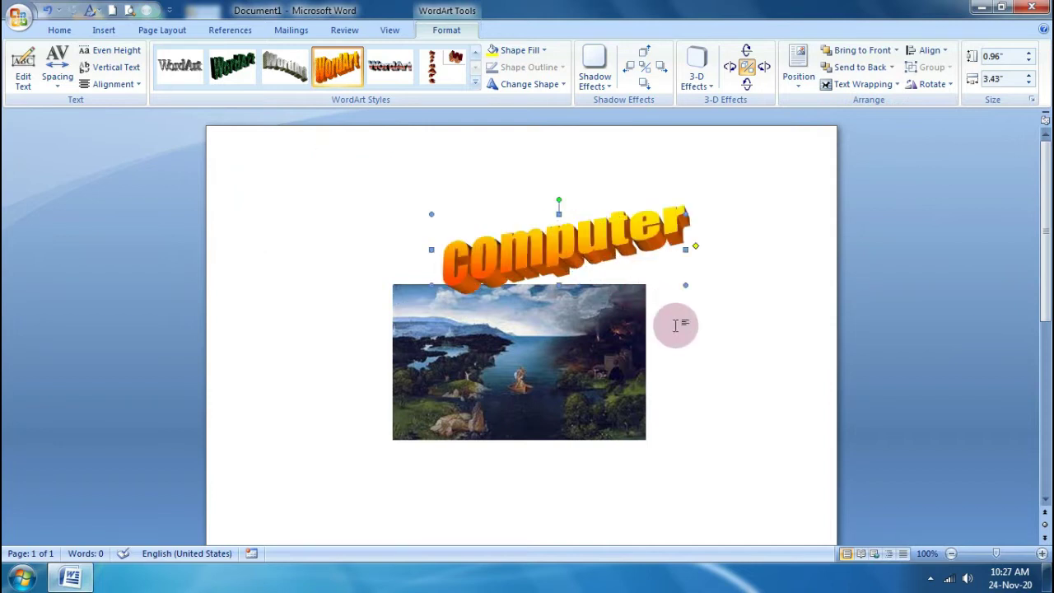
pyautogui.moveTo(626, 223); pyautogui.dragTo(587, 209)
pyautogui.click(702, 179)
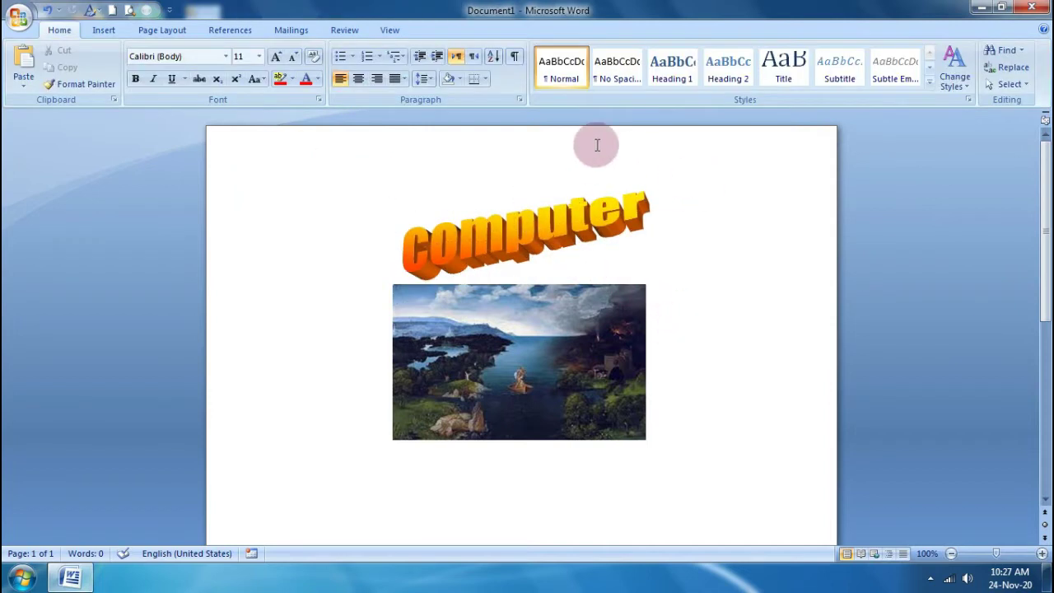
# Switch the document to Web Layout view and save it to the Desktop as Doc1 in Web Page format
pyautogui.click(392, 30)
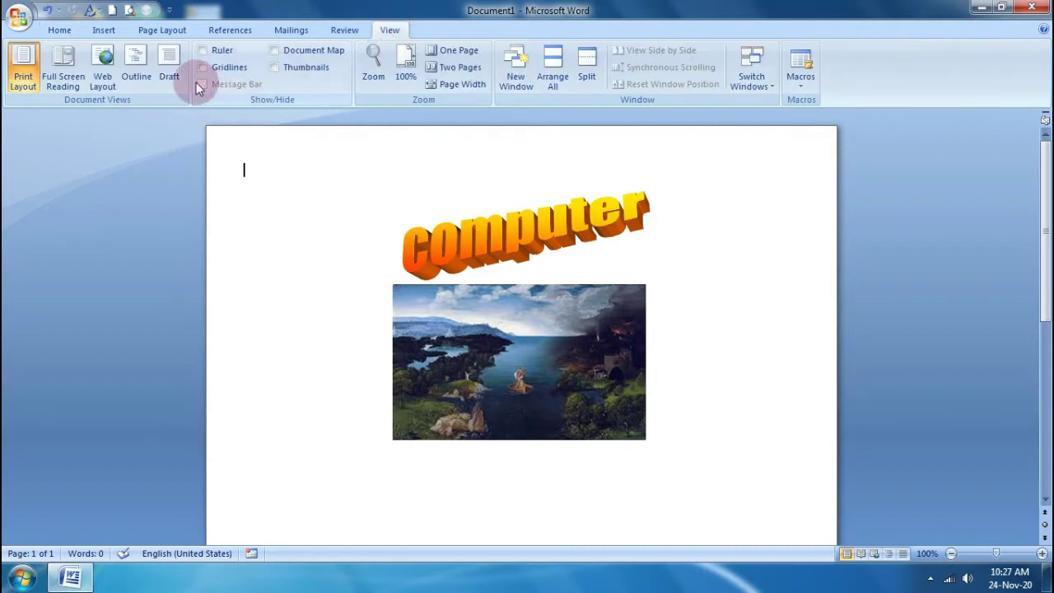
pyautogui.click(104, 72)
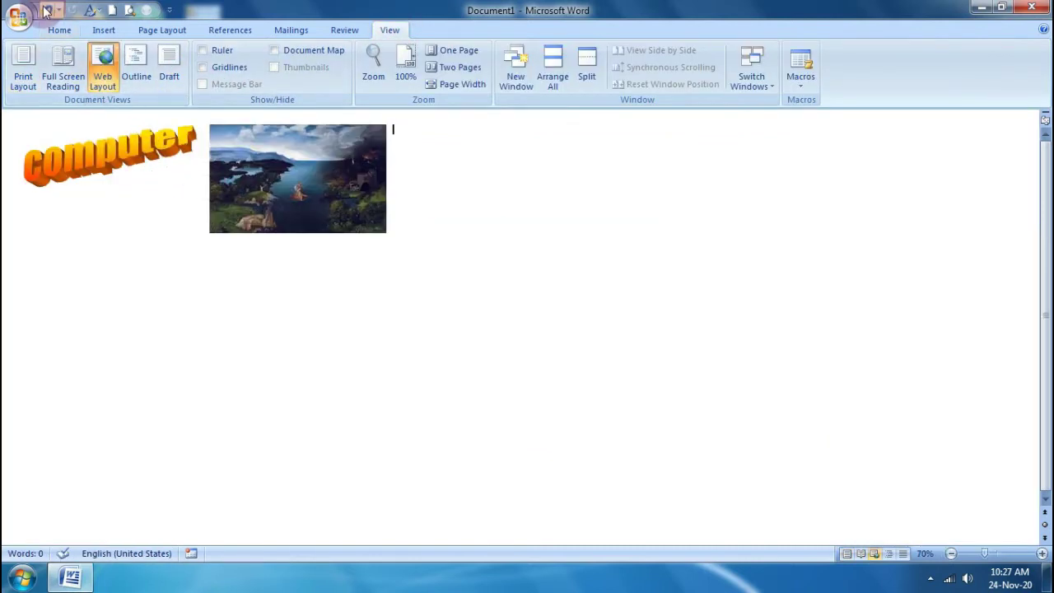
pyautogui.click(18, 15)
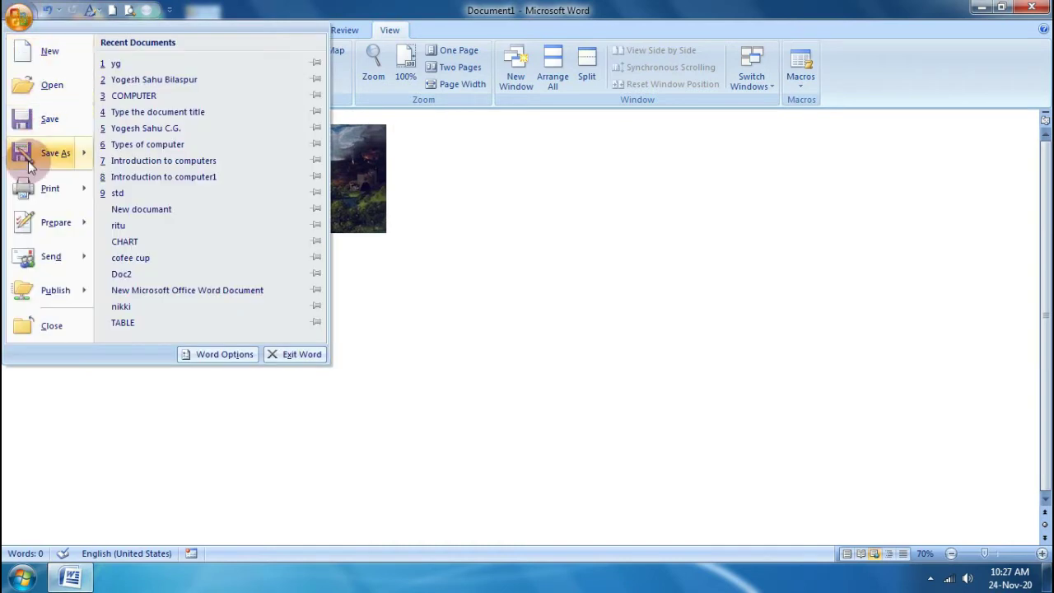
pyautogui.moveTo(25, 153)
pyautogui.click(174, 74)
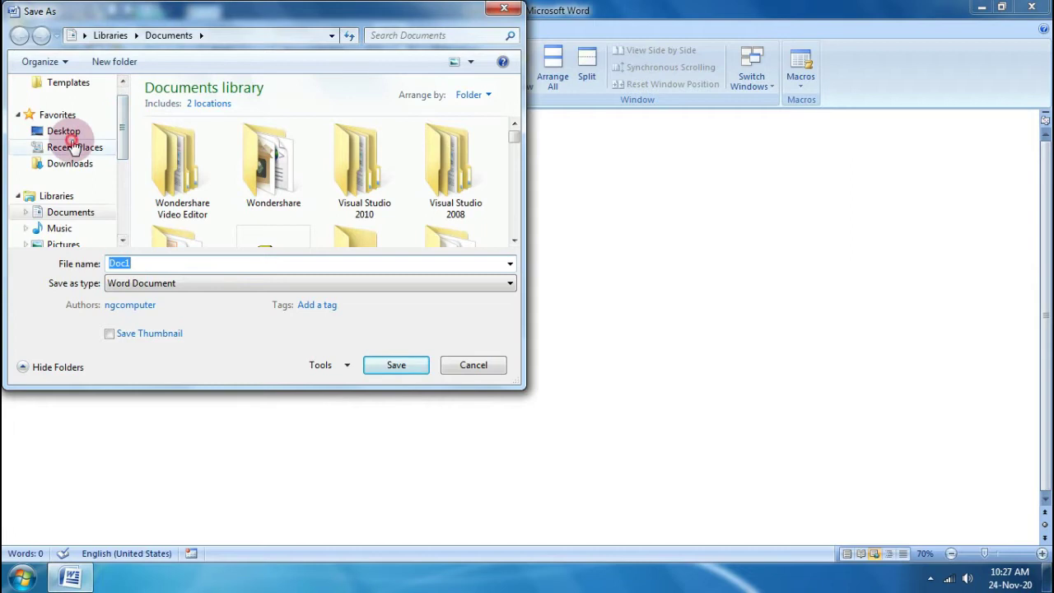
pyautogui.click(74, 146)
pyautogui.click(63, 131)
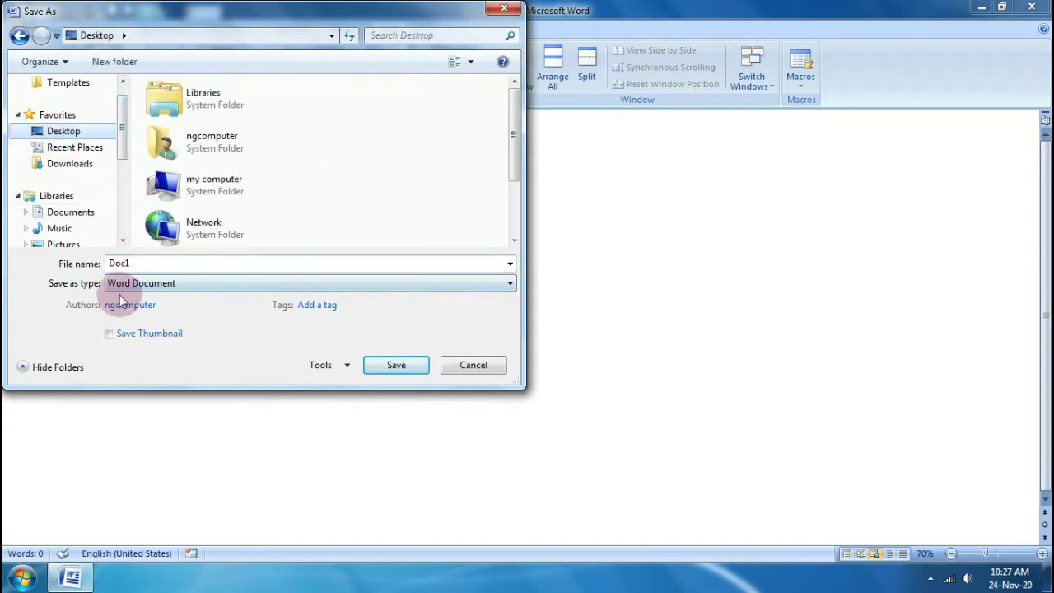
pyautogui.click(141, 282)
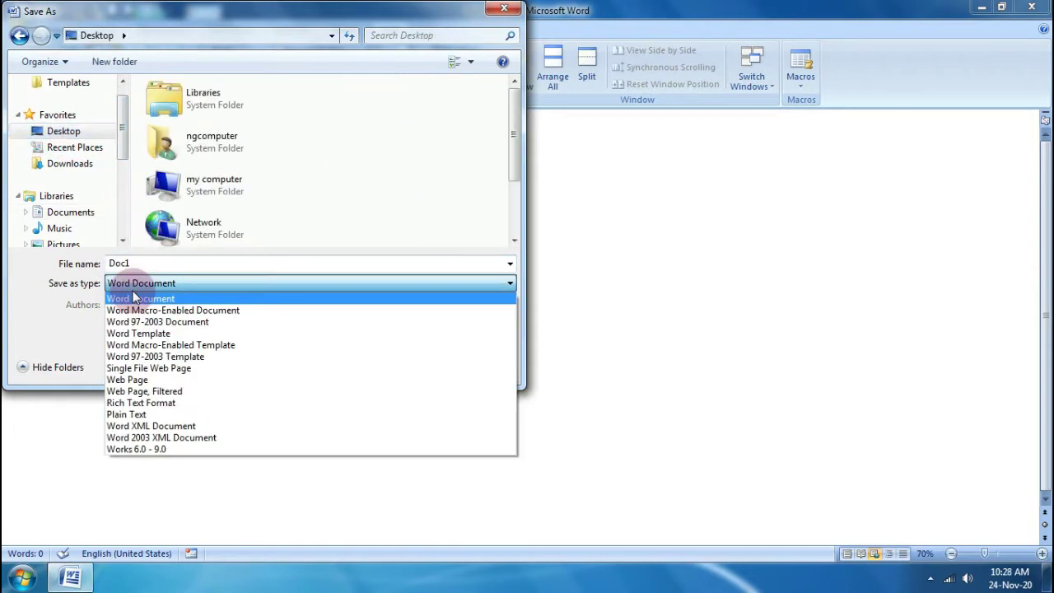
pyautogui.click(138, 378)
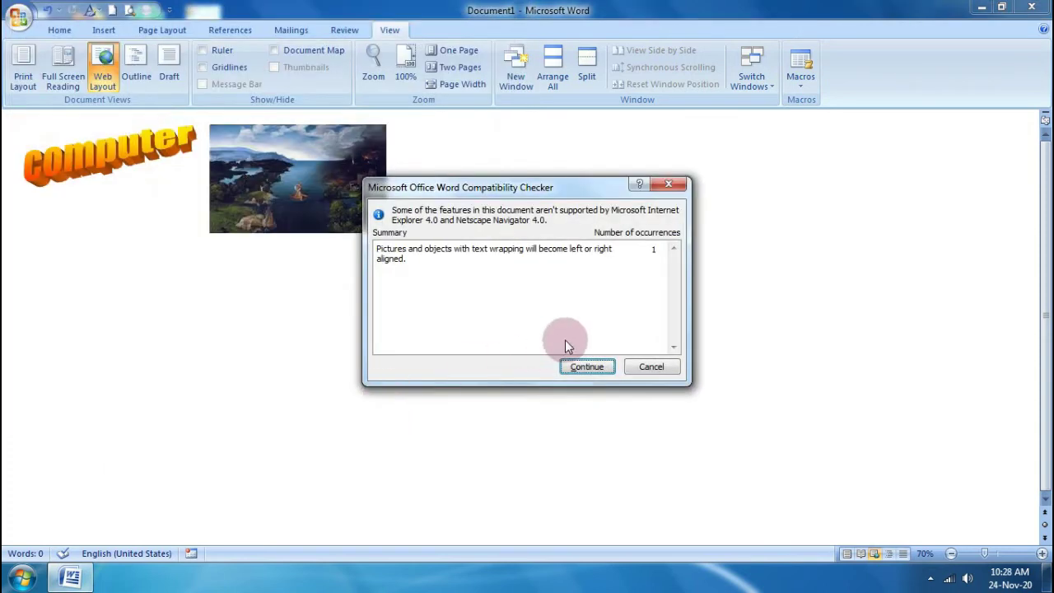
pyautogui.click(585, 361)
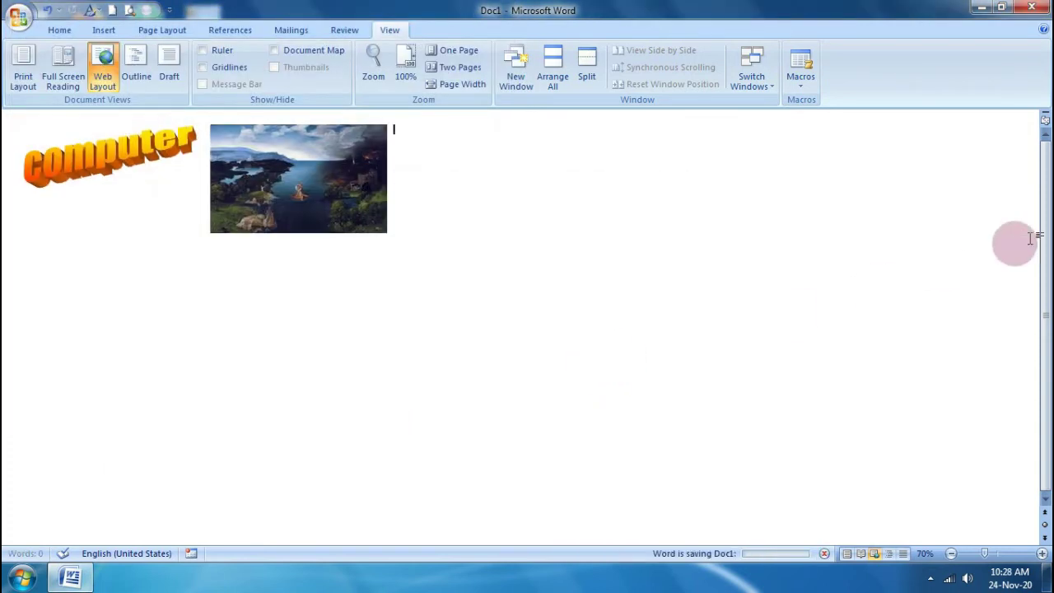
# Close Word, view the saved Doc1 web page in Firefox without making it the default browser, and close it
pyautogui.click(1031, 8)
pyautogui.doubleClick(30, 187)
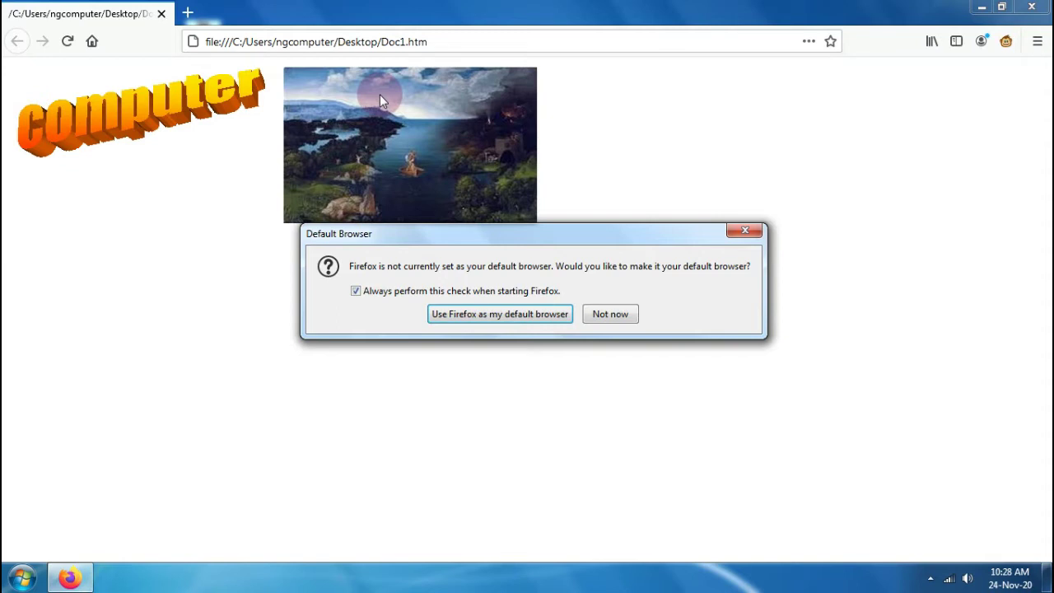
pyautogui.click(601, 319)
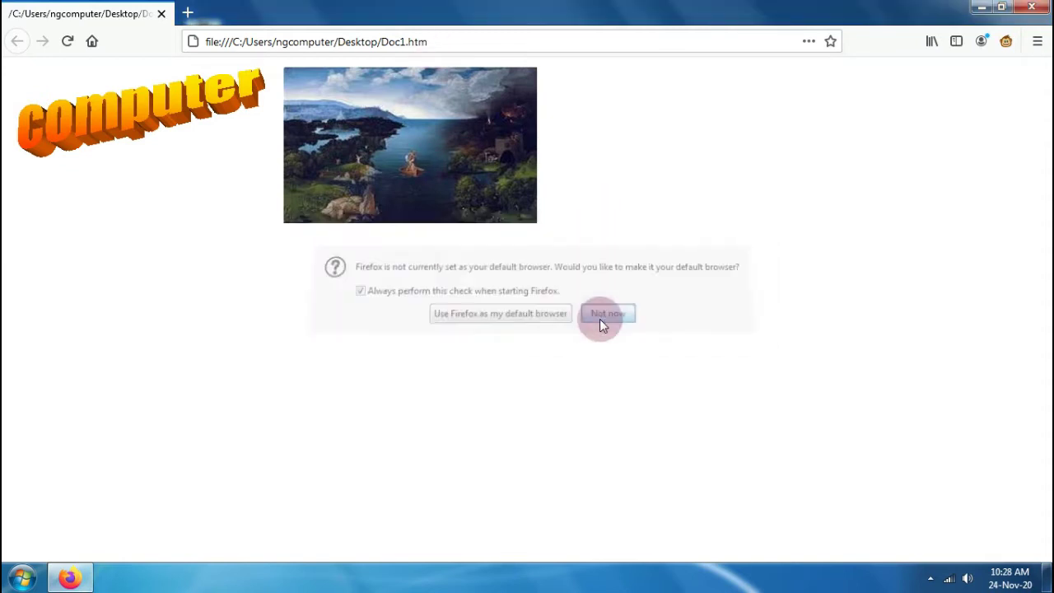
pyautogui.click(1030, 7)
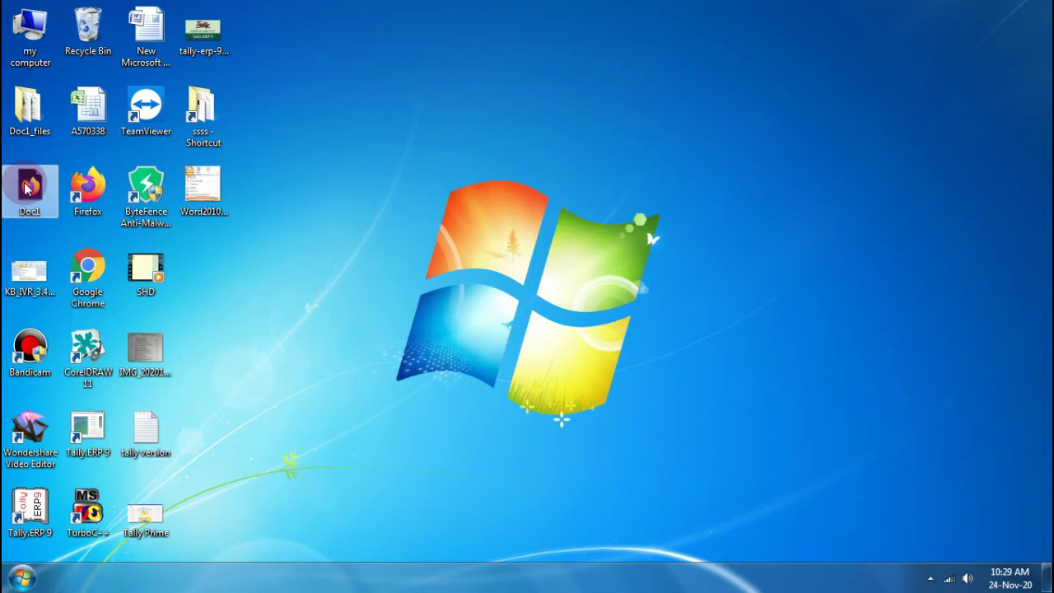
# Permanently delete the Doc1 web page from the desktop and refresh the desktop
pyautogui.click(27, 188)
pyautogui.hotkey('shift', 'Delete')
pyautogui.press('Return')
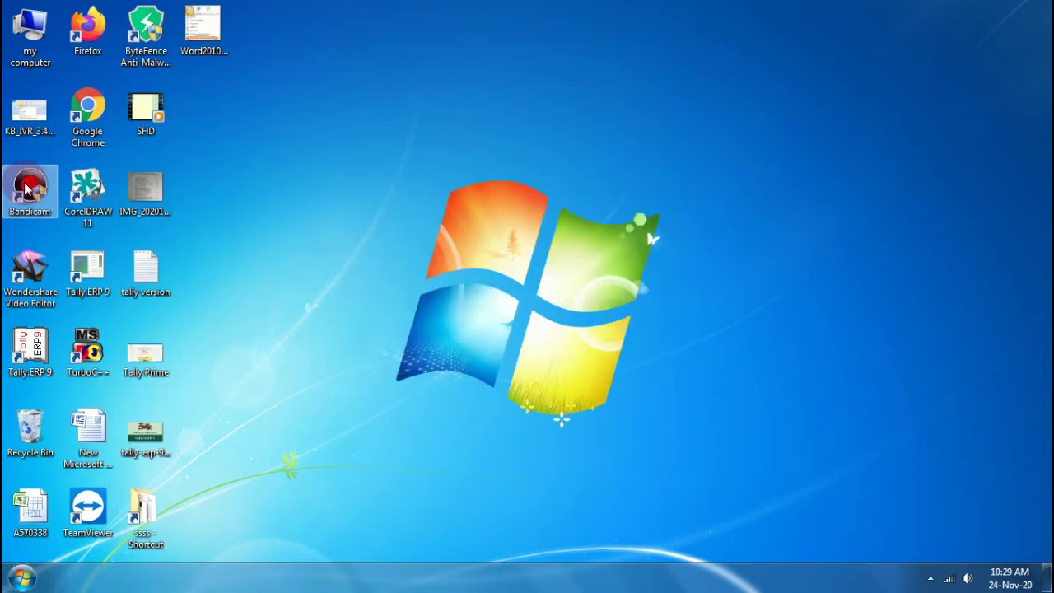
pyautogui.rightClick(351, 147)
pyautogui.click(395, 188)
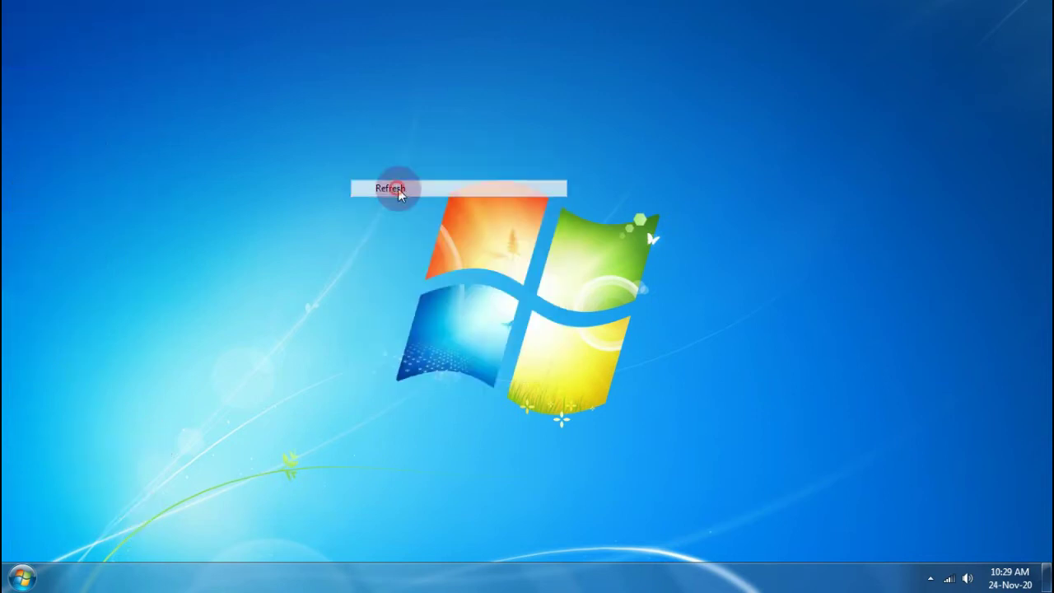
pyautogui.rightClick(342, 236)
pyautogui.click(371, 277)
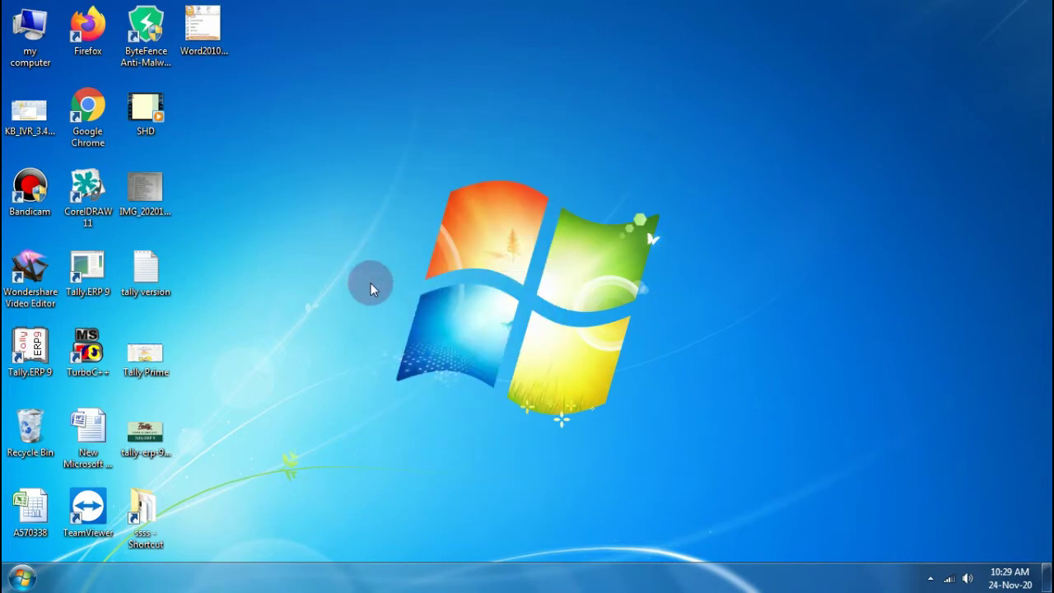
# Launch Microsoft Word with the winword run command and switch the blank document to Print Layout view
pyautogui.press('super+r')
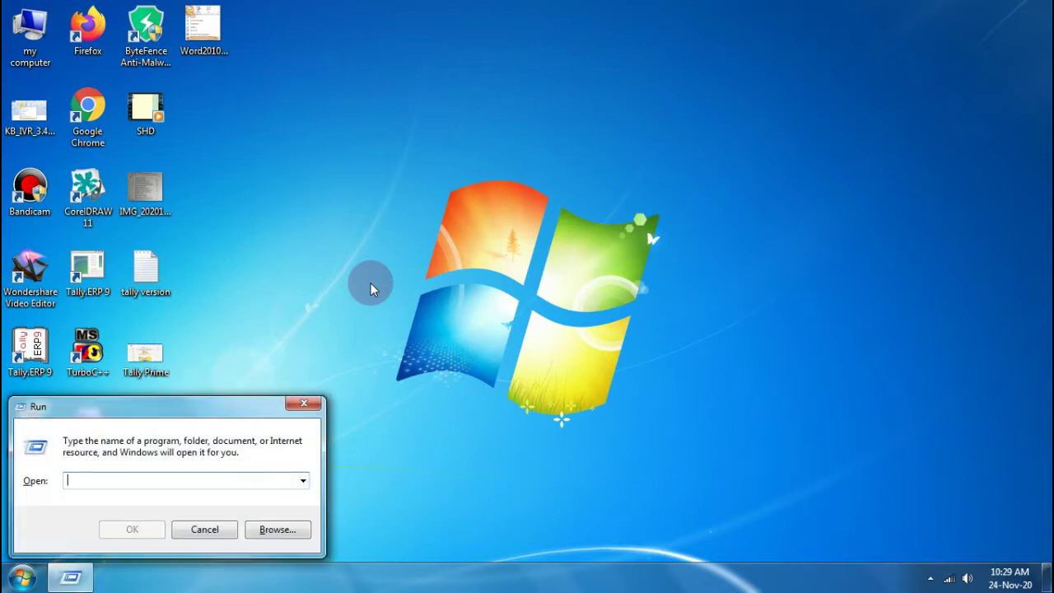
pyautogui.write('win')
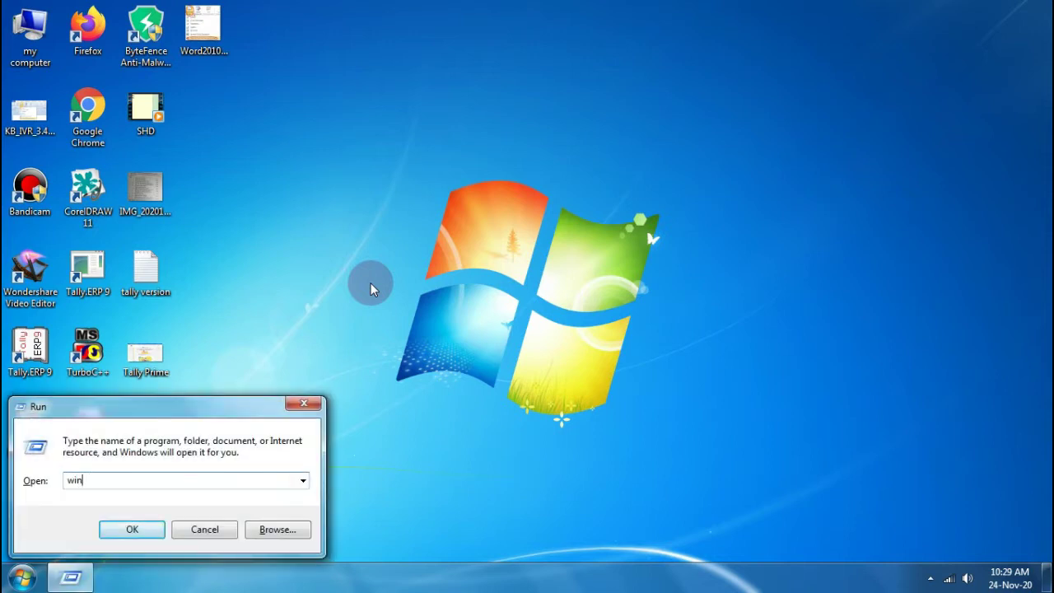
pyautogui.write('word')
pyautogui.press('Return')
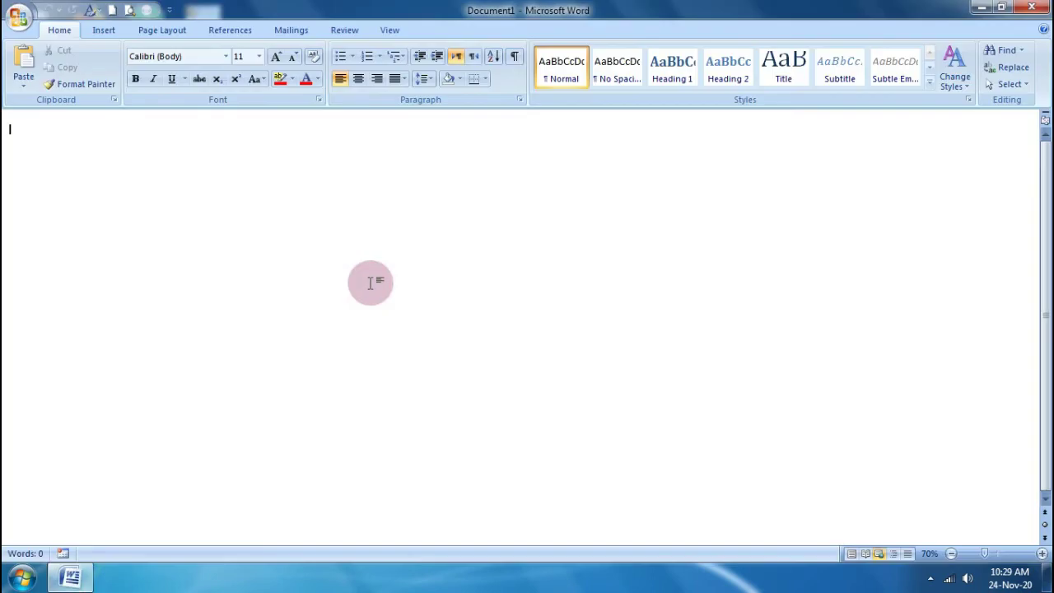
pyautogui.click(389, 29)
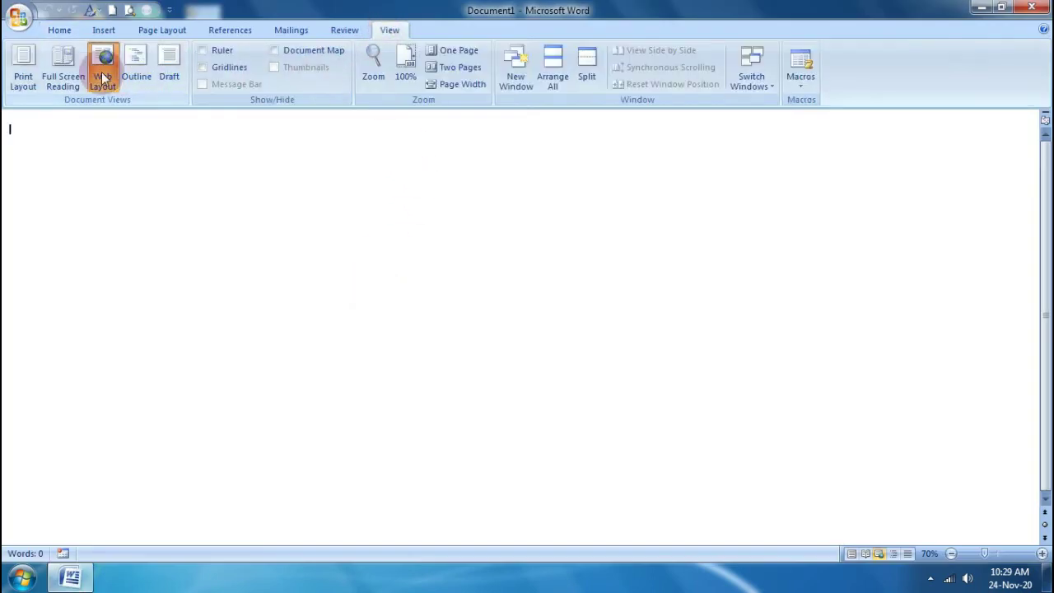
pyautogui.click(23, 74)
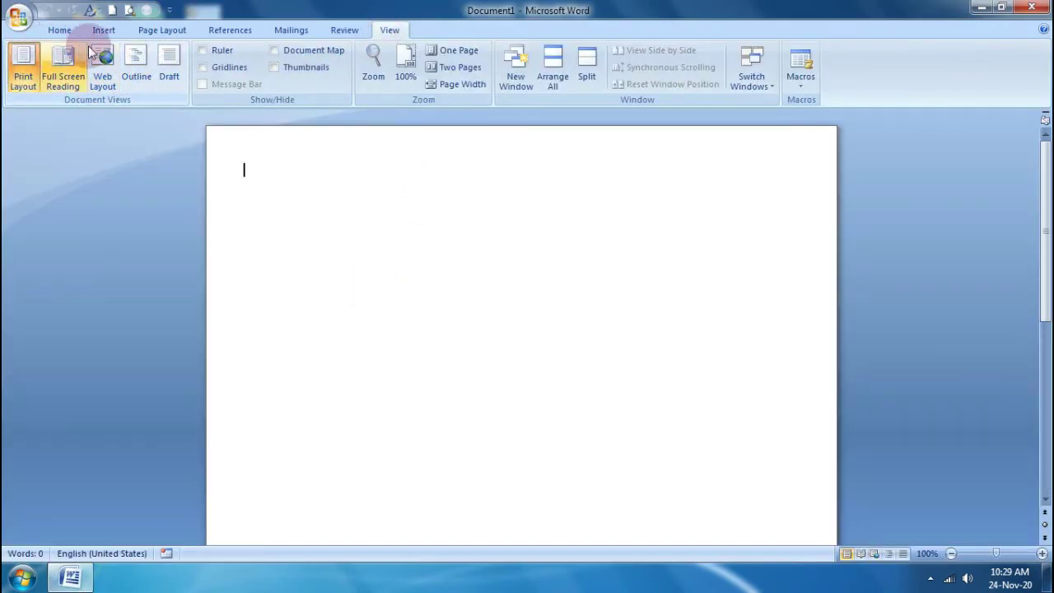
# Create a new blank document
pyautogui.click(18, 16)
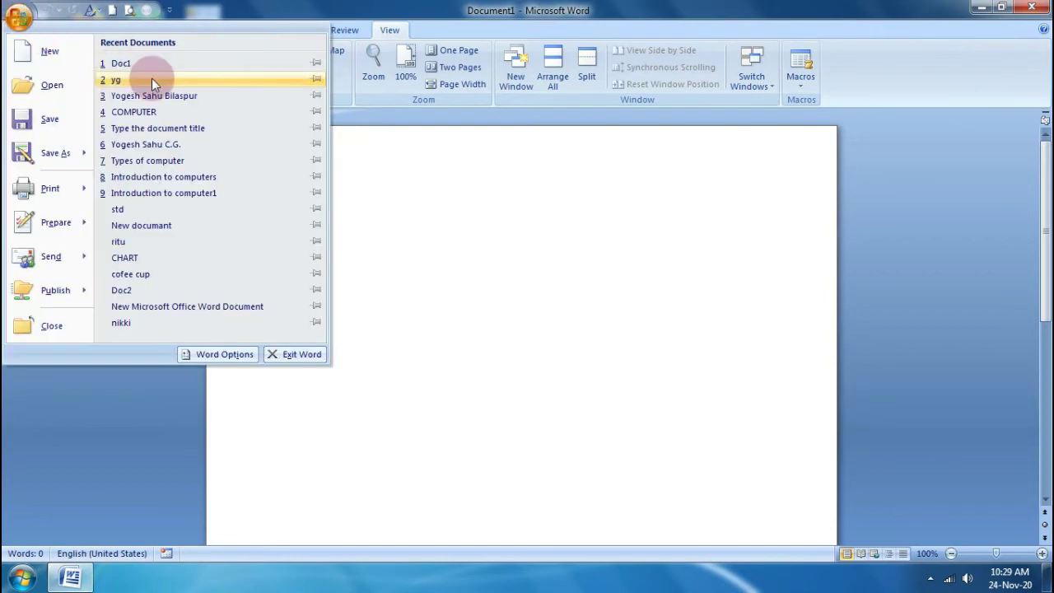
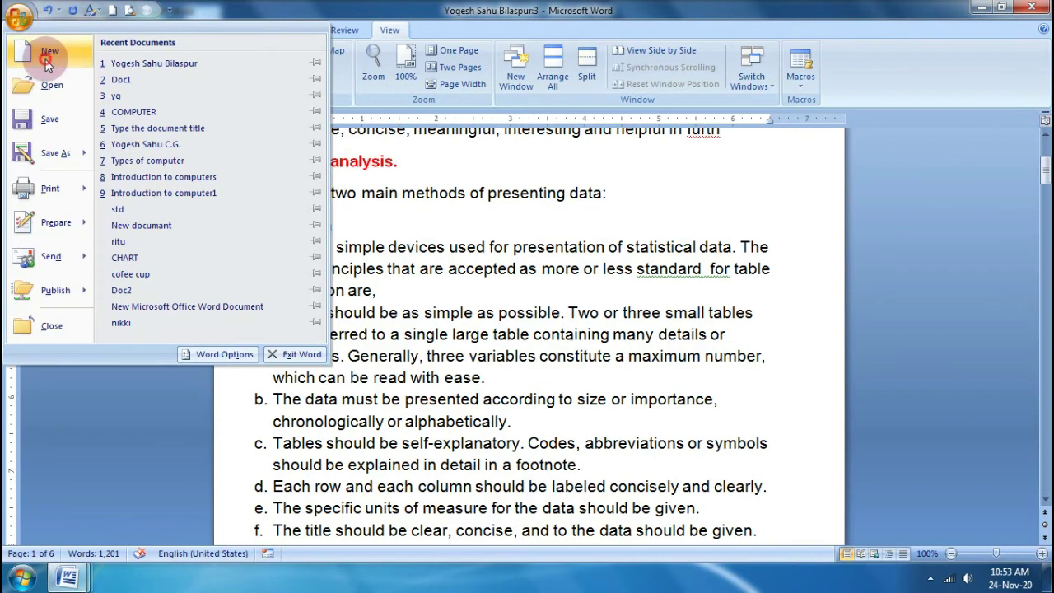
pyautogui.click(45, 50)
pyautogui.click(843, 498)
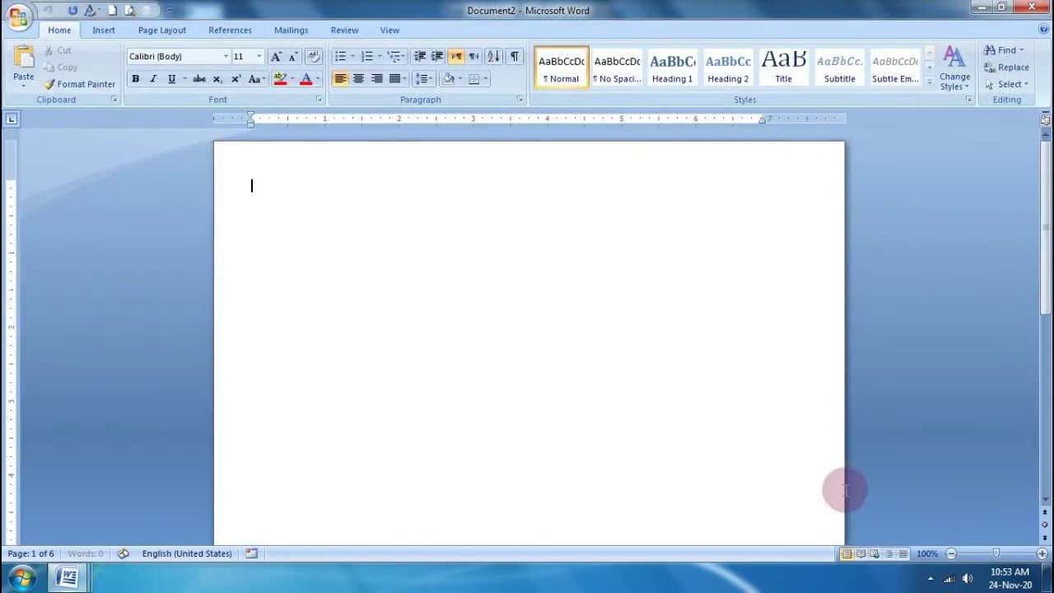
# Start recording a macro under the suggested name, stored in All Documents (Normal.dotm)
pyautogui.click(387, 30)
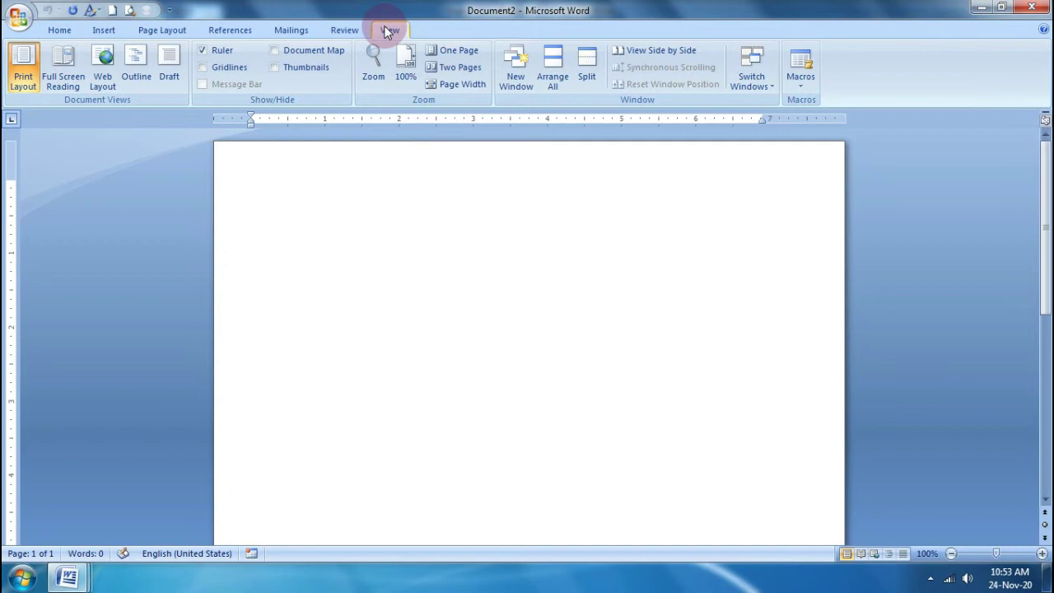
pyautogui.click(805, 82)
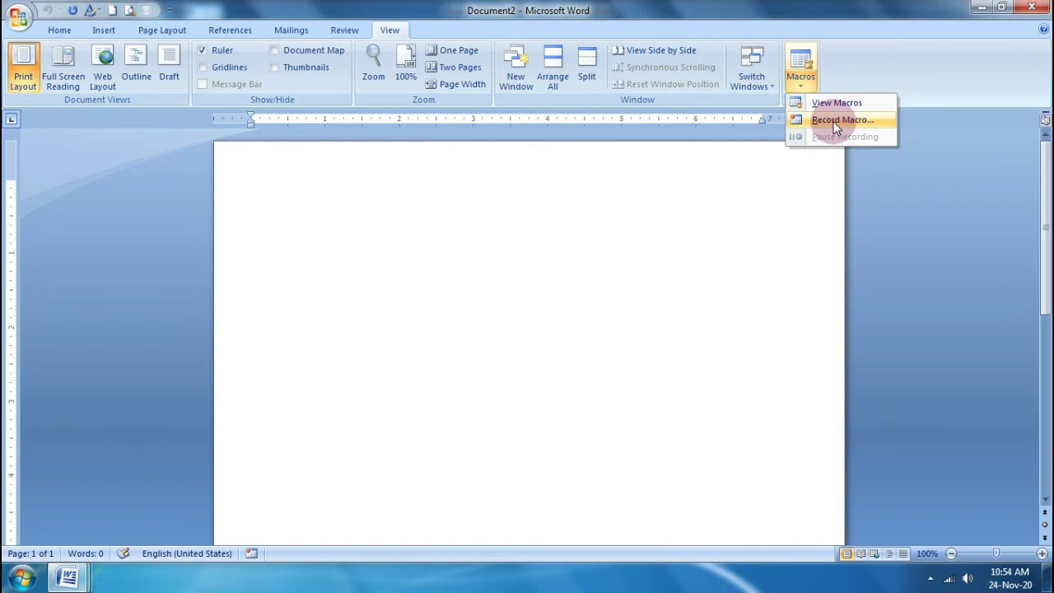
pyautogui.click(837, 122)
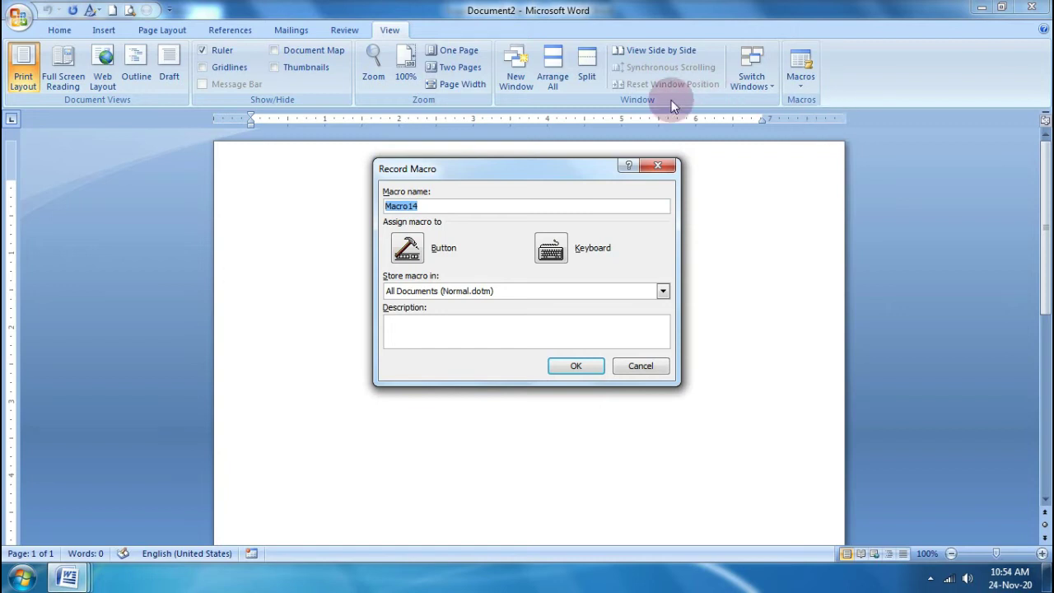
pyautogui.click(429, 204)
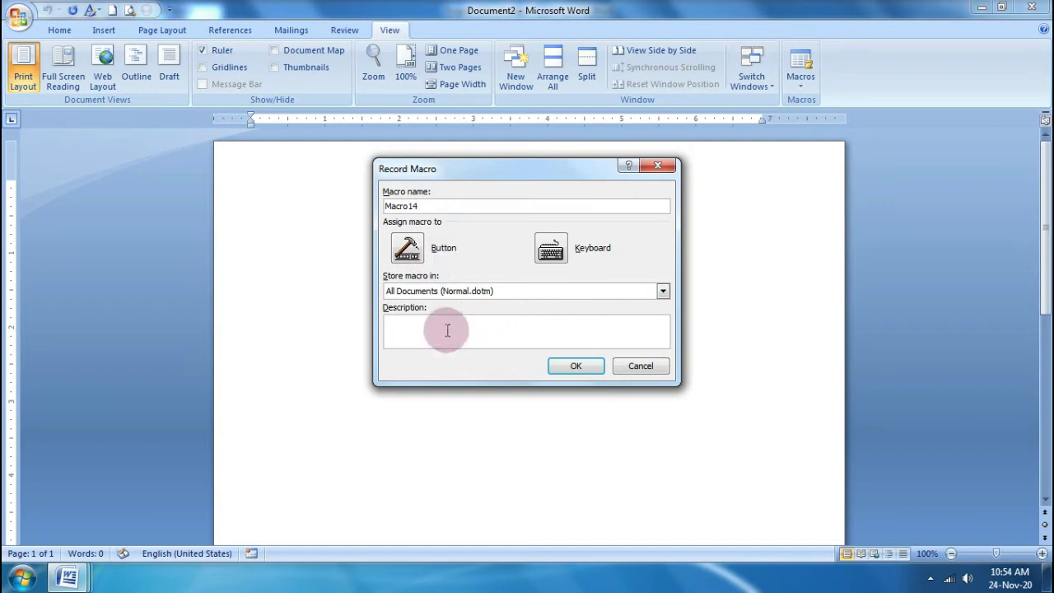
pyautogui.click(567, 369)
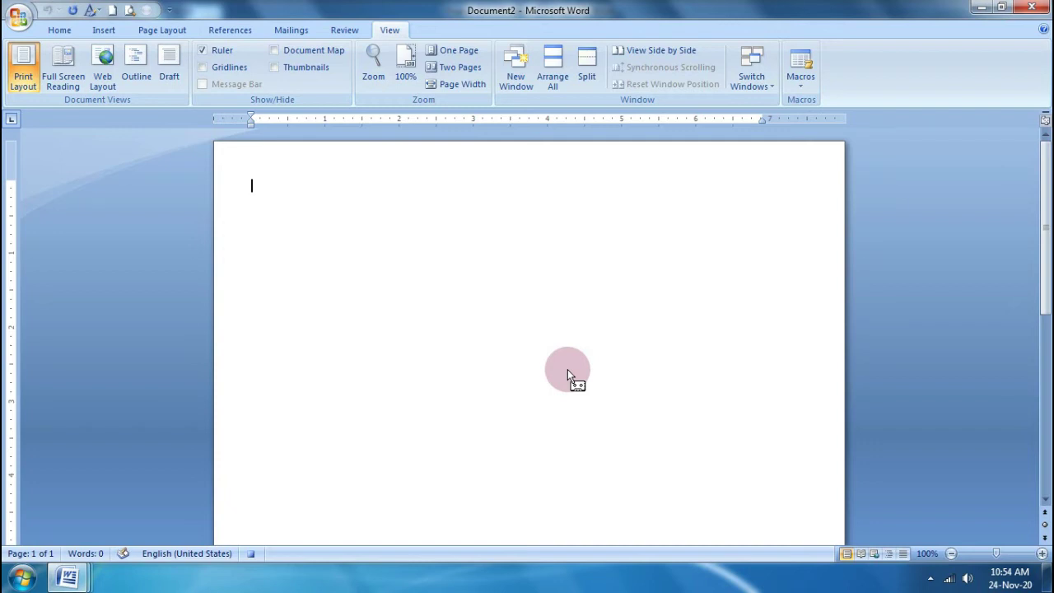
# Enter the labels "name" and "father name" on separate lines, each followed by a tab and a colon
pyautogui.write('name')
pyautogui.press('Tab')
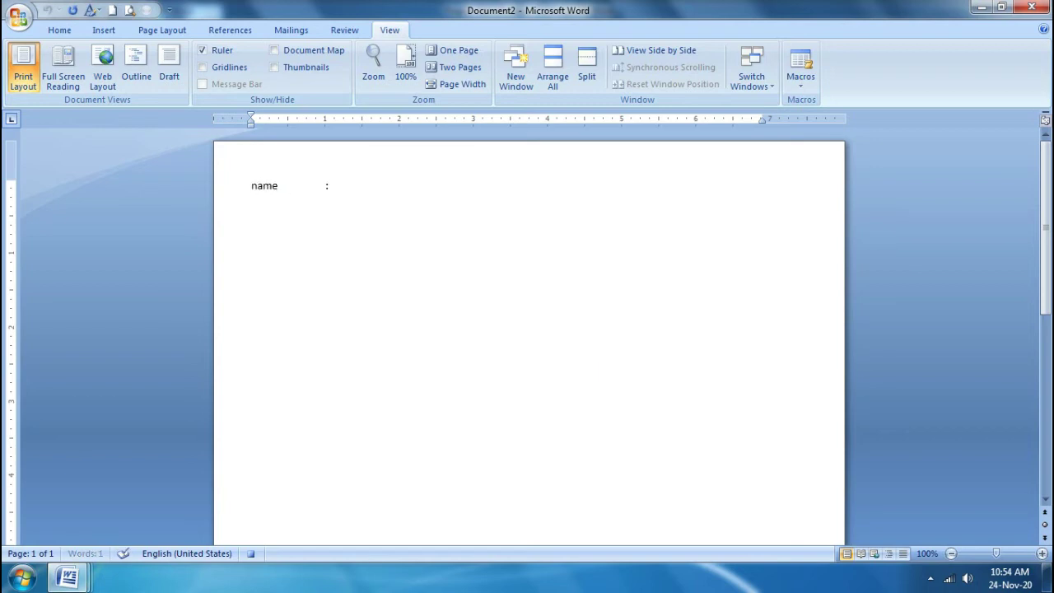
pyautogui.write(':')
pyautogui.press('Return')
pyautogui.write('fathera')
pyautogui.press('BackSpace')
pyautogui.write('name')
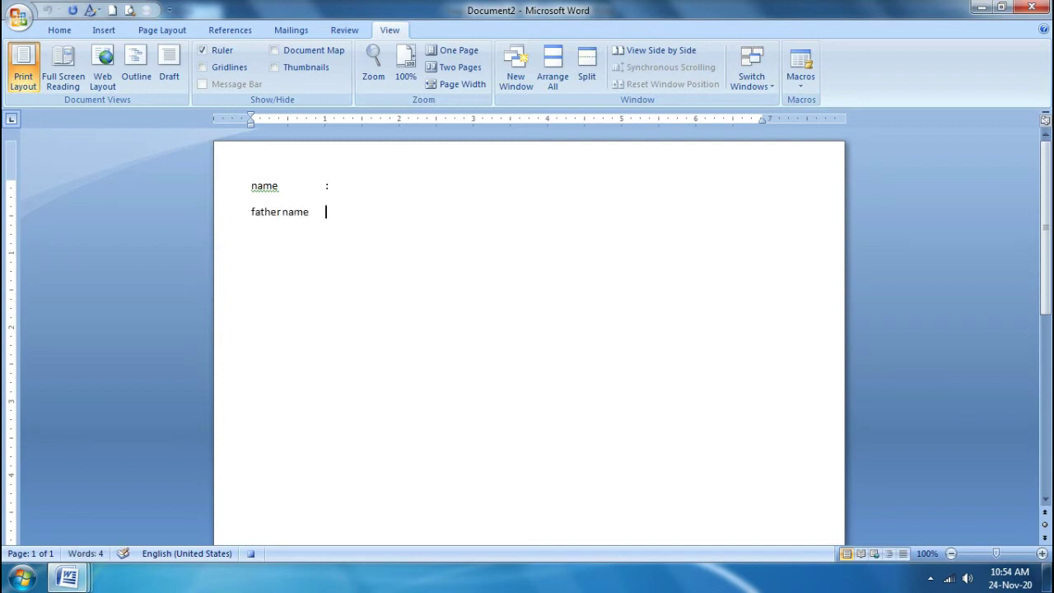
pyautogui.press('Tab')
pyautogui.write(':')
pyautogui.press('Return')
# Add the labels "class", "marks" and "percentage" on separate lines with tabbed colons, and stop the macro recording
pyautogui.write('class')
pyautogui.press('Tab')
pyautogui.write(':')
pyautogui.press('Return')
pyautogui.write('marks')
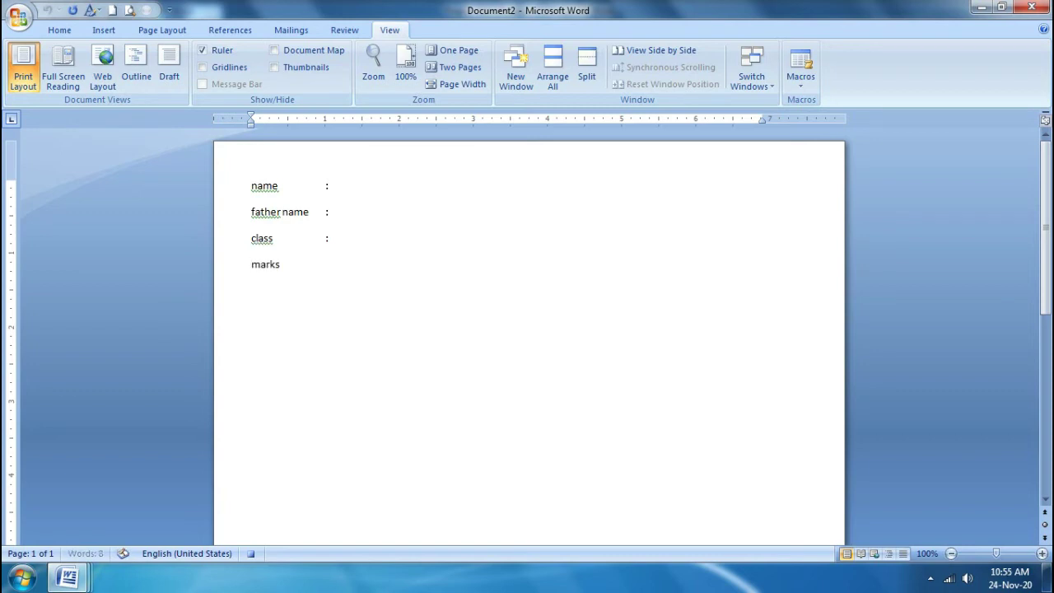
pyautogui.press('Tab')
pyautogui.write(':')
pyautogui.press('Return')
pyautogui.write('pe')
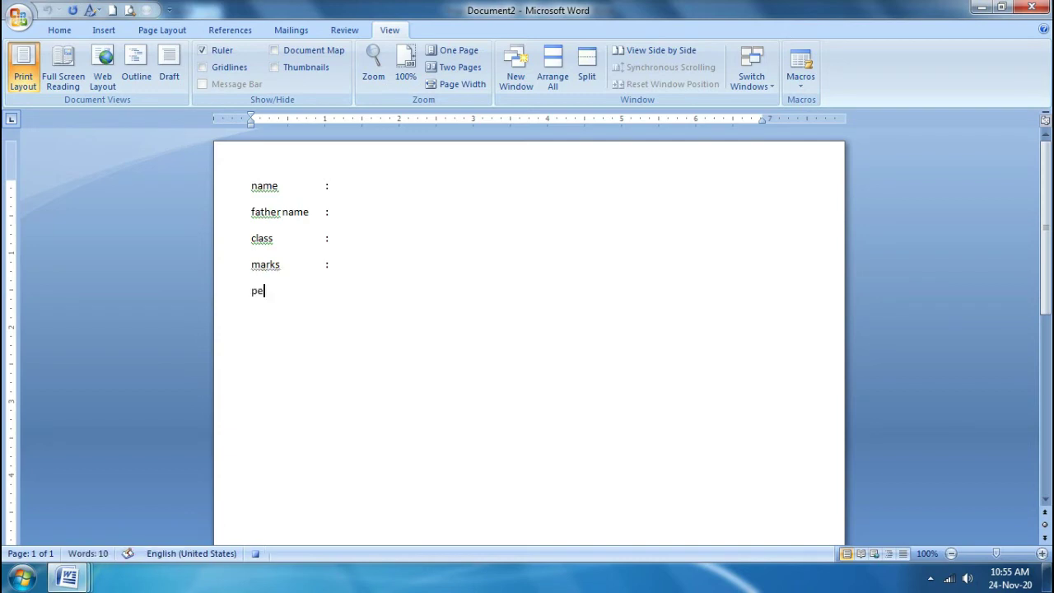
pyautogui.write('rcentage')
pyautogui.press('Tab')
pyautogui.write(':')
pyautogui.click(798, 86)
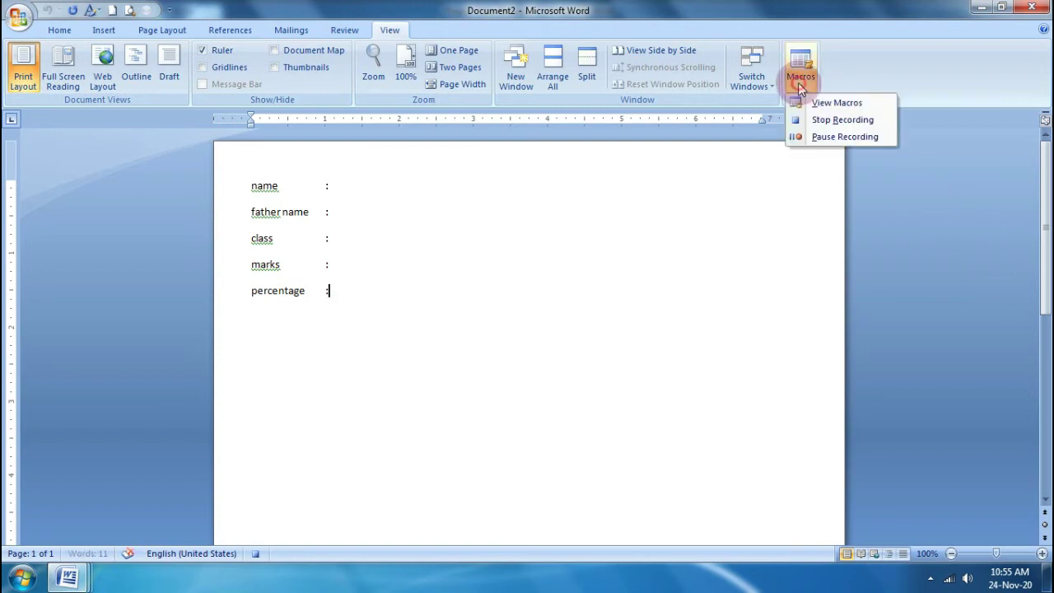
pyautogui.click(833, 119)
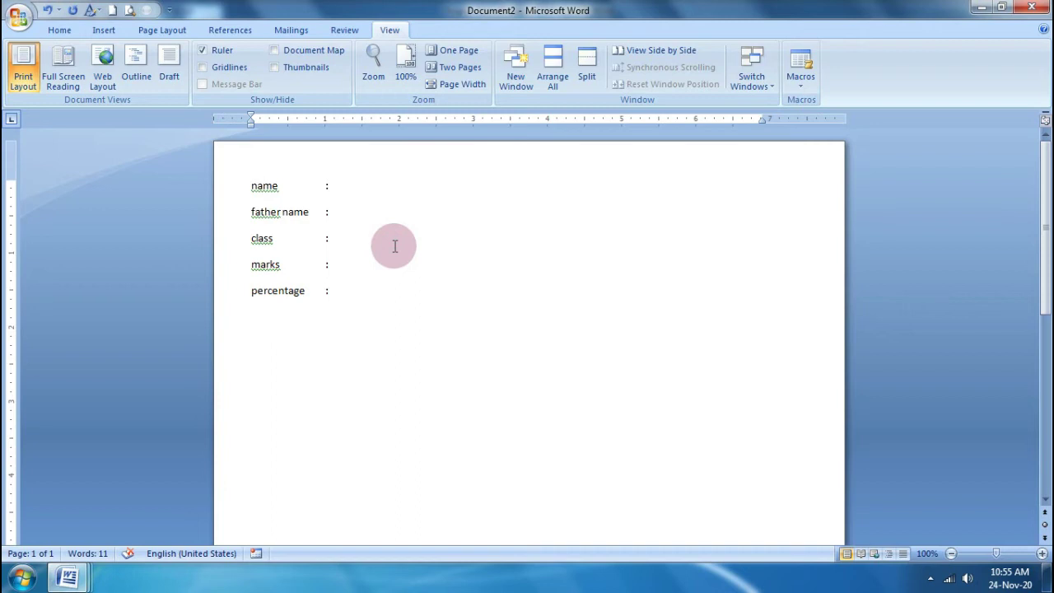
# Run Macro14 on a new line below the percentage label
pyautogui.press('Return')
pyautogui.click(802, 83)
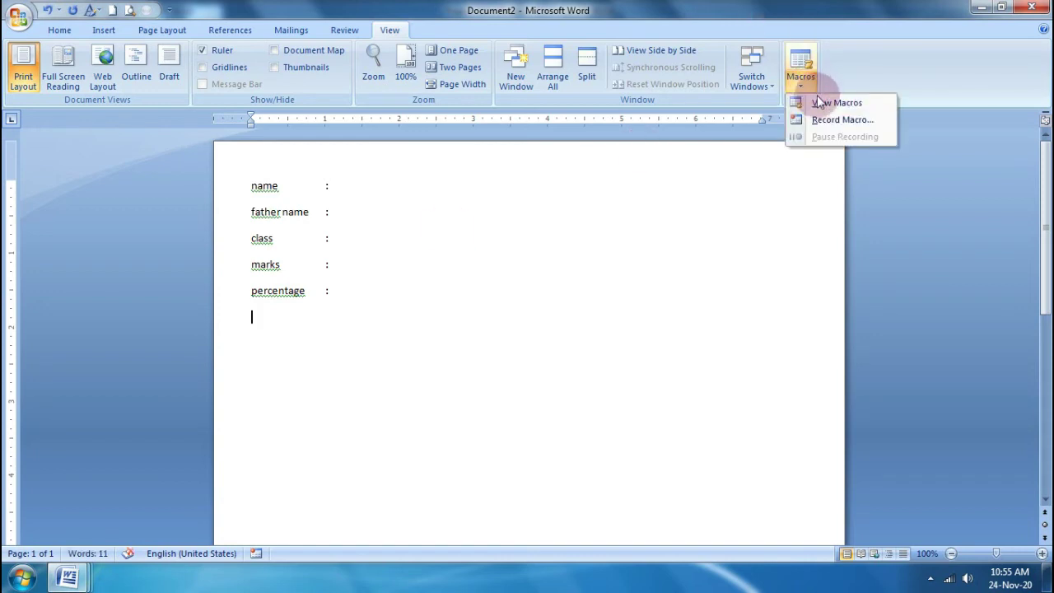
pyautogui.click(823, 102)
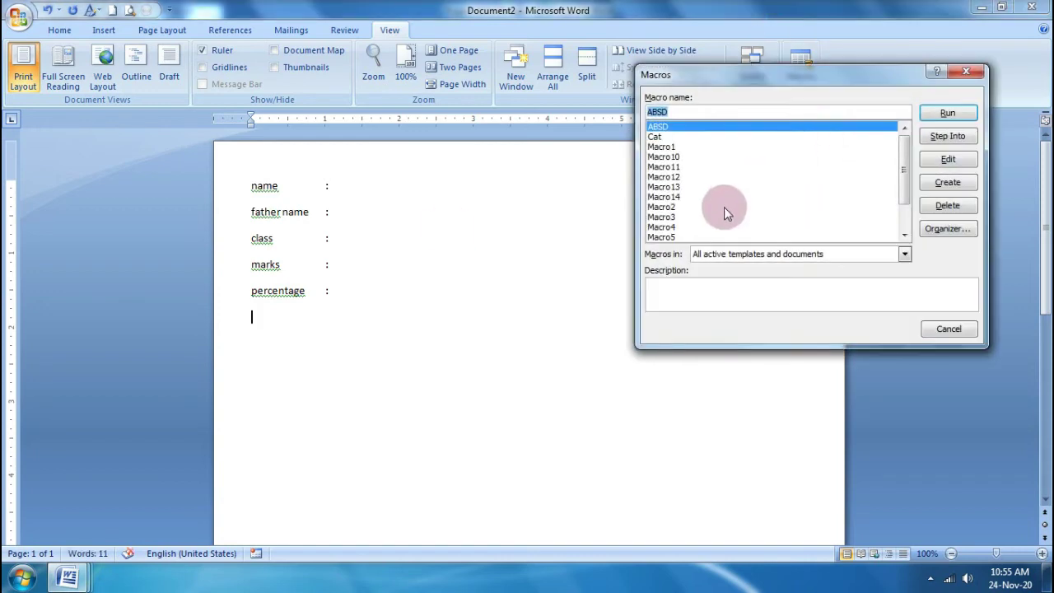
pyautogui.click(678, 201)
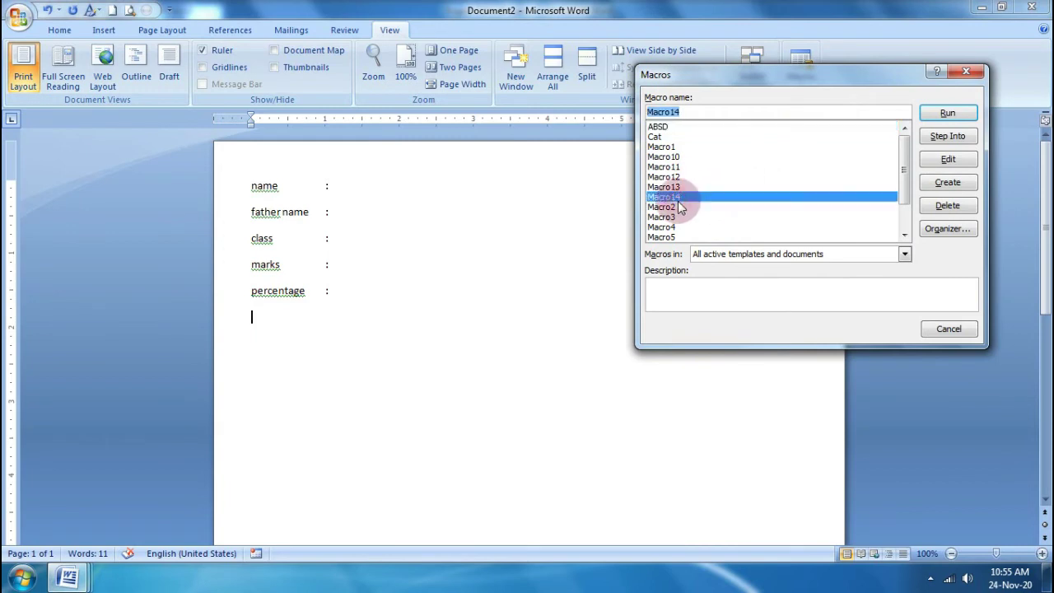
pyautogui.click(945, 114)
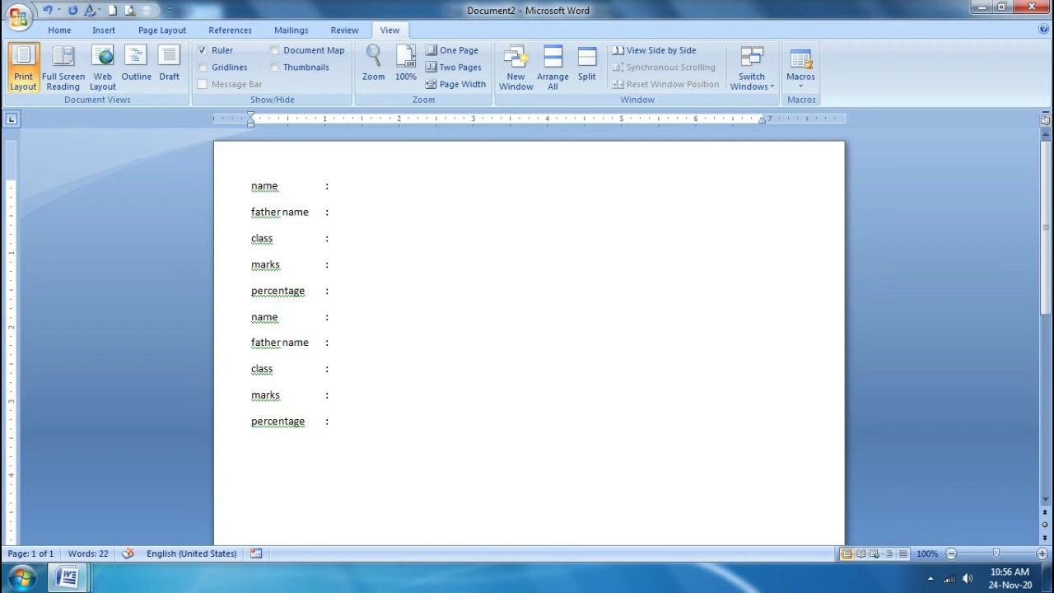
# Create a new blank document and run Macro14 in it to insert the recorded labels
pyautogui.hotkey('ctrl', 'n')
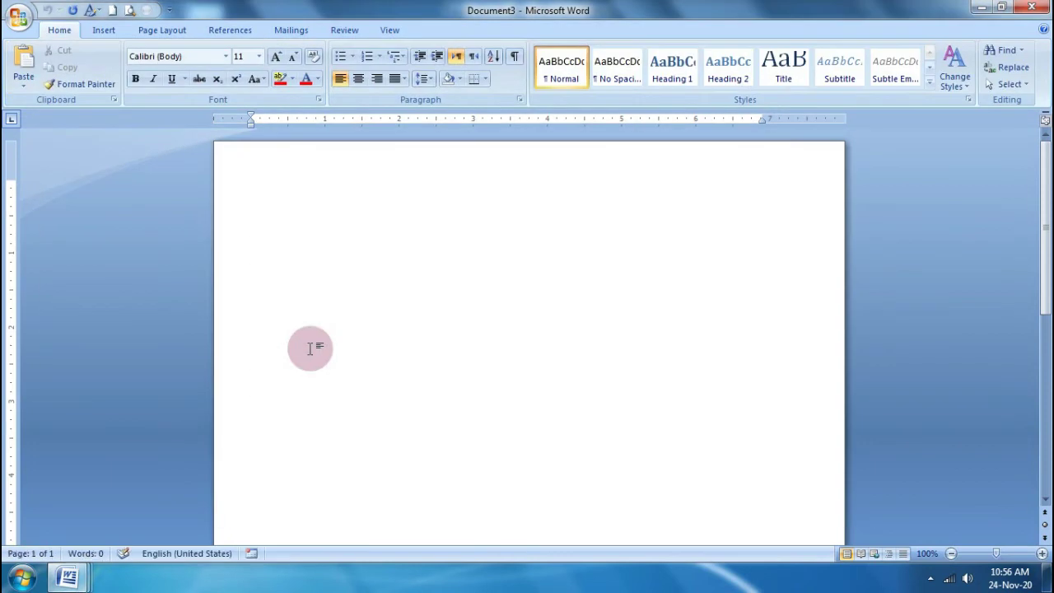
pyautogui.click(395, 30)
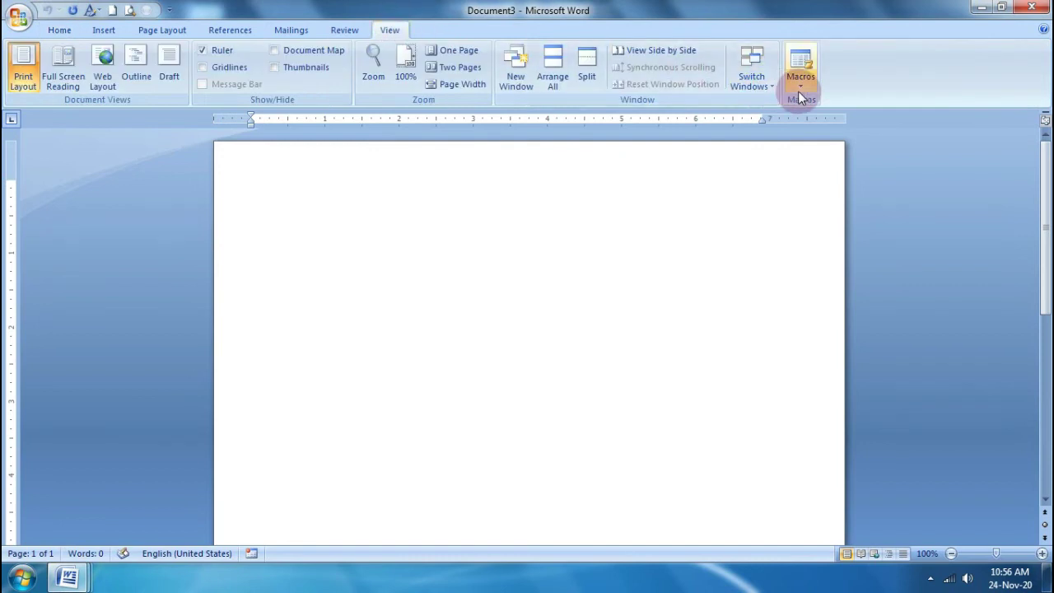
pyautogui.click(798, 95)
pyautogui.click(816, 103)
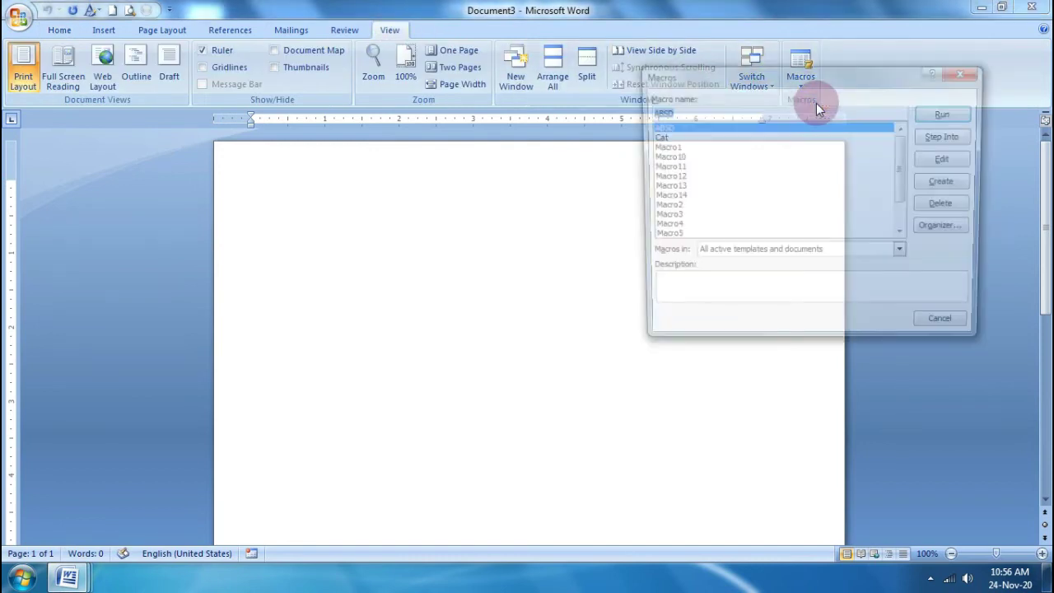
pyautogui.click(677, 200)
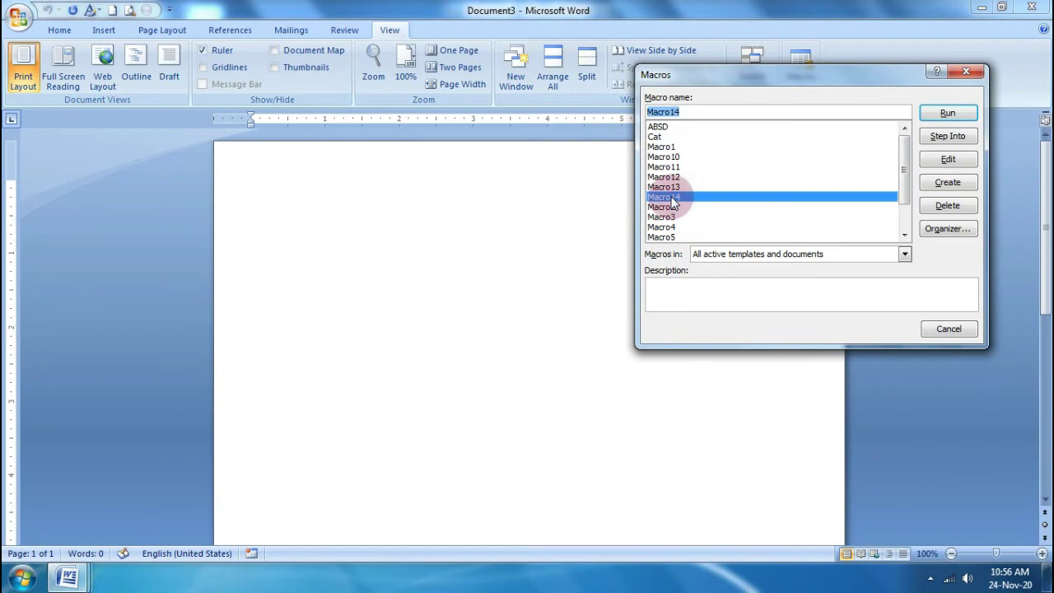
pyautogui.click(947, 115)
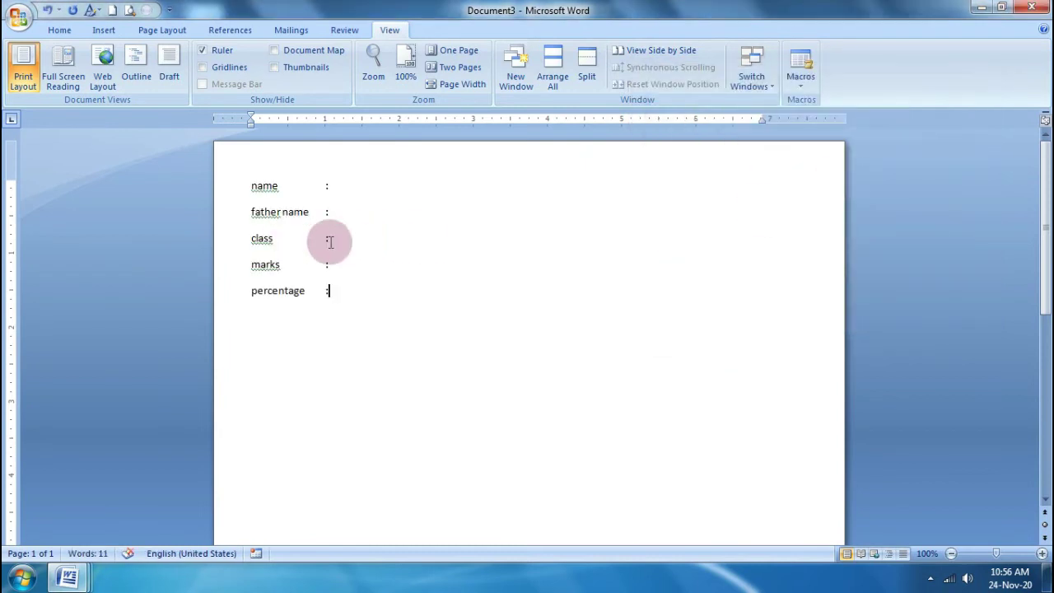
# Run Macro12 on a new line below the percentage label and review the block of labels it inserts
pyautogui.press('Return')
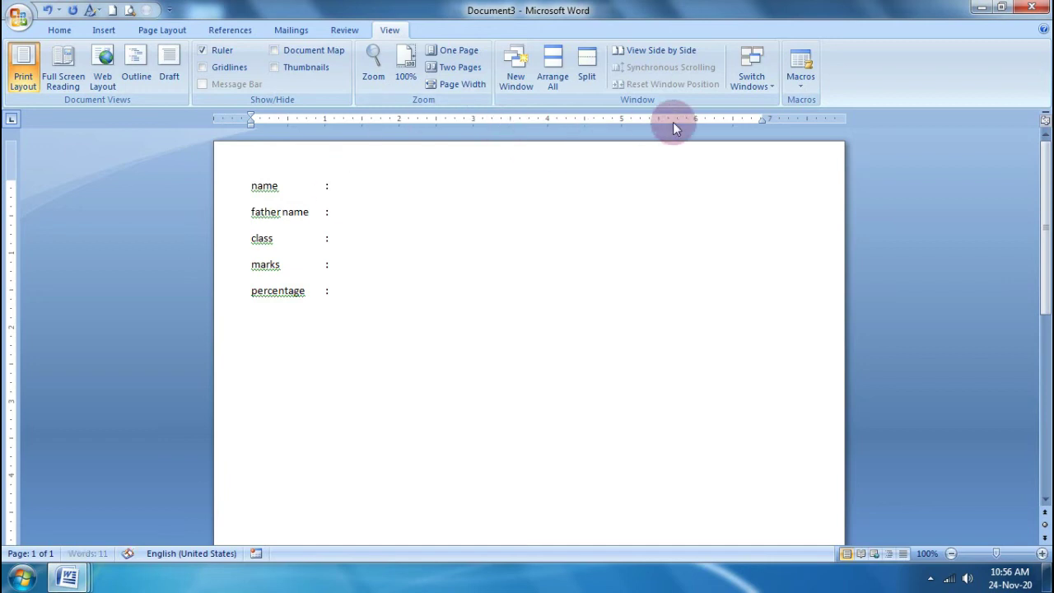
pyautogui.click(812, 89)
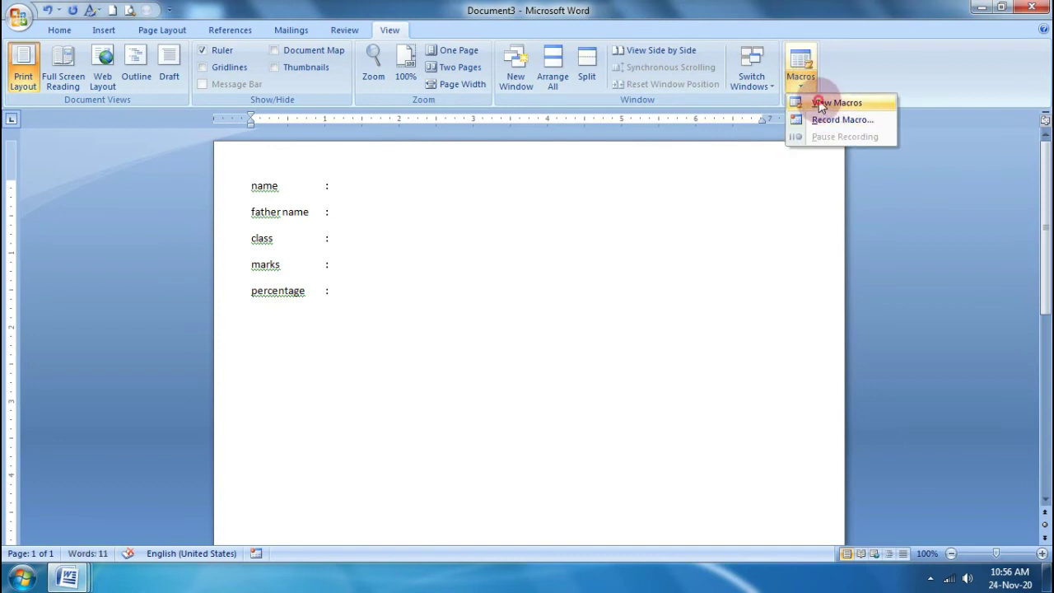
pyautogui.click(803, 101)
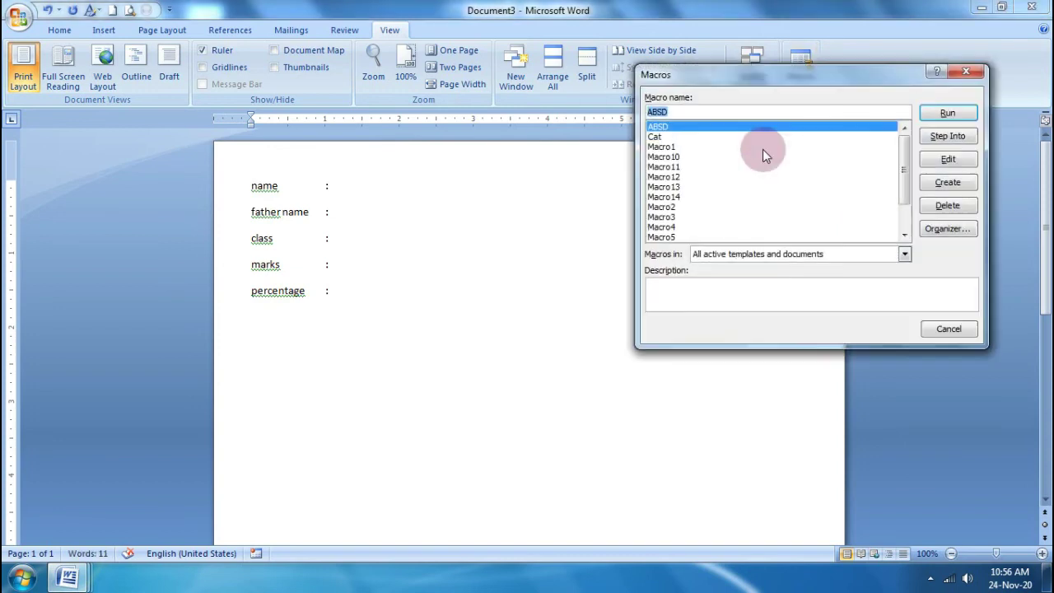
pyautogui.click(698, 177)
pyautogui.click(948, 113)
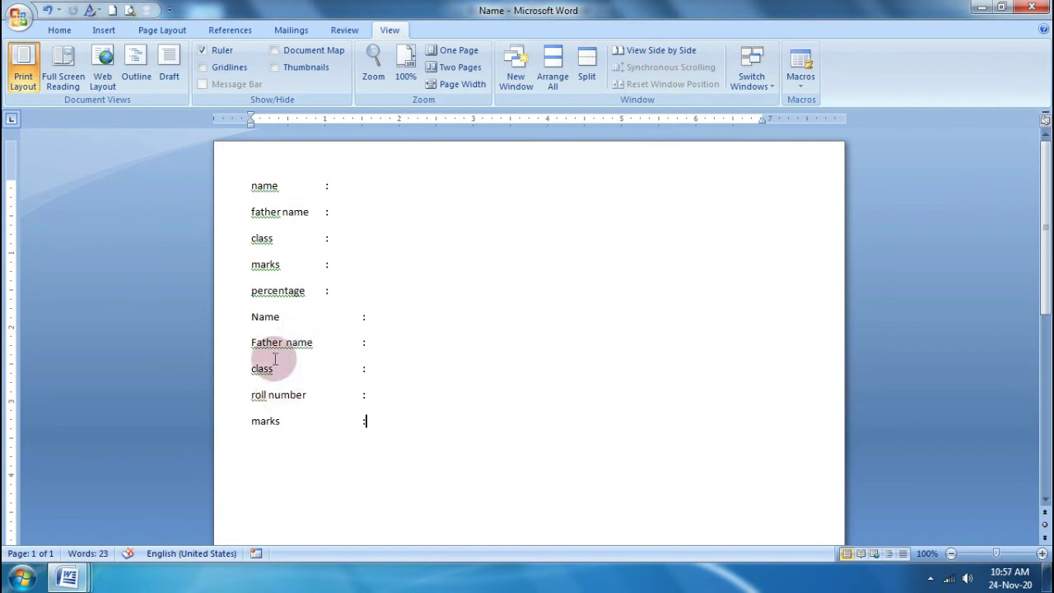
pyautogui.moveTo(250, 321); pyautogui.dragTo(343, 423)
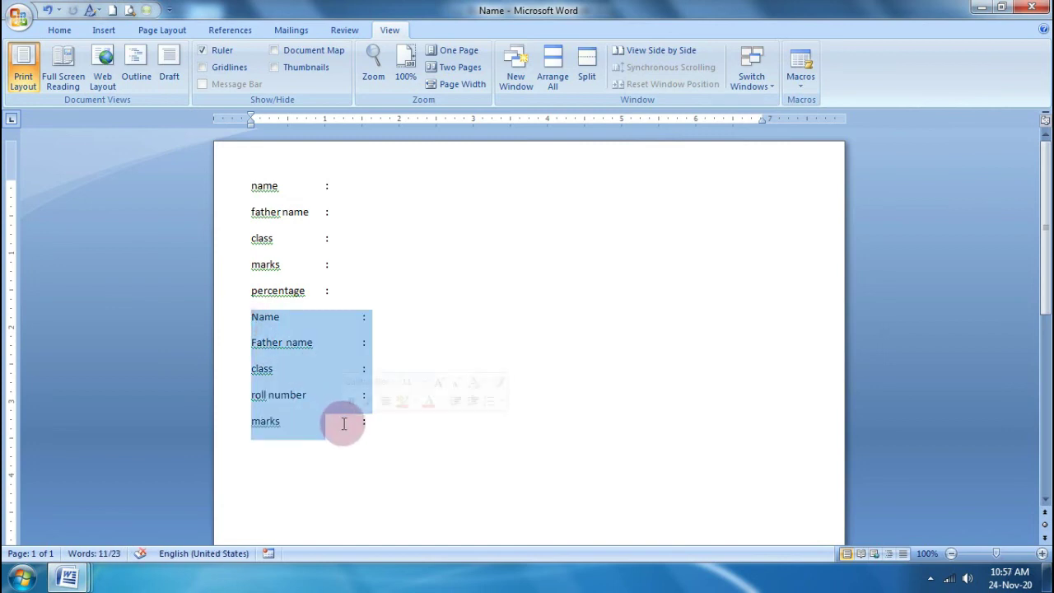
pyautogui.click(452, 432)
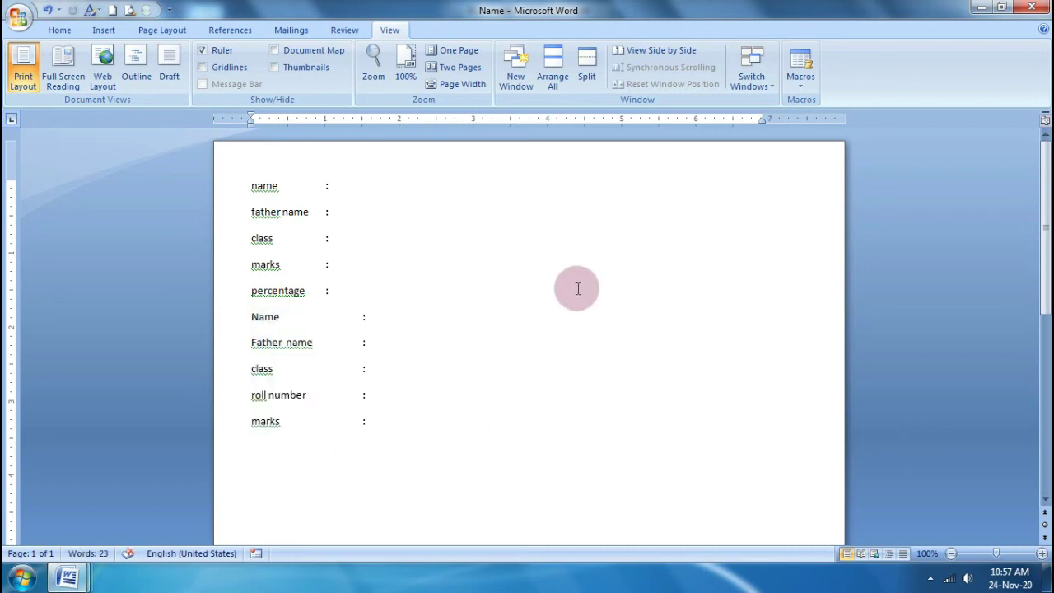
# Run Macro4 after the last marks label to insert its set of labels
pyautogui.click(795, 88)
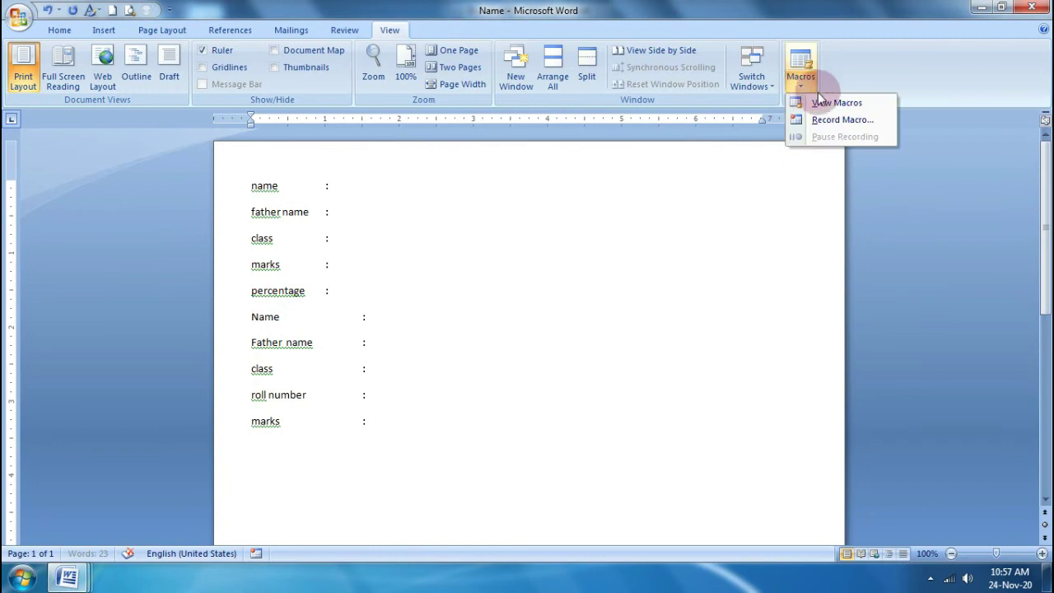
pyautogui.click(820, 105)
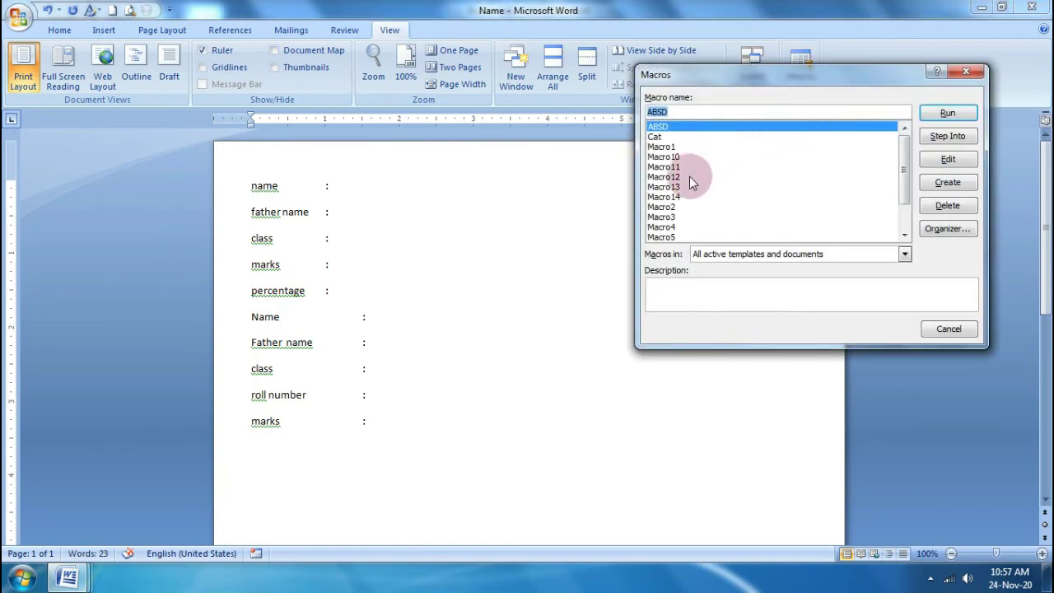
pyautogui.click(675, 226)
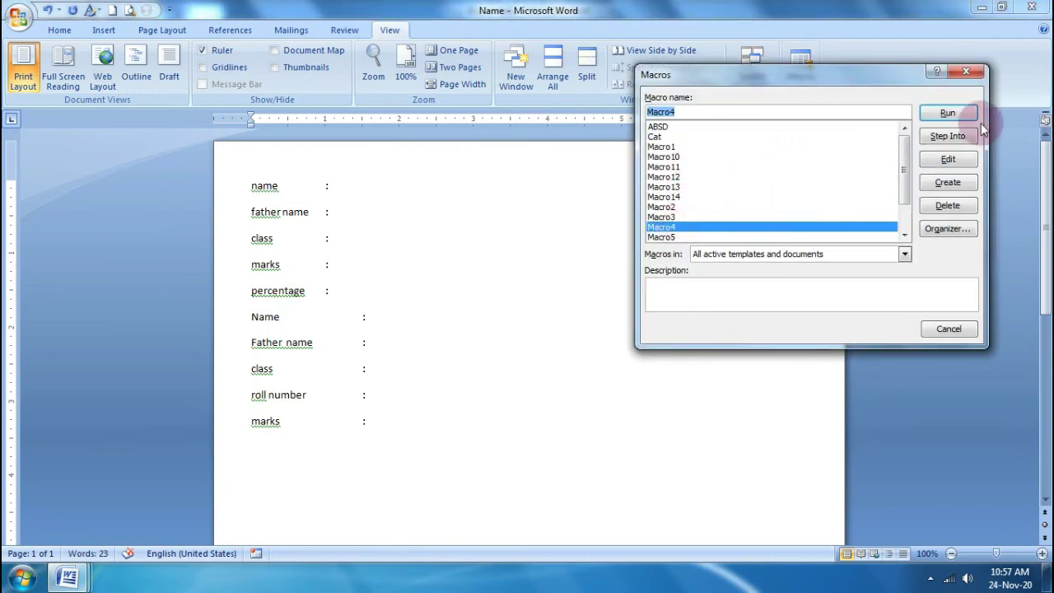
pyautogui.click(947, 113)
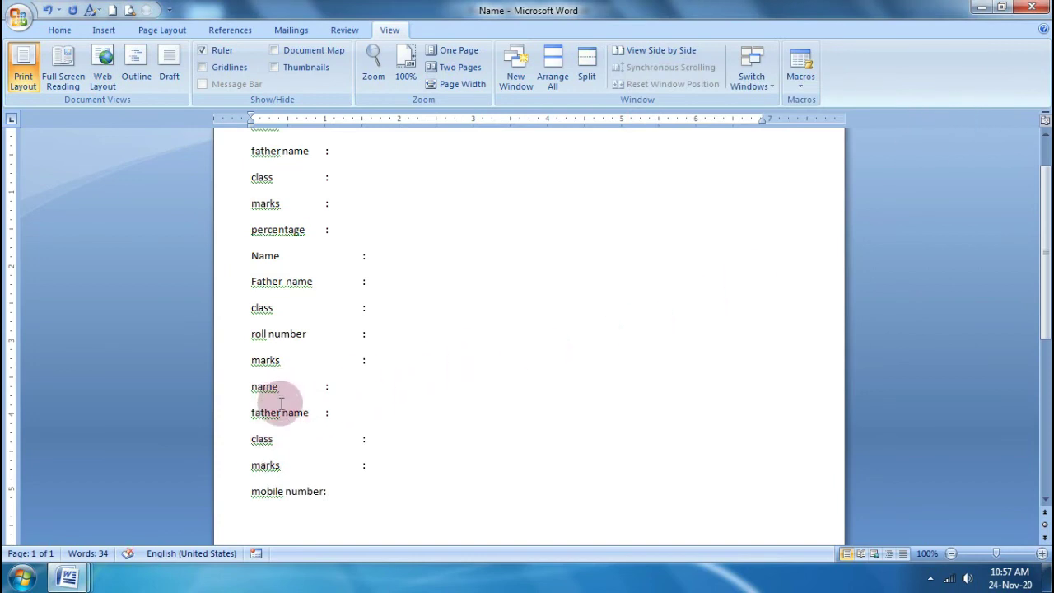
# Run Macro6 on the line below the mobile number label and check the document for its output
pyautogui.scroll(-5, 307, 396)
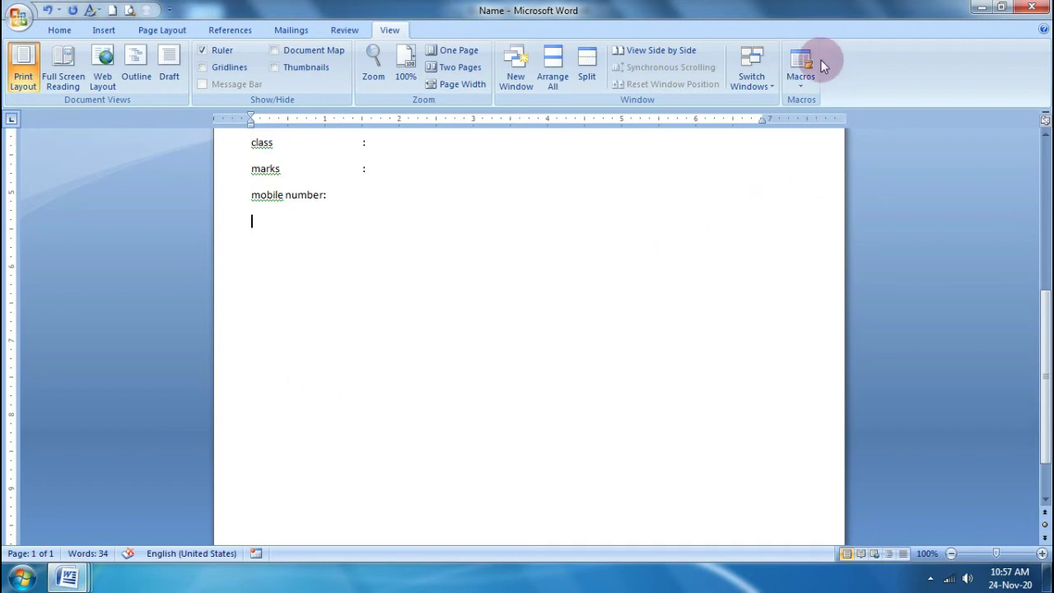
pyautogui.click(798, 83)
pyautogui.click(835, 103)
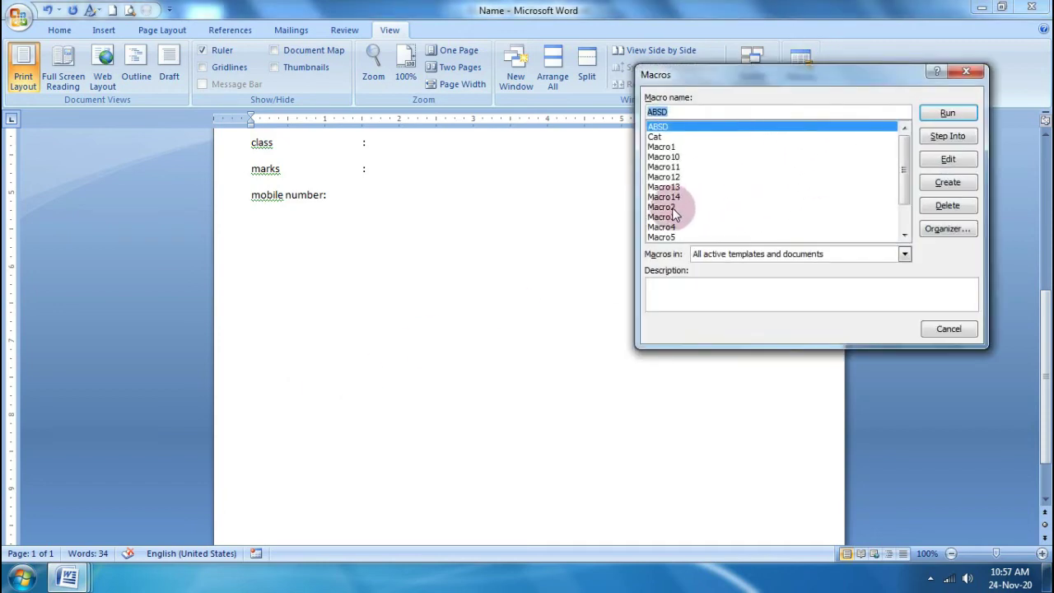
pyautogui.scroll(-2, 700, 206)
pyautogui.click(694, 207)
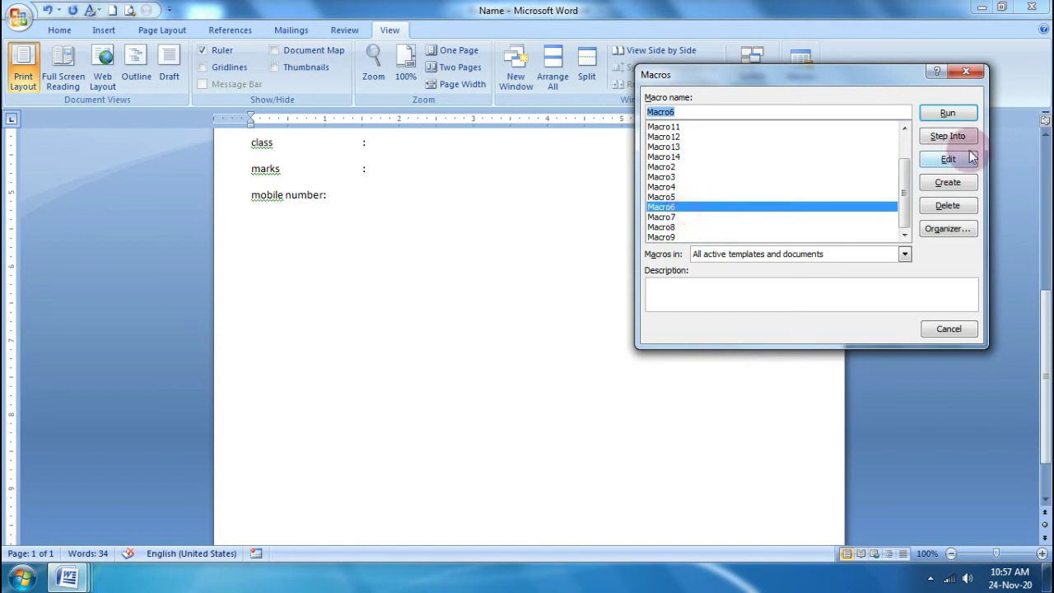
pyautogui.click(945, 111)
pyautogui.scroll(4, 442, 307)
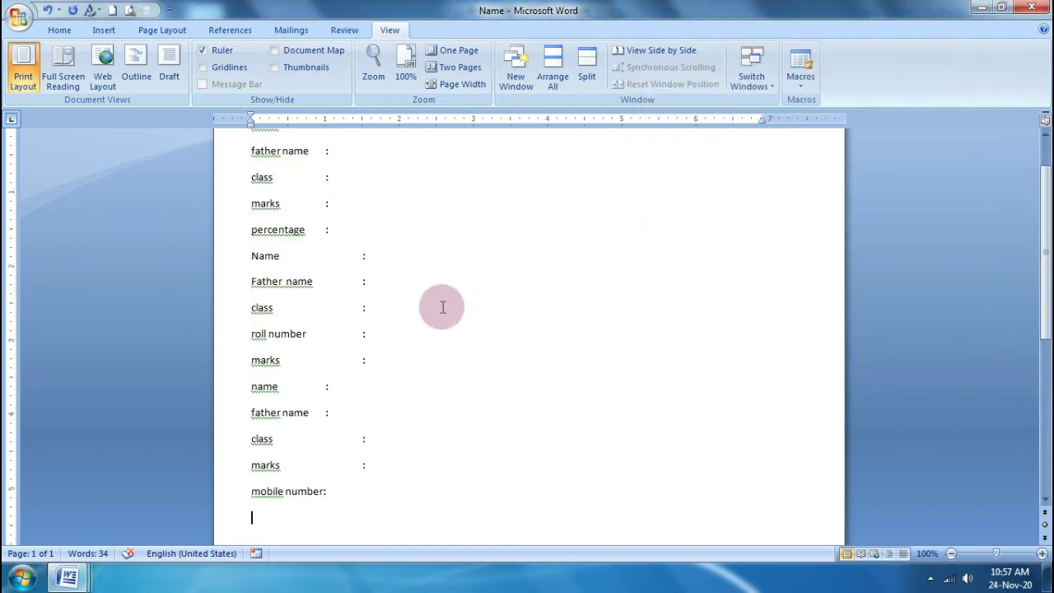
pyautogui.scroll(-4, 442, 307)
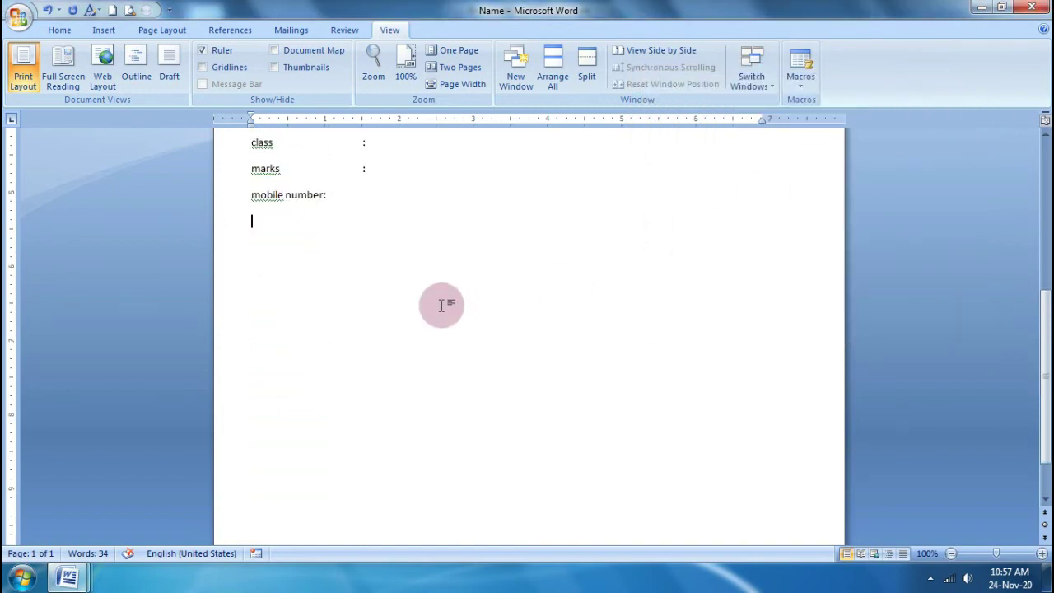
pyautogui.scroll(5, 442, 307)
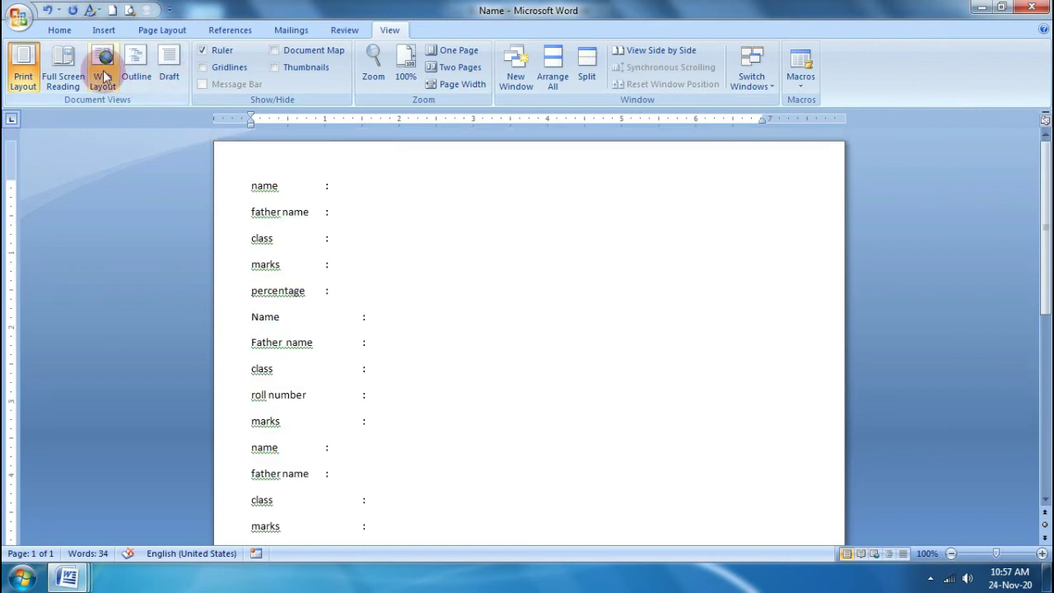
# Create another new blank document from the Blank document template and display the view commands
pyautogui.click(16, 17)
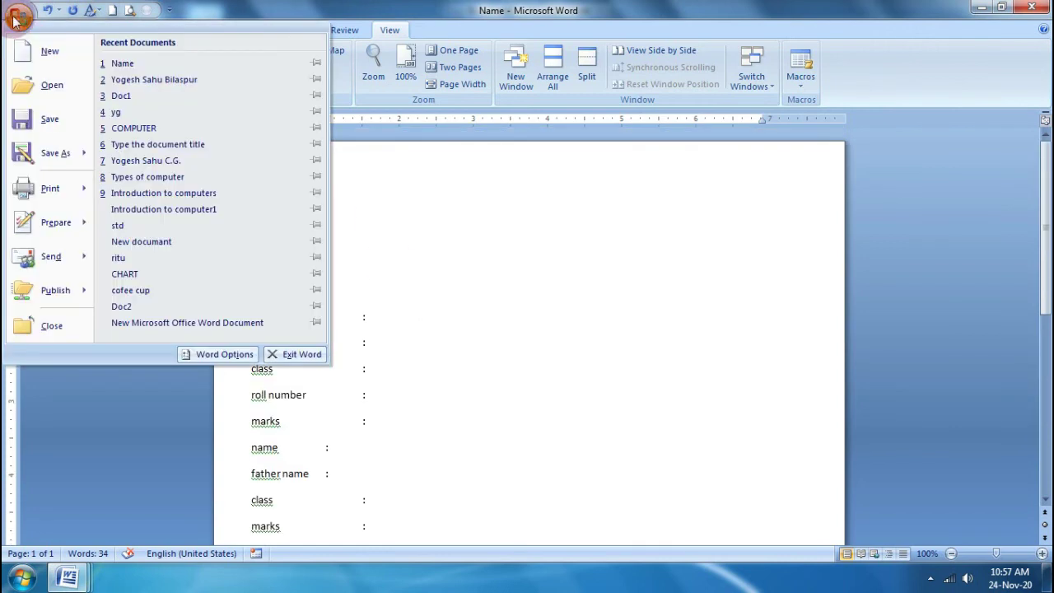
pyautogui.click(46, 53)
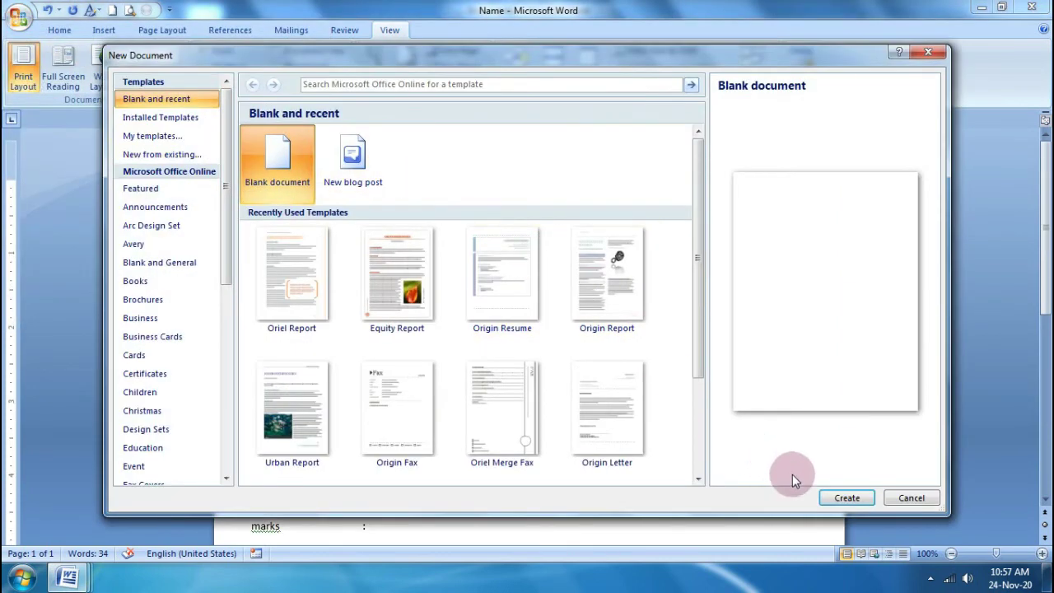
pyautogui.click(835, 489)
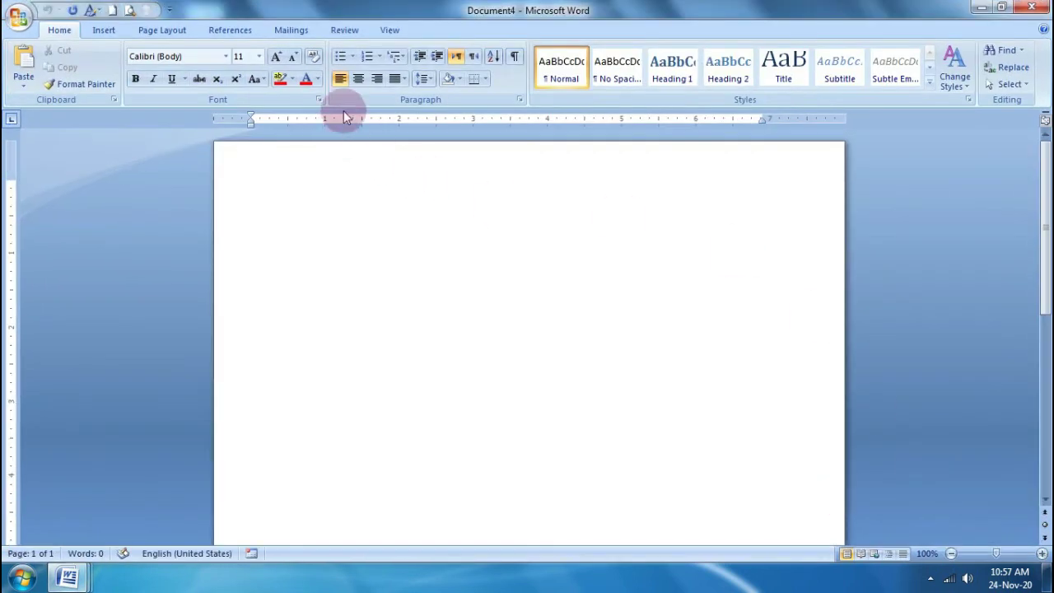
pyautogui.click(392, 33)
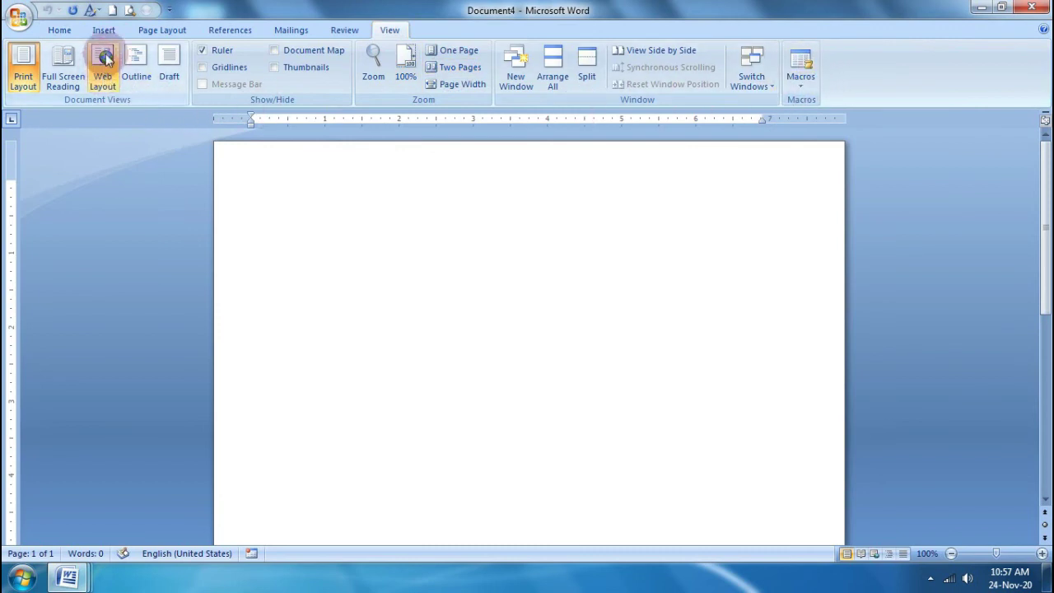
# Start recording a new macro under the default name, stored in All Documents (Normal.dotm)
pyautogui.click(799, 83)
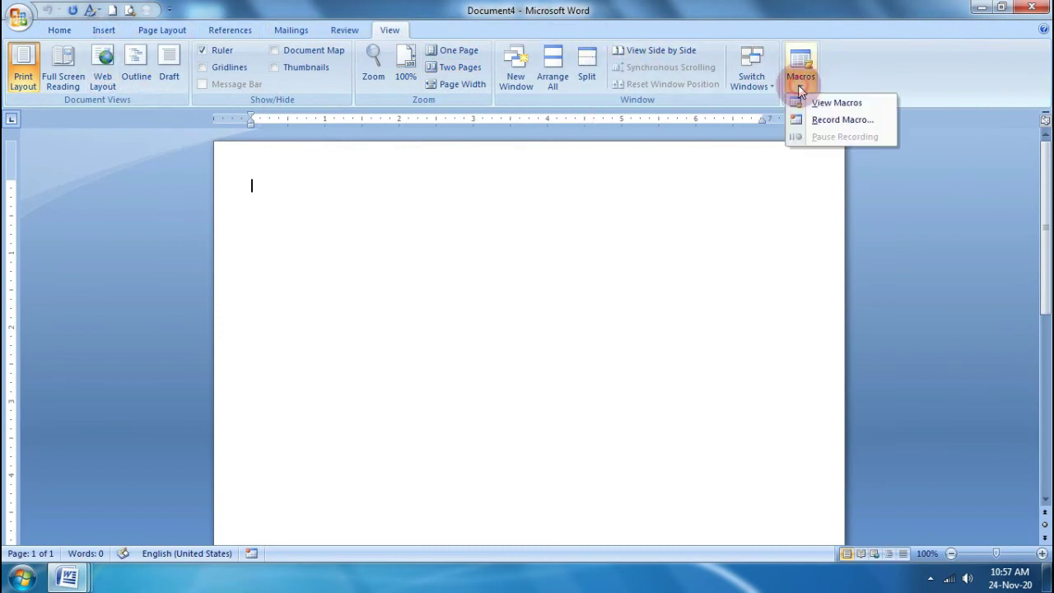
pyautogui.click(825, 118)
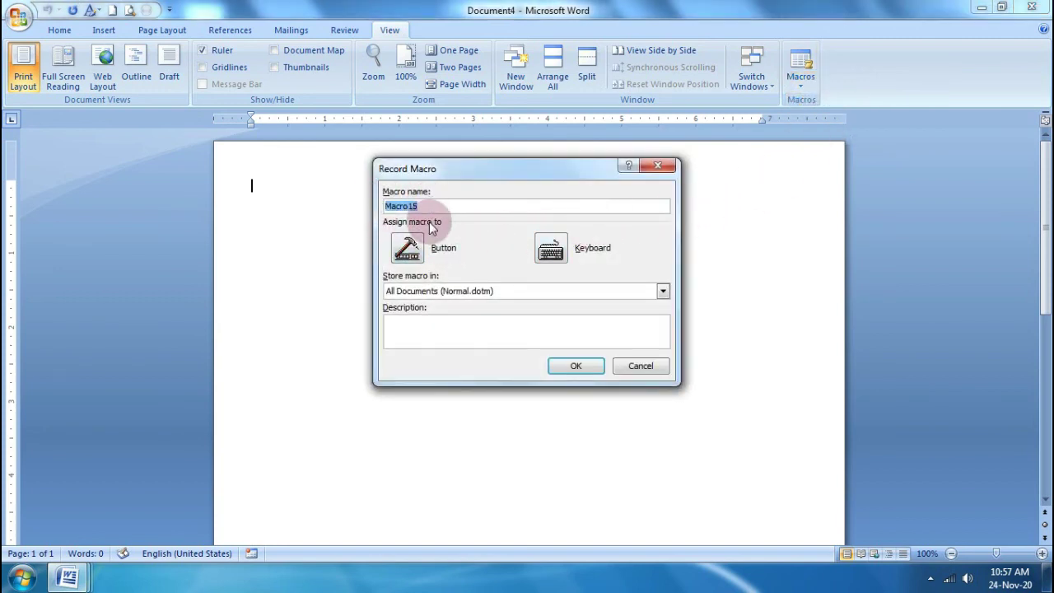
pyautogui.click(571, 367)
# Insert the picture 2-Point-O1 from the wallpaper folder on the ng computer (D:) drive
pyautogui.click(104, 29)
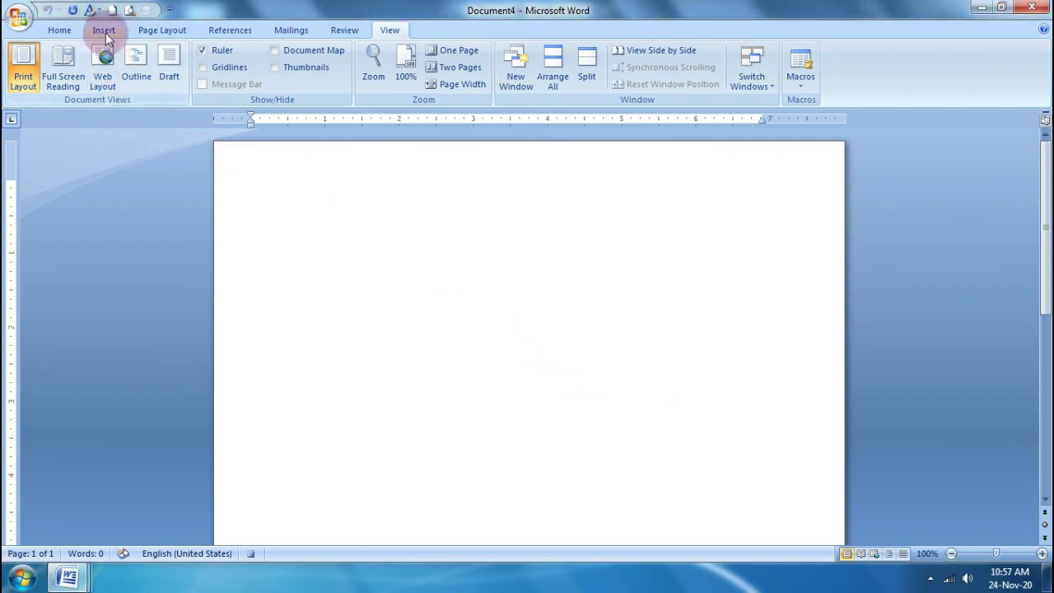
pyautogui.click(178, 78)
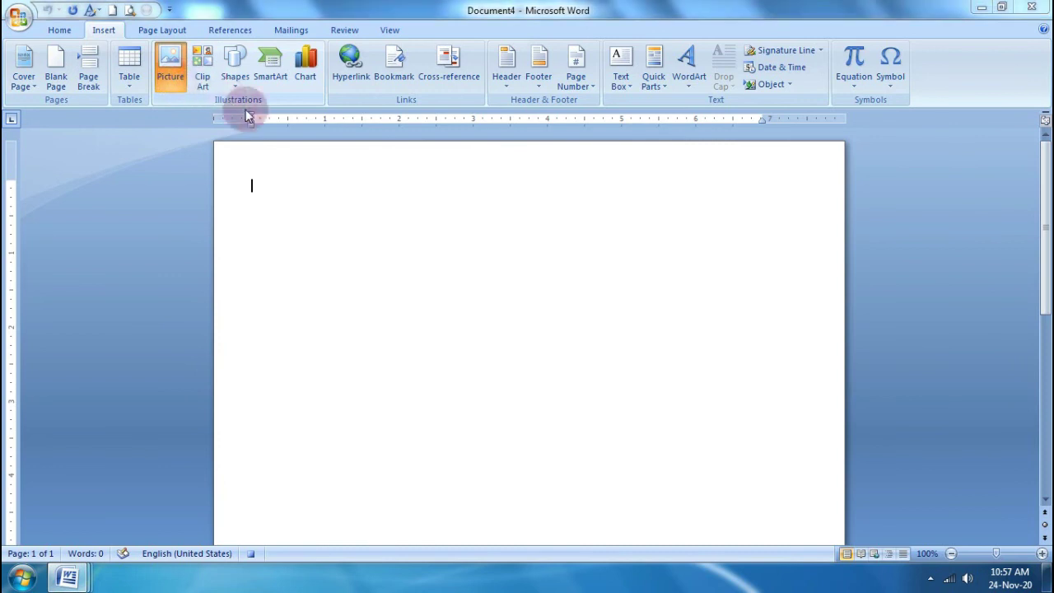
pyautogui.scroll(-2, 106, 234)
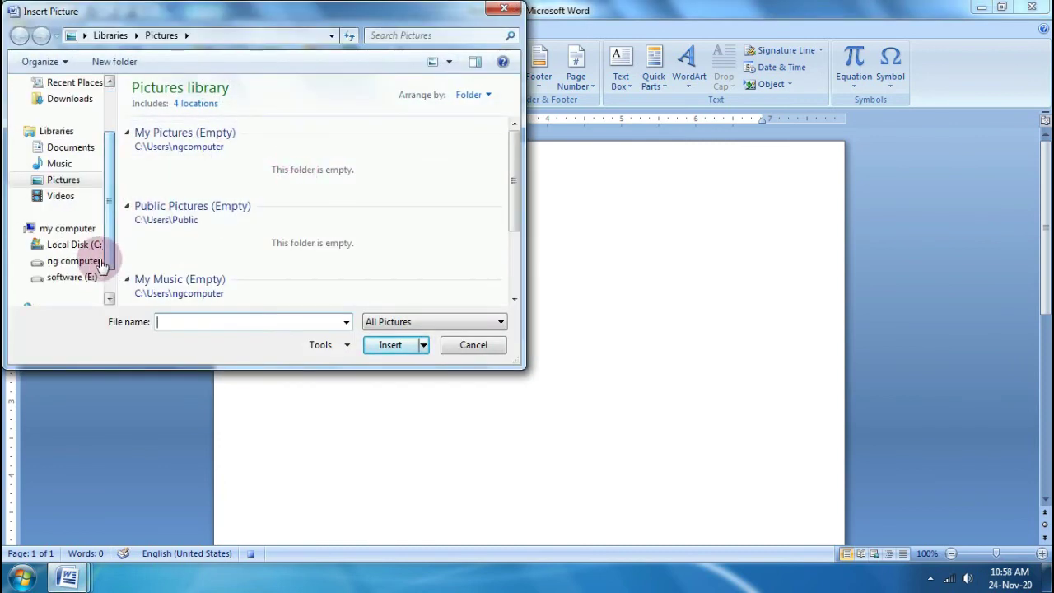
pyautogui.click(83, 261)
pyautogui.doubleClick(202, 206)
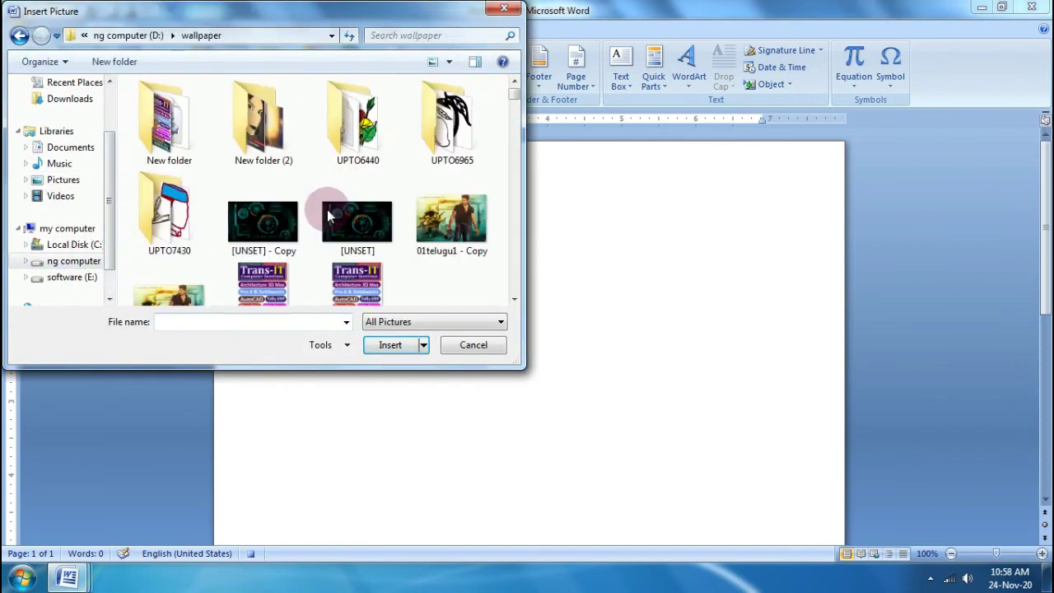
pyautogui.scroll(-3, 330, 212)
pyautogui.click(451, 173)
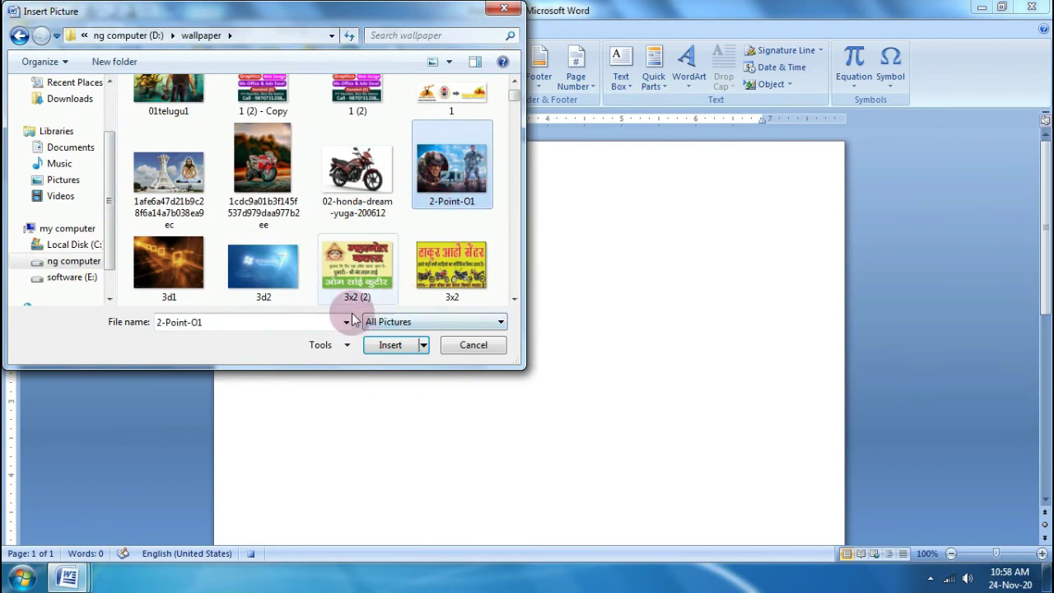
pyautogui.click(372, 345)
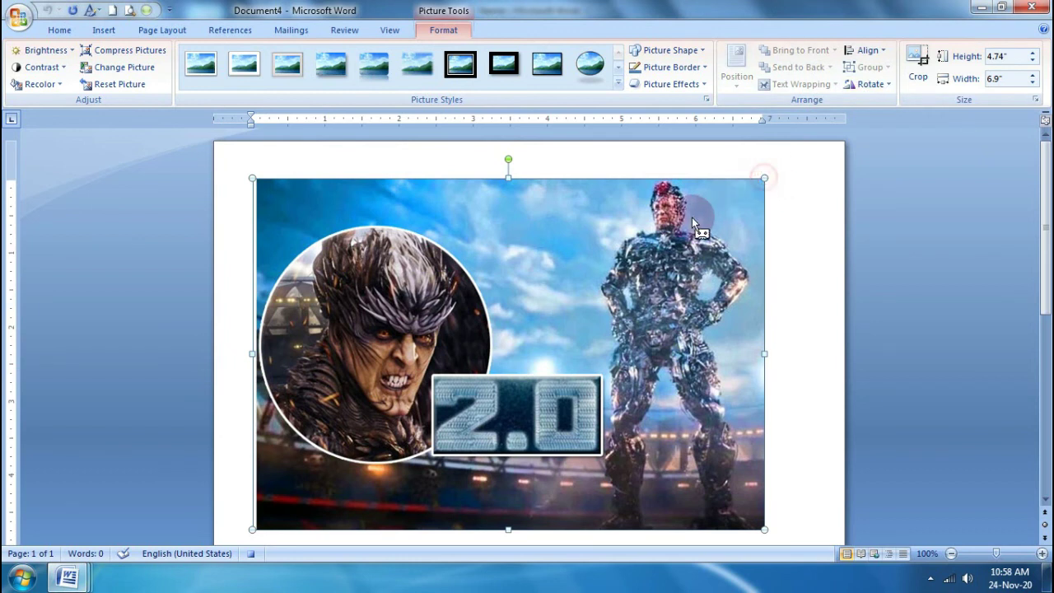
# Try to resize the inserted picture from its lower corner and to place the cursor in the blank area below it
pyautogui.scroll(-6, 626, 238)
pyautogui.scroll(6, 626, 239)
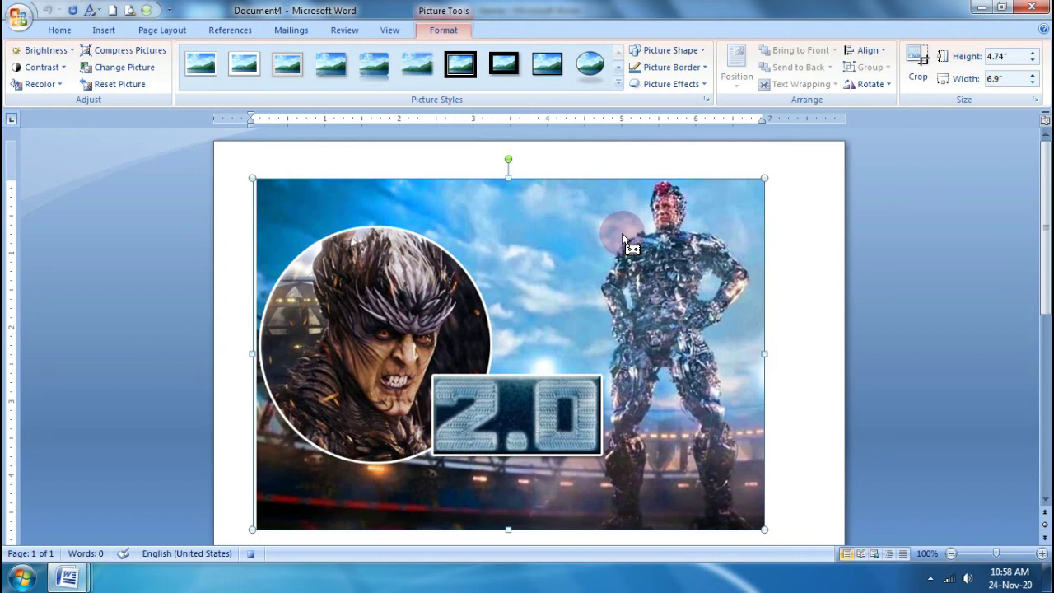
pyautogui.moveTo(786, 539); pyautogui.dragTo(767, 527)
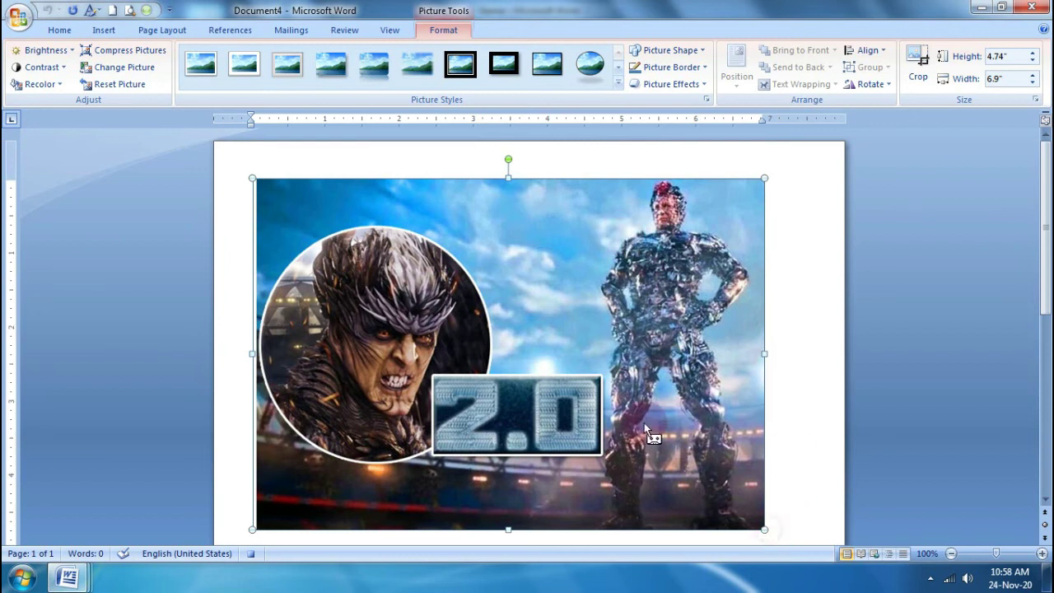
pyautogui.scroll(-6, 633, 419)
pyautogui.click(356, 245)
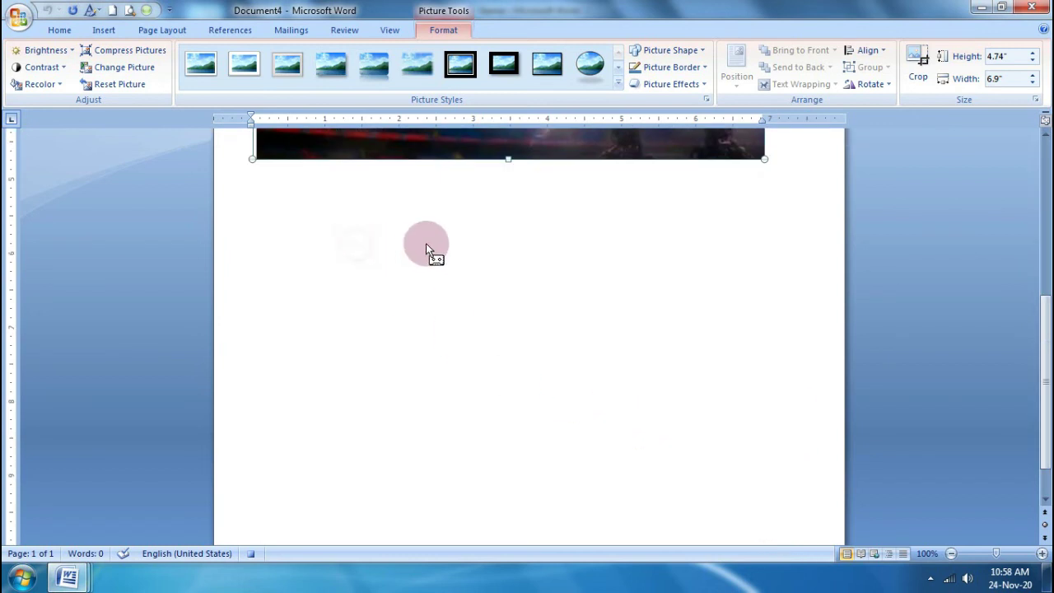
pyautogui.scroll(5, 608, 263)
pyautogui.scroll(3, 796, 284)
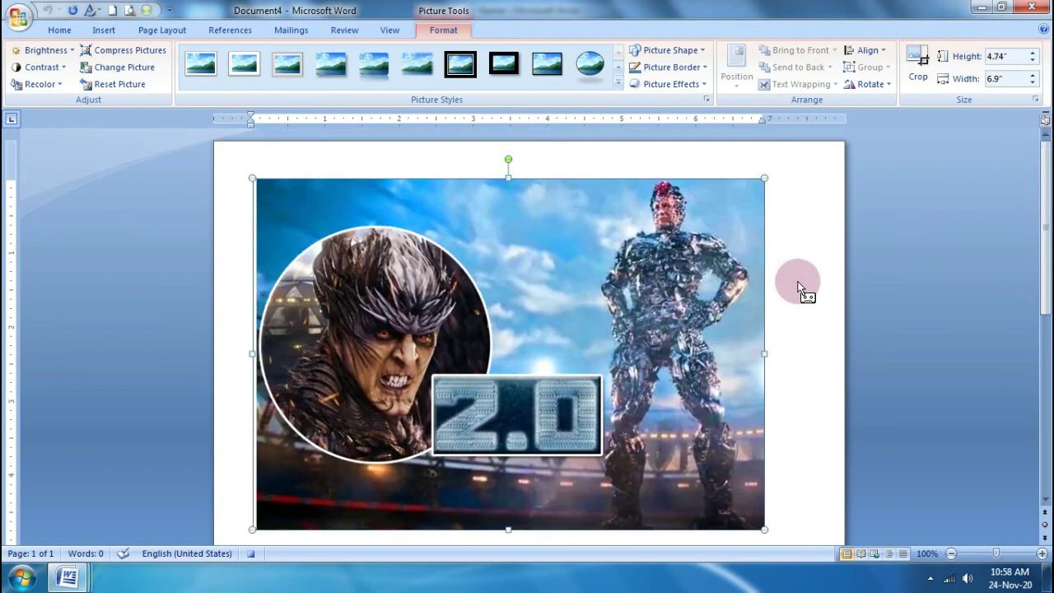
# Insert WordArt reading "robot 2.0" in the slanted orange 3-D style, using the Impact font at size 36
pyautogui.click(119, 31)
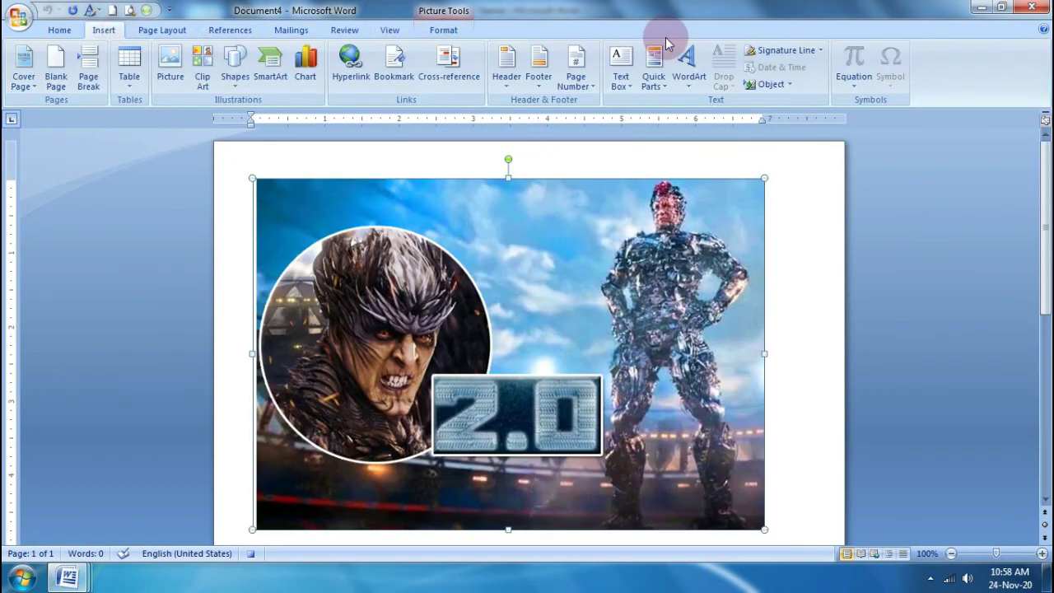
pyautogui.click(687, 64)
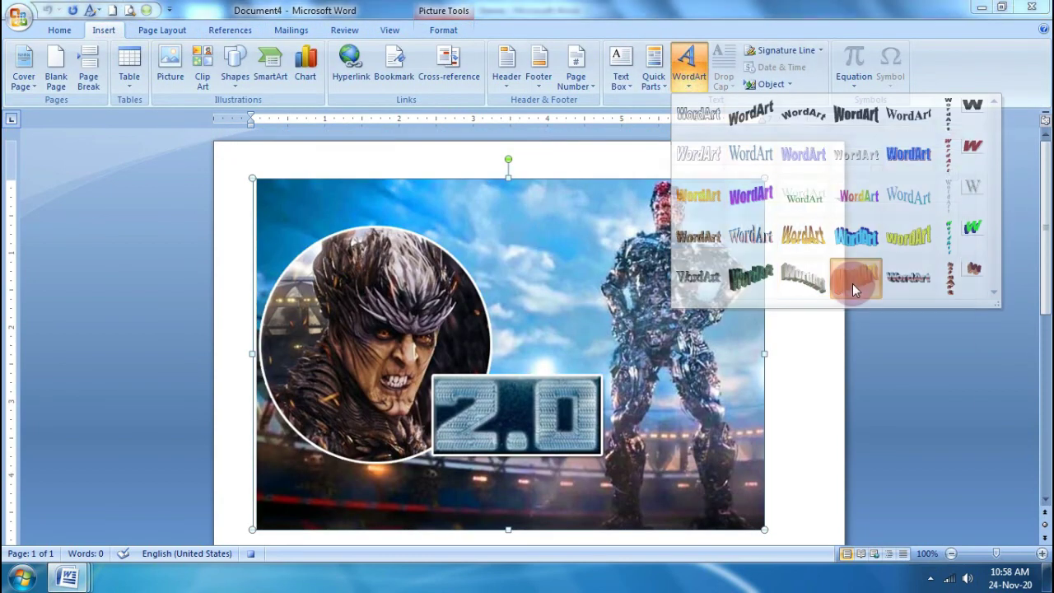
pyautogui.click(851, 278)
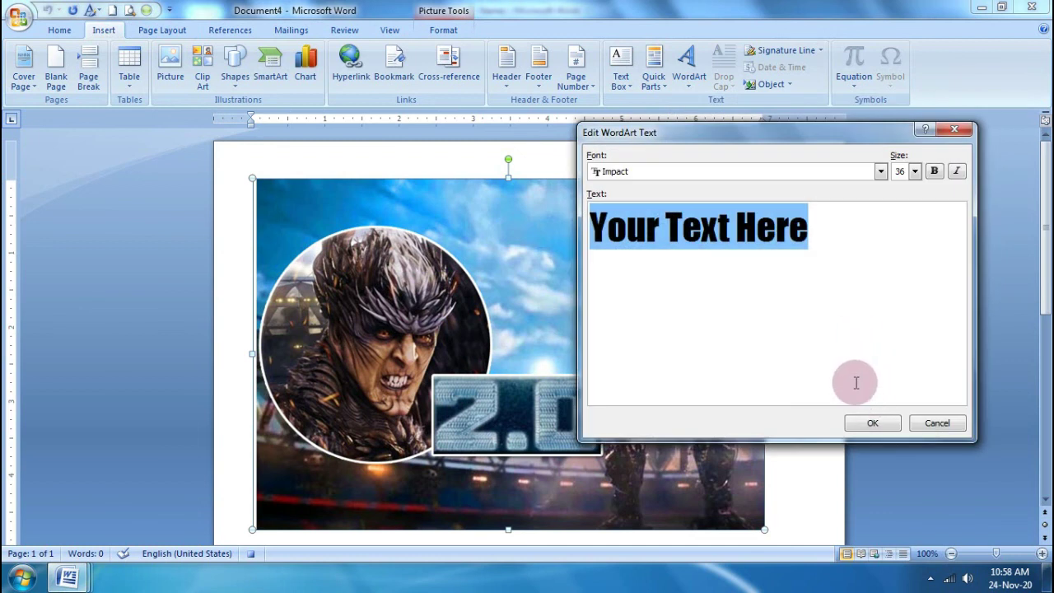
pyautogui.write('jai')
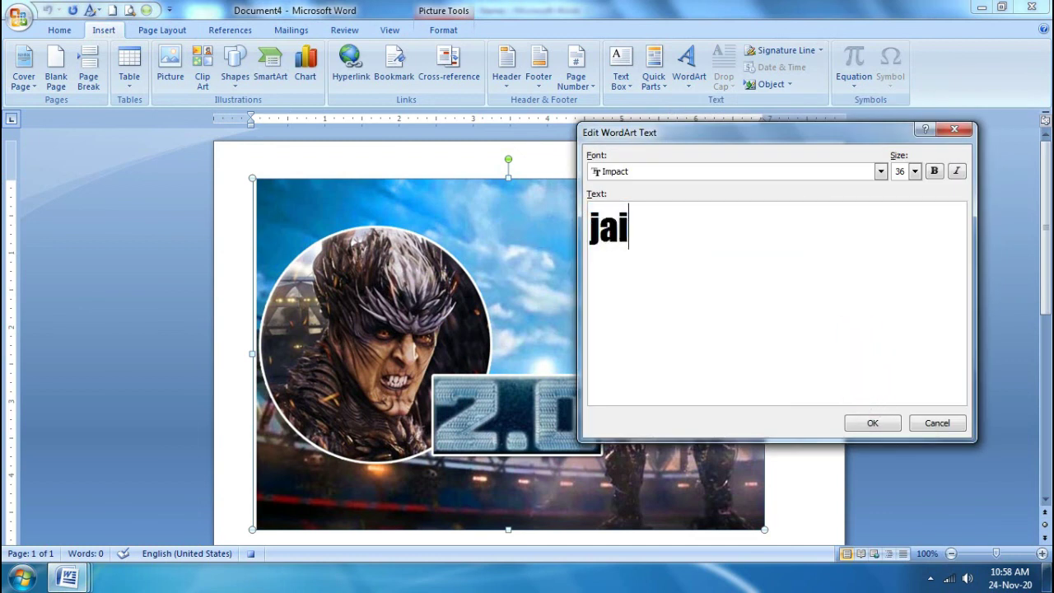
pyautogui.press('BackSpace')
pyautogui.press('BackSpace')
pyautogui.press('BackSpace')
pyautogui.write('robot 2.0')
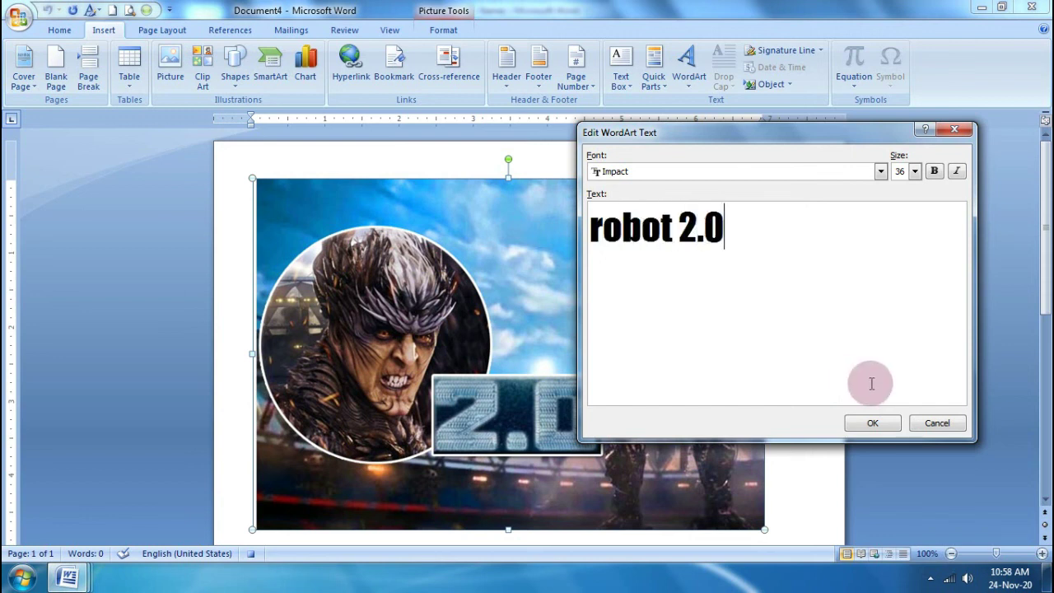
pyautogui.click(881, 423)
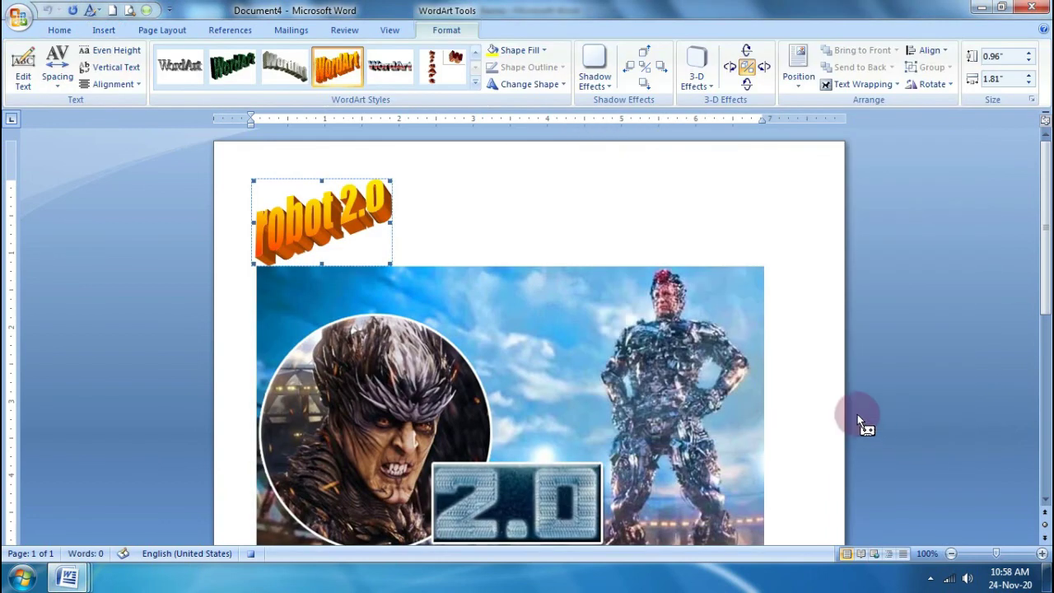
# Check the text wrapping options for the "robot 2.0" WordArt and look over the page
pyautogui.click(861, 86)
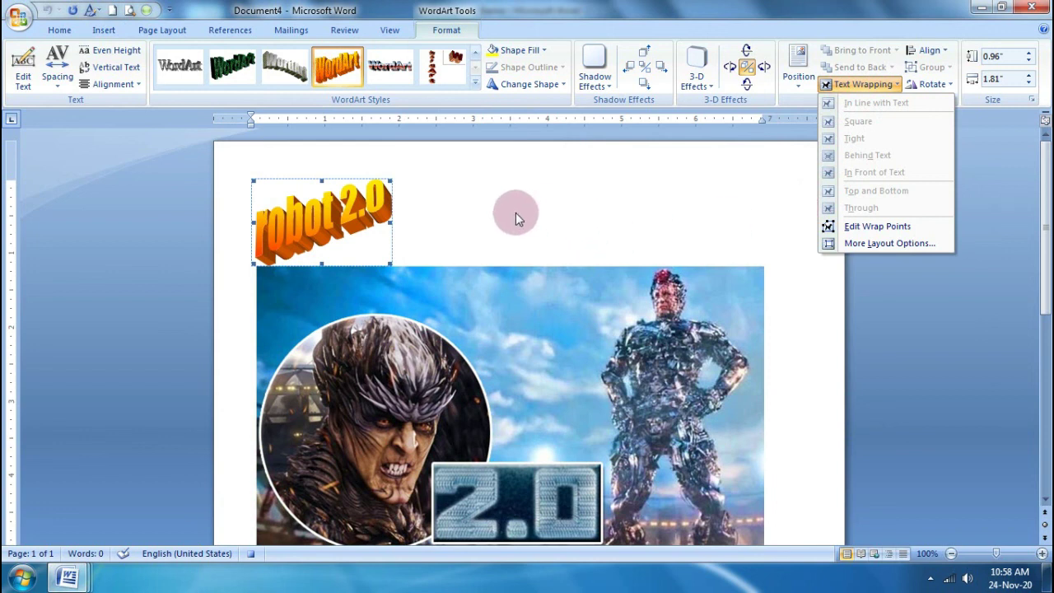
pyautogui.click(373, 206)
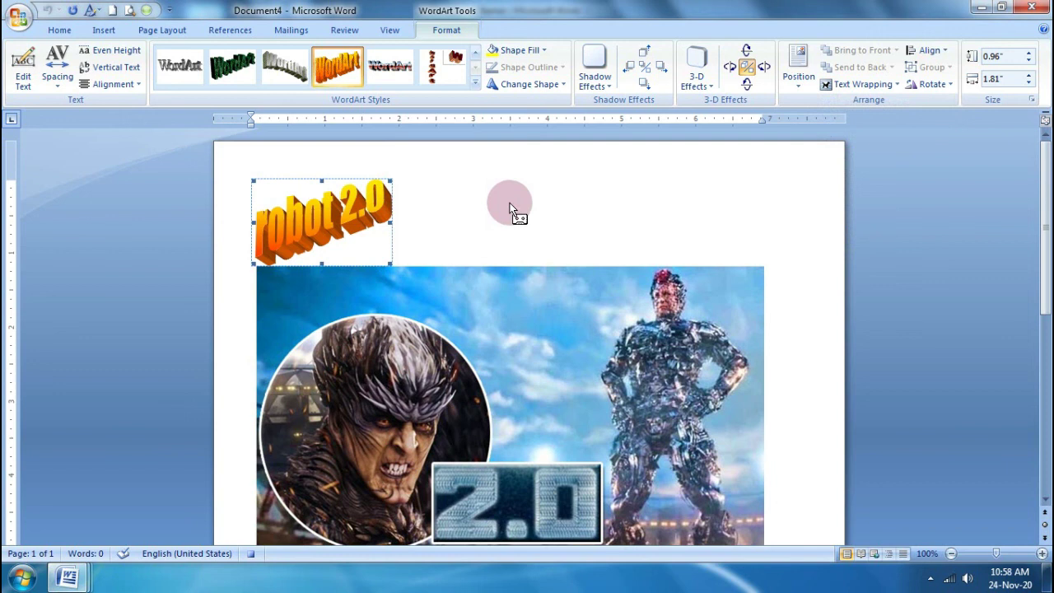
pyautogui.scroll(-6, 537, 278)
pyautogui.scroll(6, 538, 278)
# Stop recording the macro
pyautogui.click(390, 30)
pyautogui.click(803, 80)
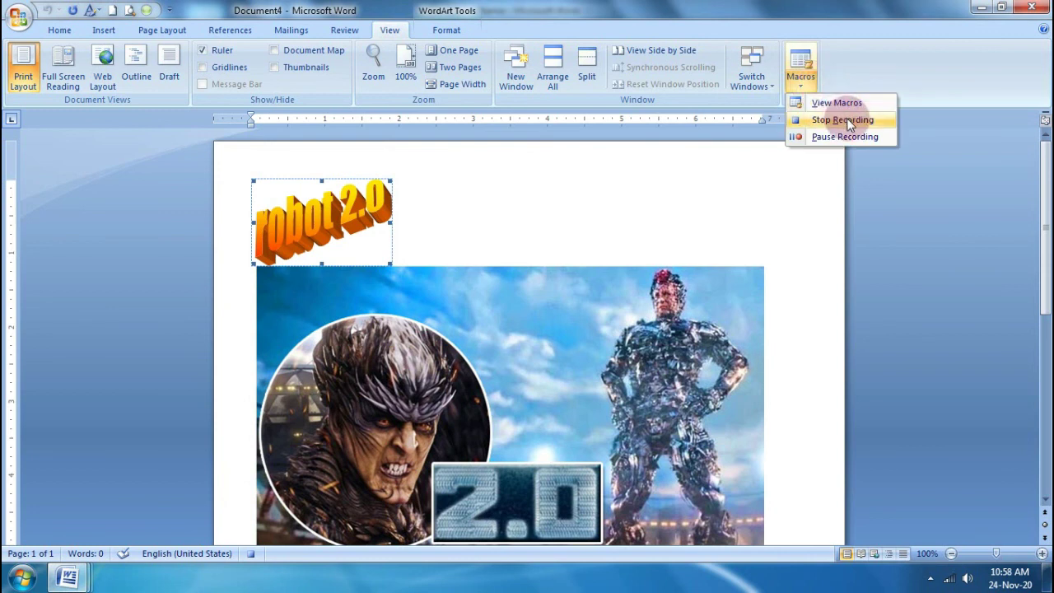
pyautogui.click(840, 119)
# Delete the picture and the "robot 2.0" WordArt to leave the page blank
pyautogui.click(792, 80)
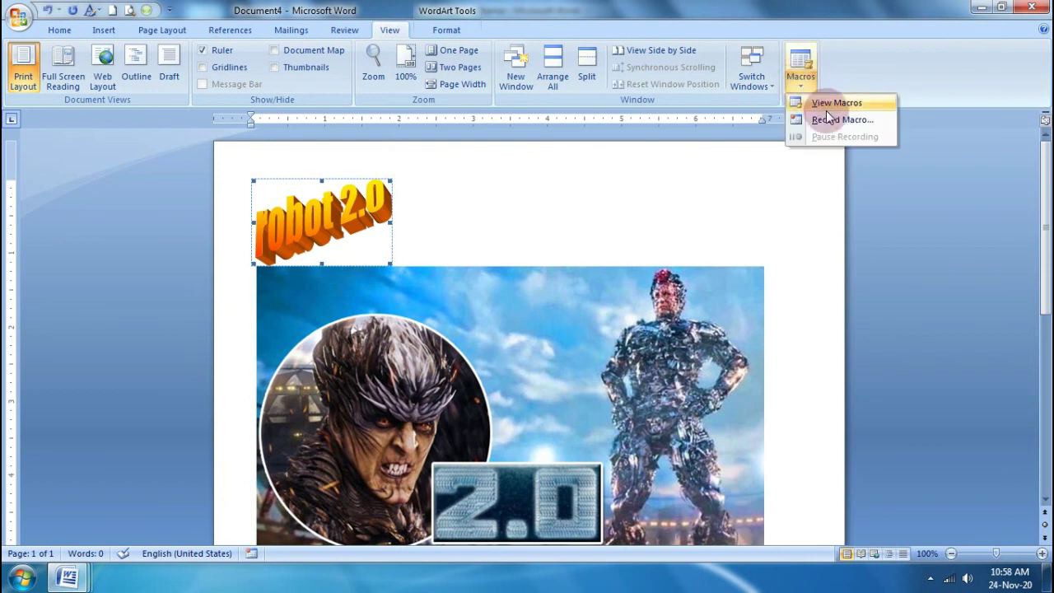
pyautogui.click(557, 298)
pyautogui.scroll(-7, 564, 313)
pyautogui.scroll(6, 569, 321)
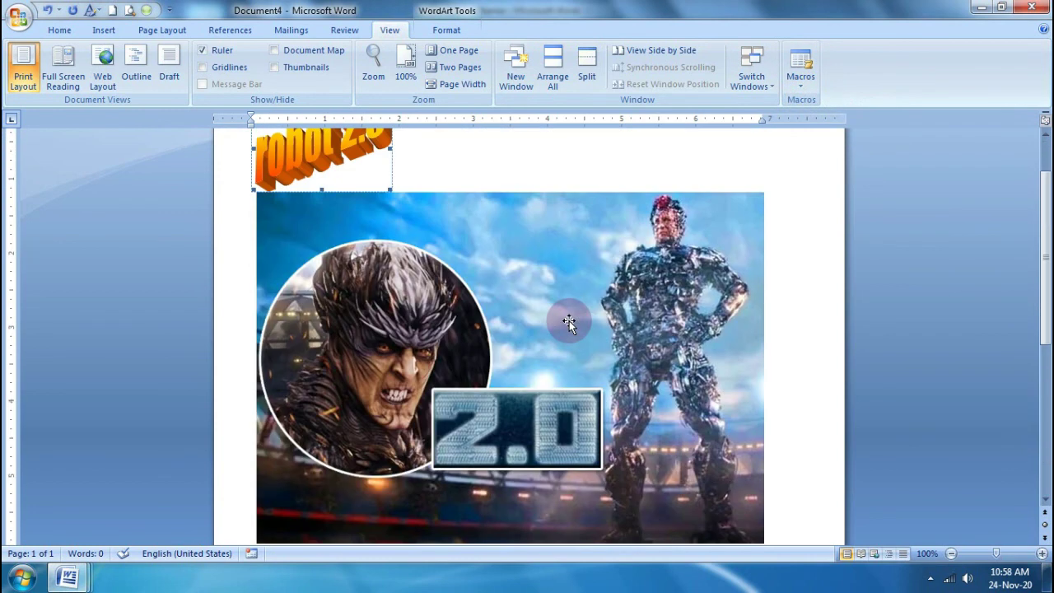
pyautogui.click(567, 325)
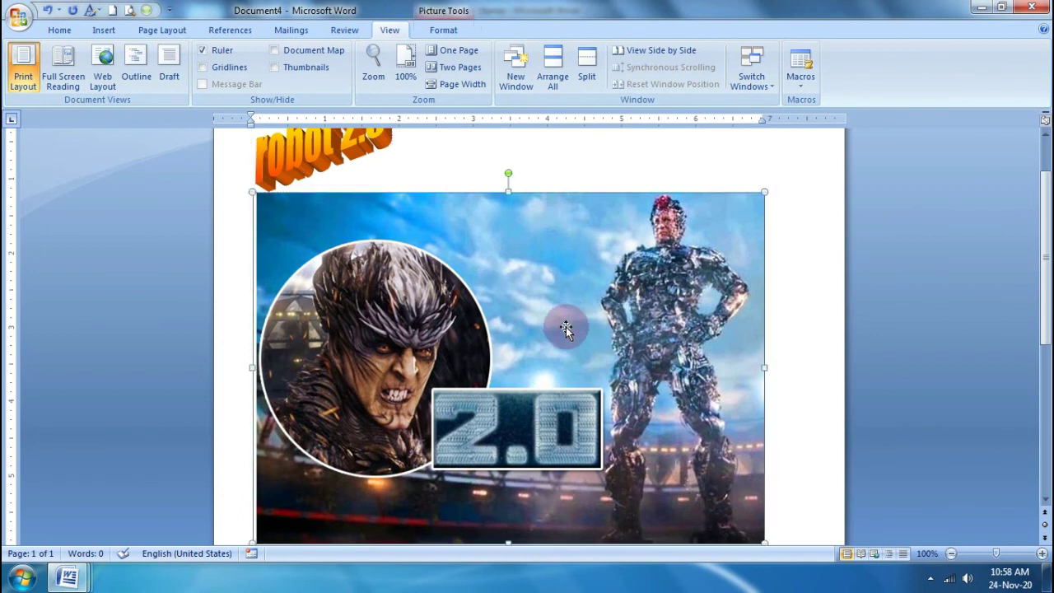
pyautogui.press('Delete')
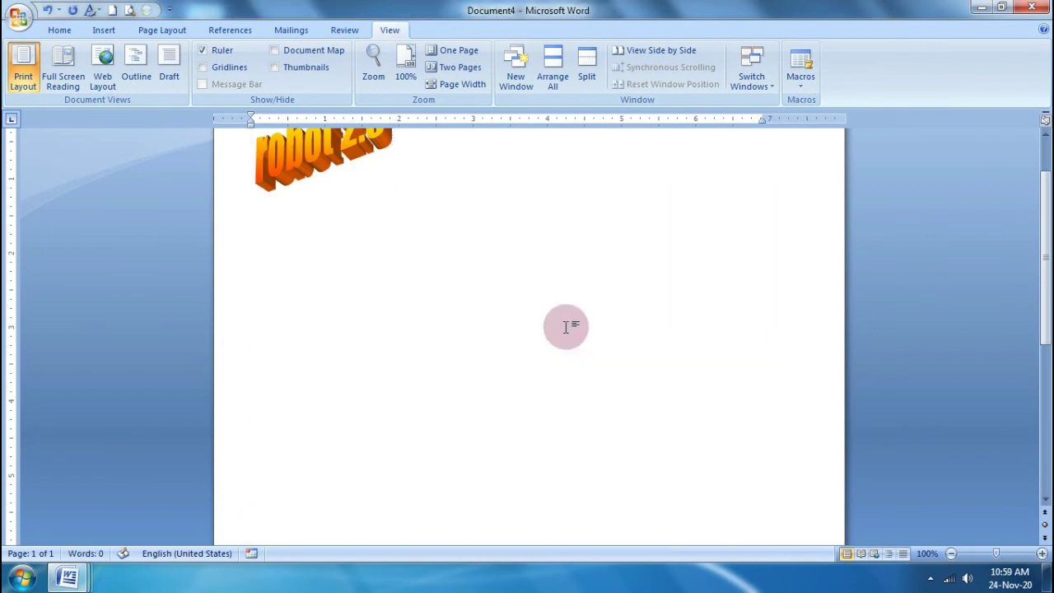
pyautogui.scroll(2, 565, 324)
pyautogui.click(344, 233)
pyautogui.press('Delete')
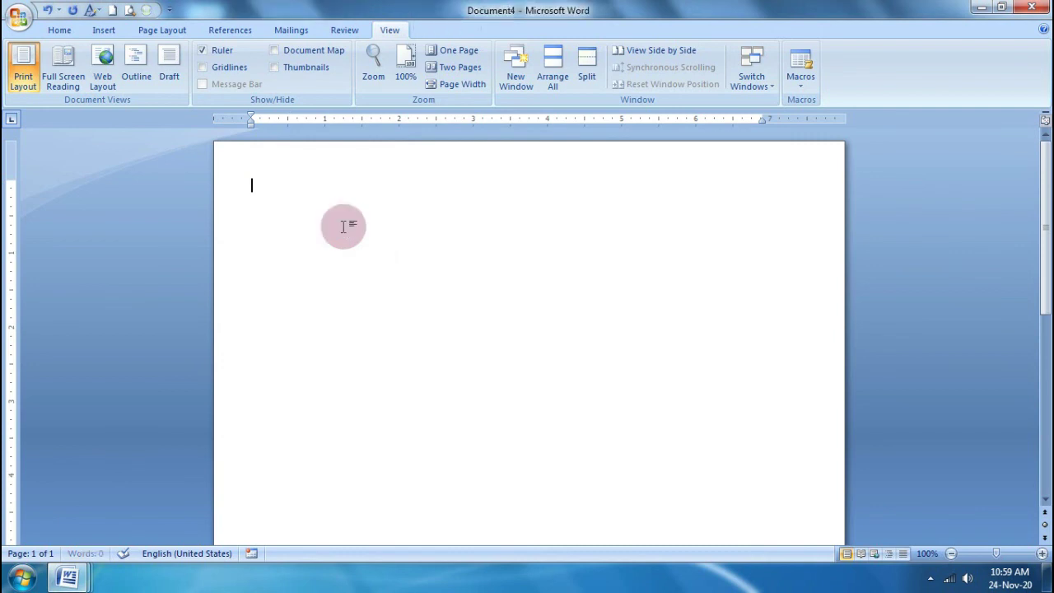
# Run Macro15 on the blank page to reinsert the picture and WordArt
pyautogui.click(797, 82)
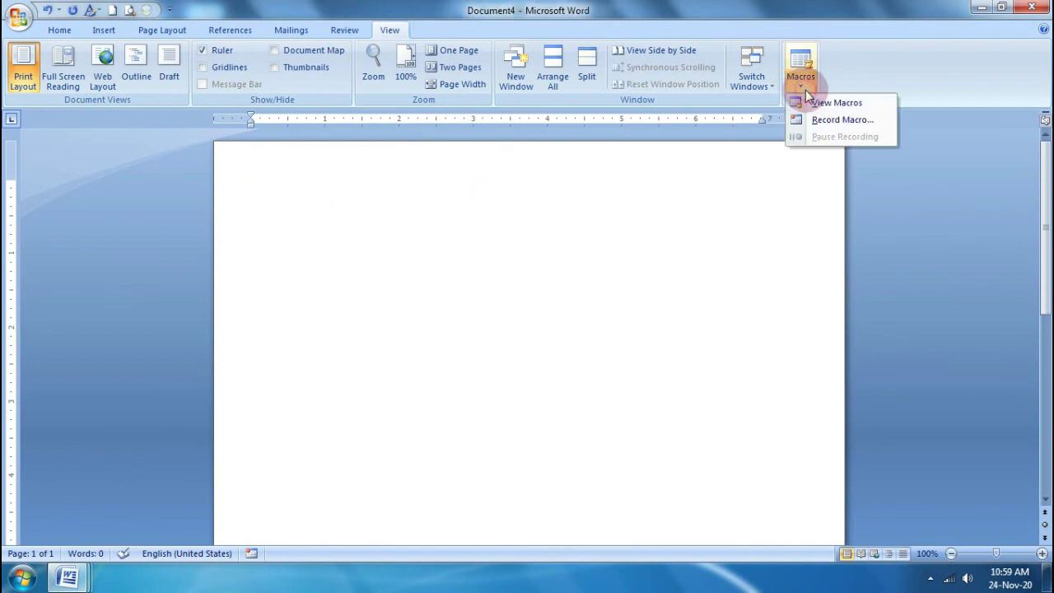
pyautogui.click(830, 101)
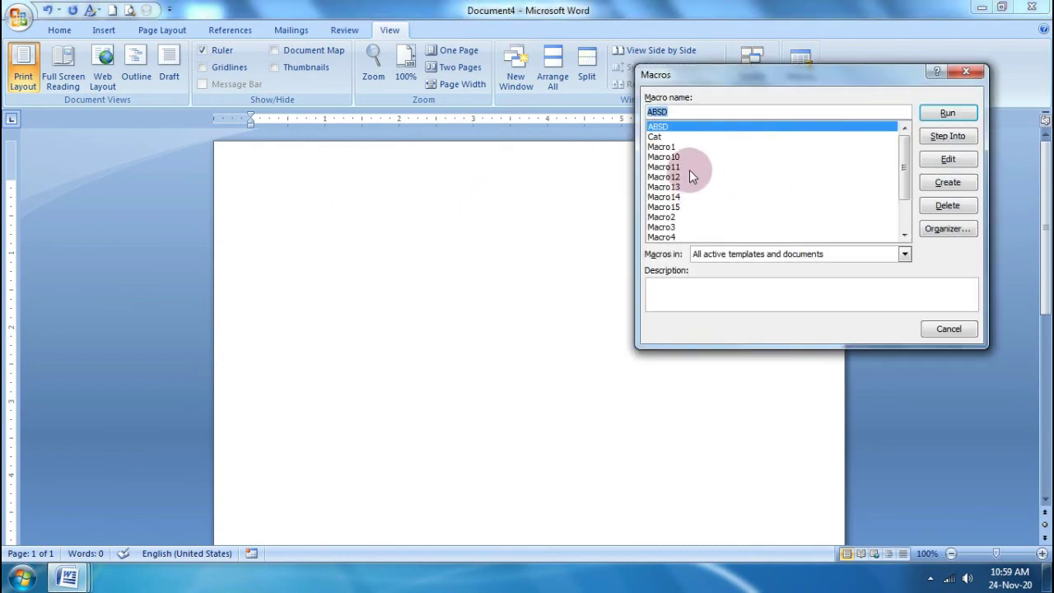
pyautogui.click(694, 207)
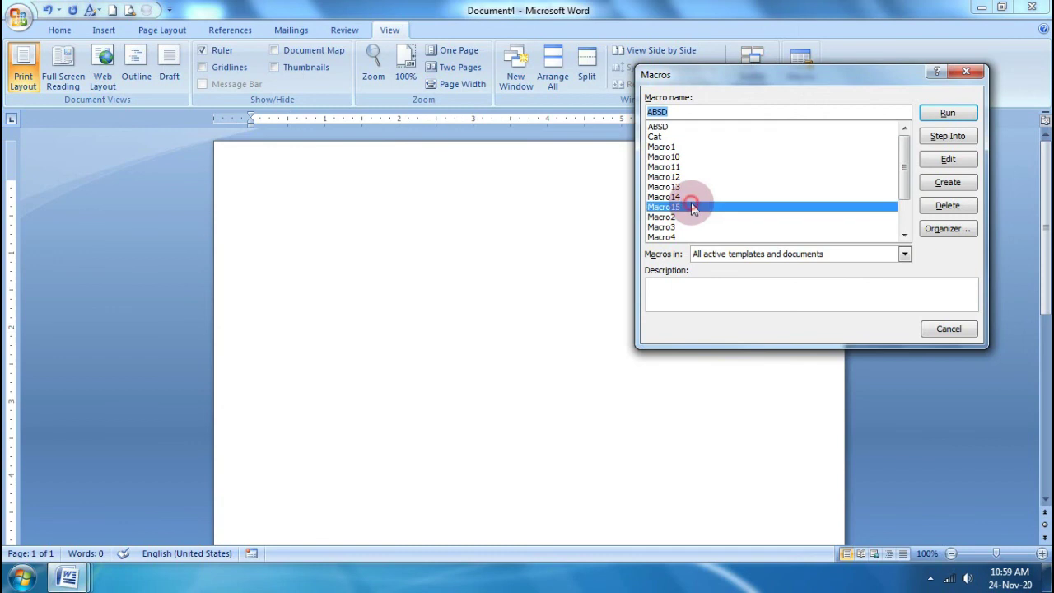
pyautogui.click(943, 111)
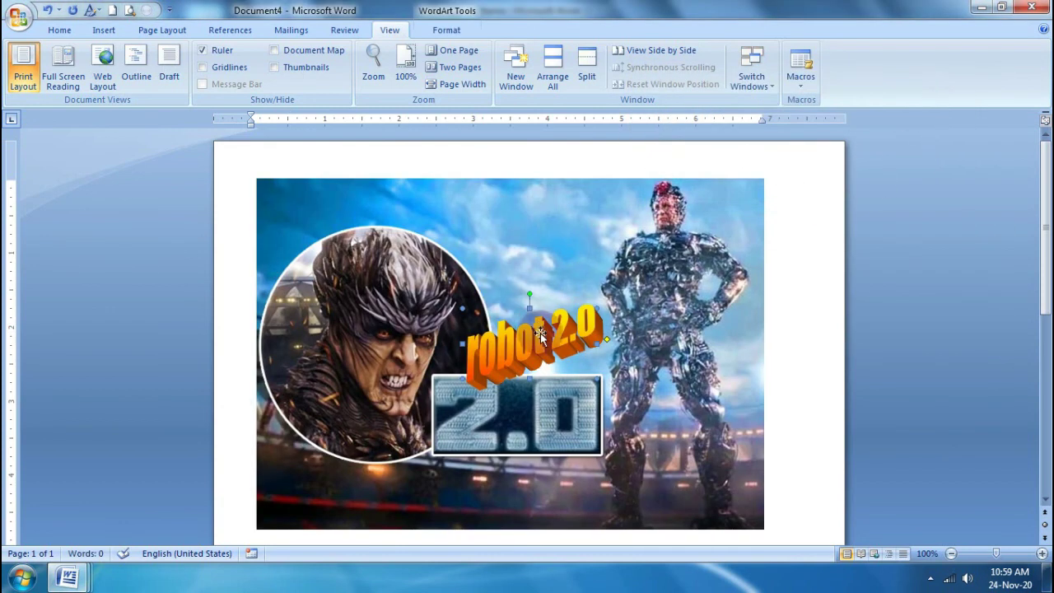
# Move the "robot 2.0" WordArt onto the upper part of the circular portrait and check its text wrapping options
pyautogui.moveTo(539, 335); pyautogui.dragTo(463, 288)
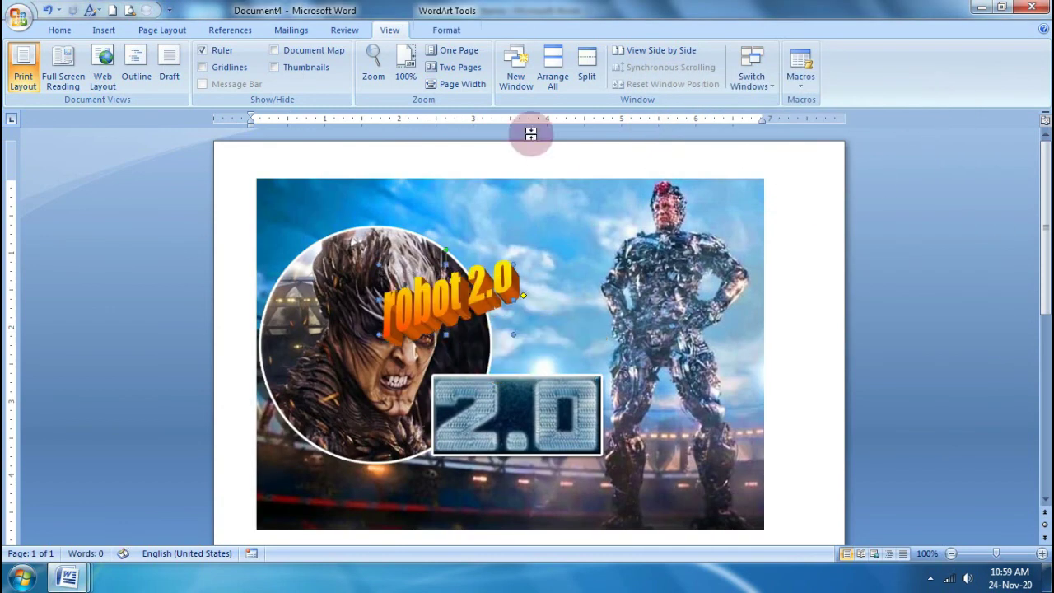
pyautogui.click(446, 29)
pyautogui.click(856, 85)
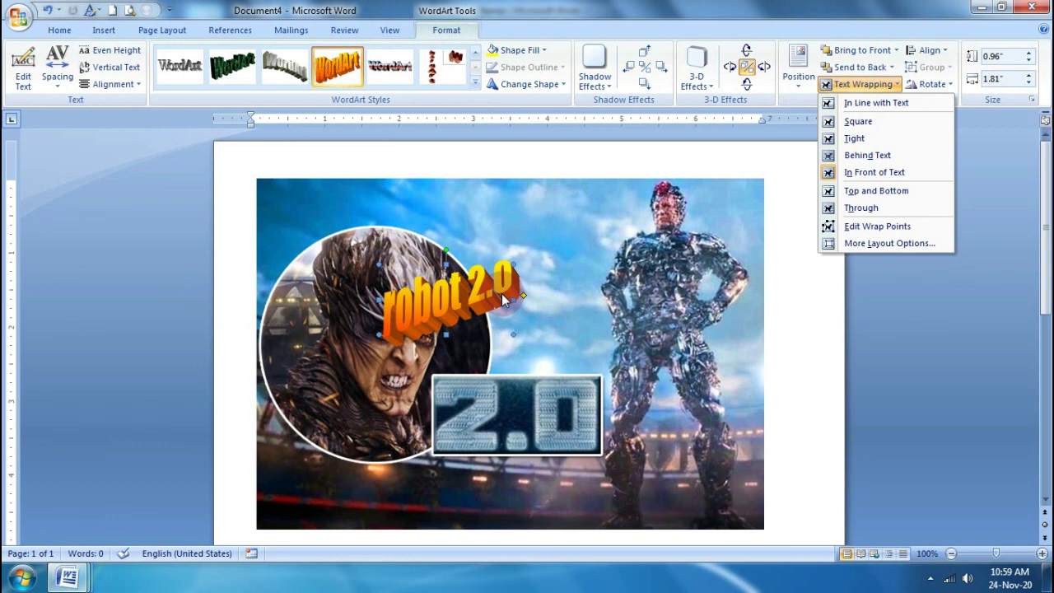
pyautogui.click(587, 293)
pyautogui.click(571, 358)
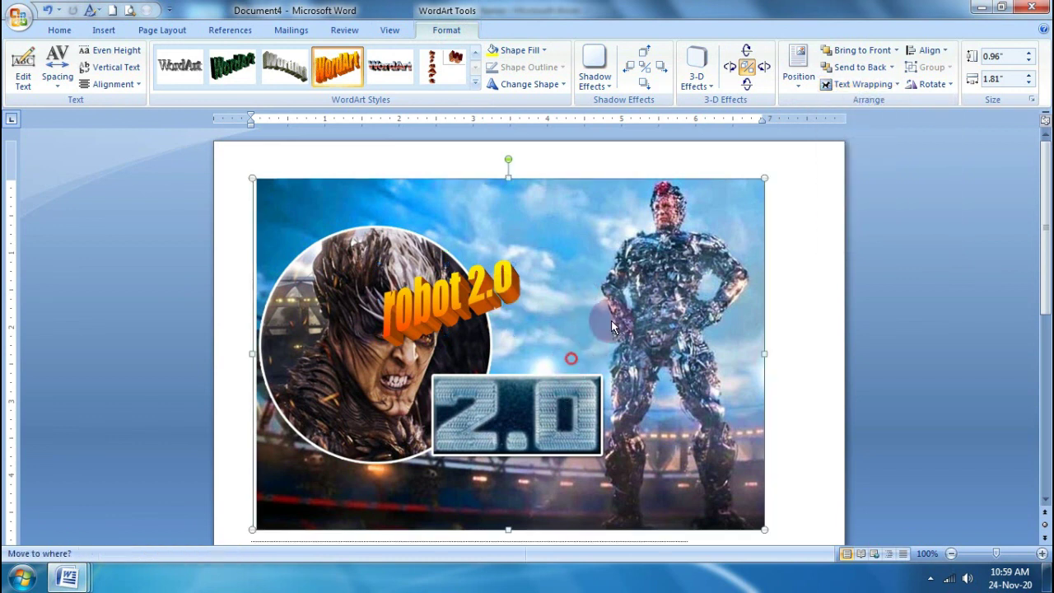
pyautogui.moveTo(476, 313); pyautogui.dragTo(529, 379)
pyautogui.moveTo(450, 311); pyautogui.dragTo(353, 239)
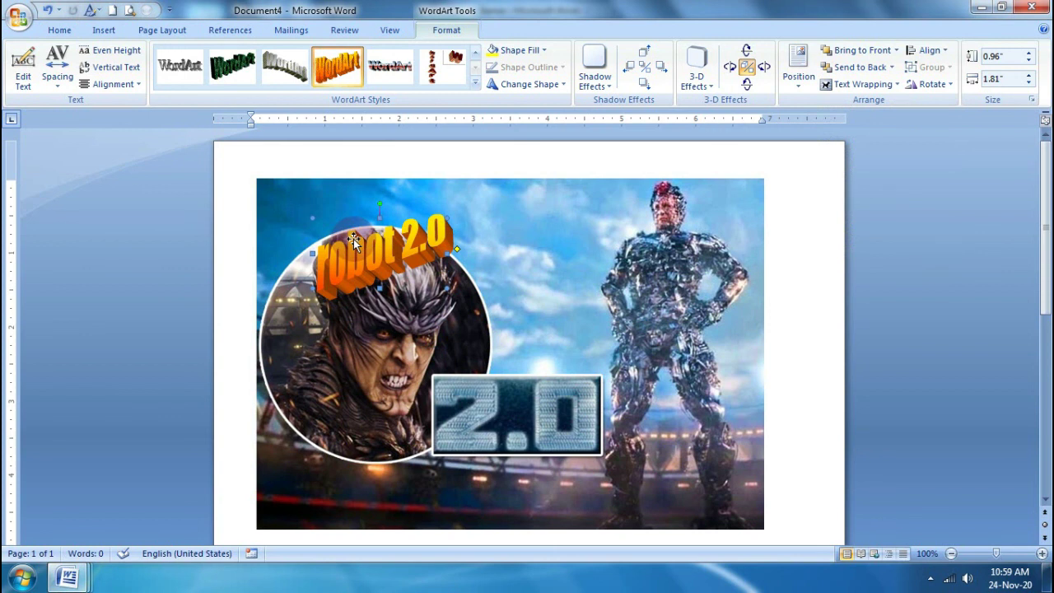
pyautogui.scroll(-7, 353, 239)
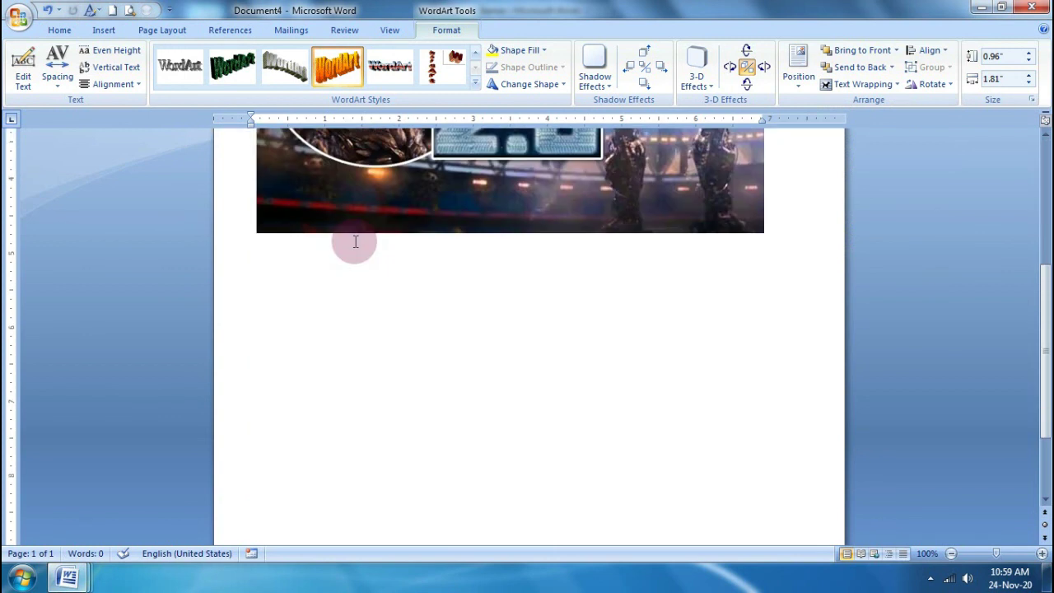
# Close Document4 without saving its changes
pyautogui.click(354, 285)
pyautogui.click(452, 295)
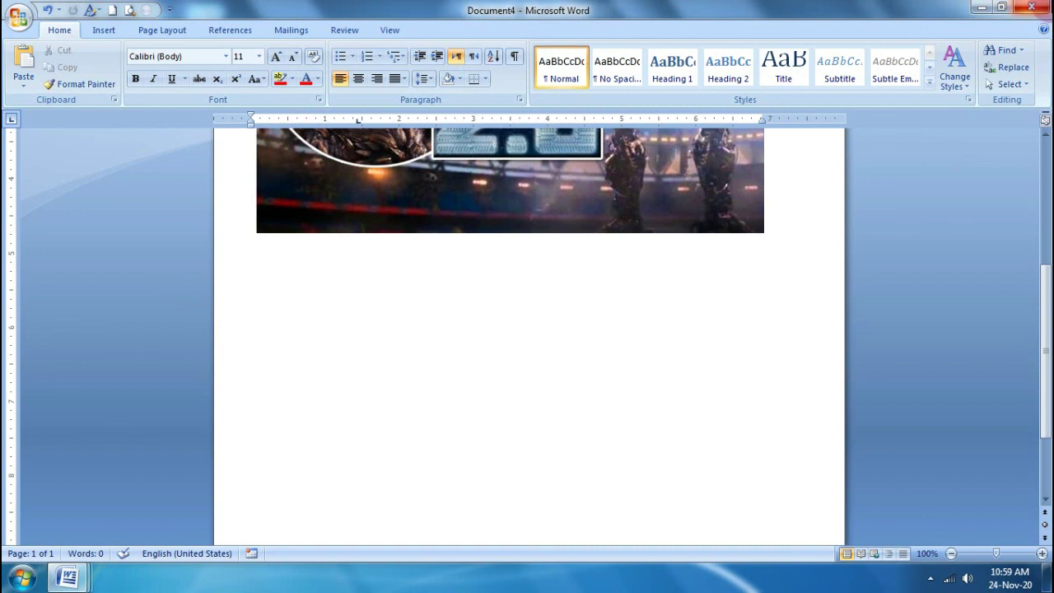
pyautogui.click(1030, 8)
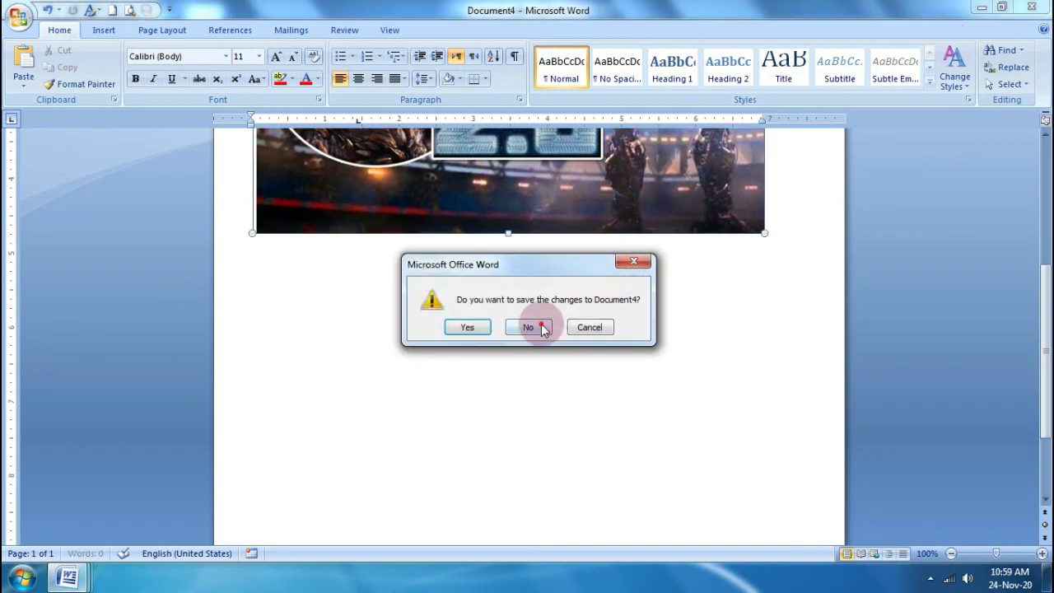
pyautogui.click(531, 326)
# Run Macro15 in the Name document to insert the picture and the "robot 2.0" WordArt, and deselect the WordArt
pyautogui.scroll(-10, 560, 419)
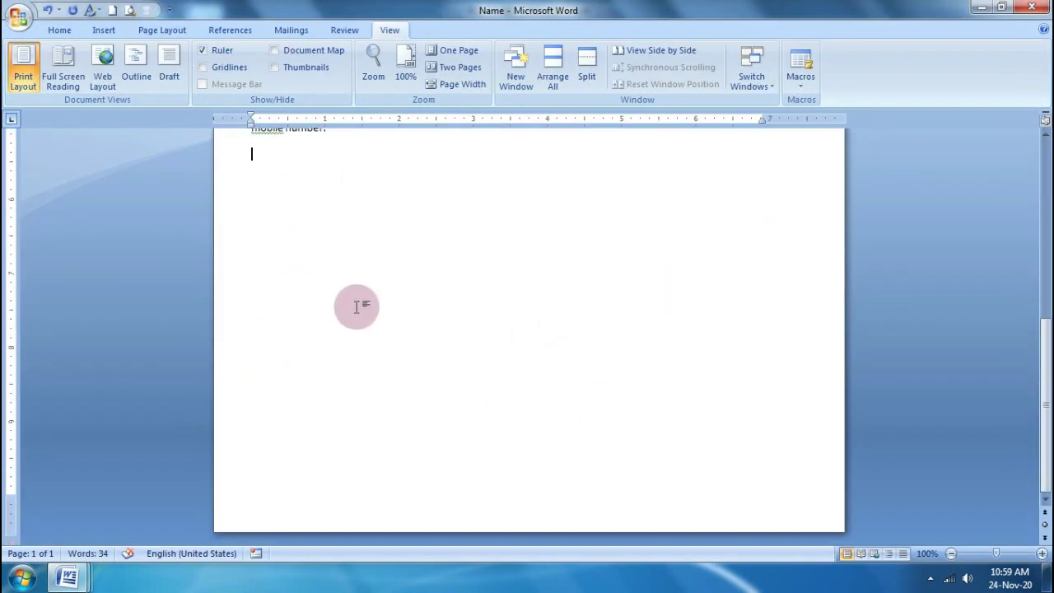
pyautogui.click(800, 85)
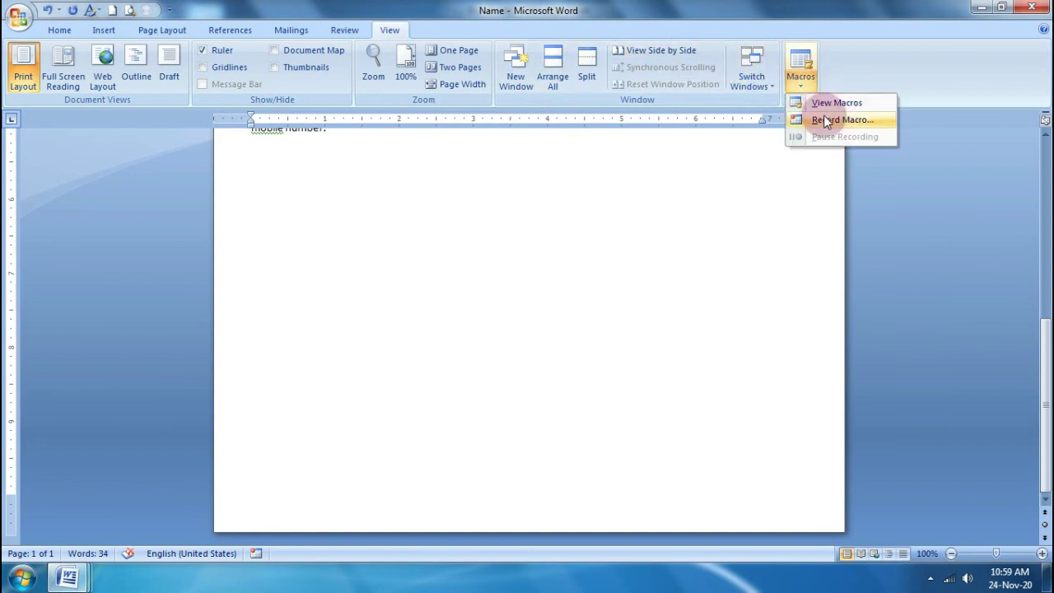
pyautogui.click(825, 110)
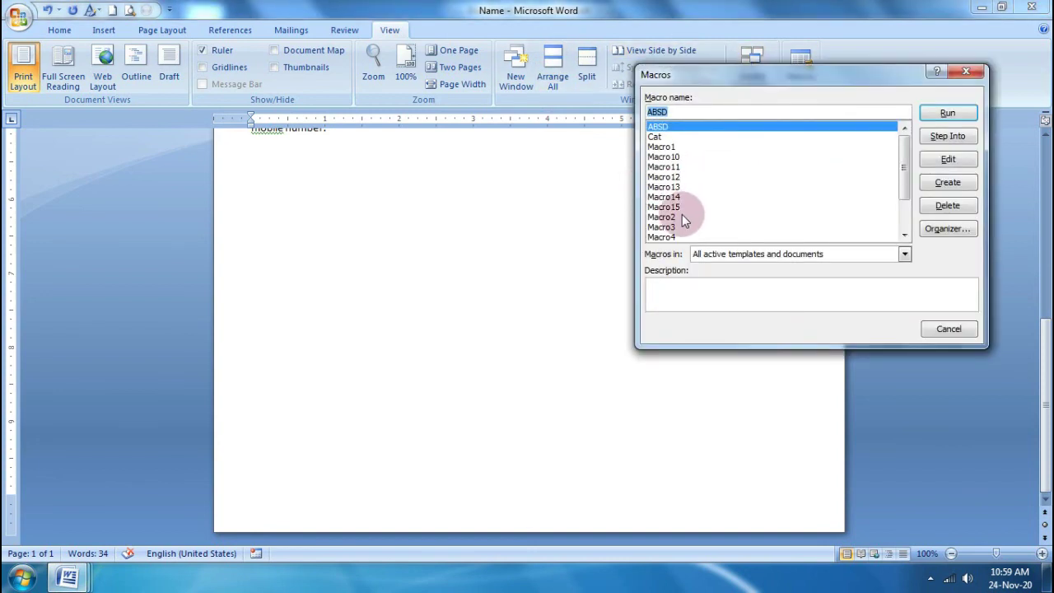
pyautogui.click(682, 214)
pyautogui.click(947, 113)
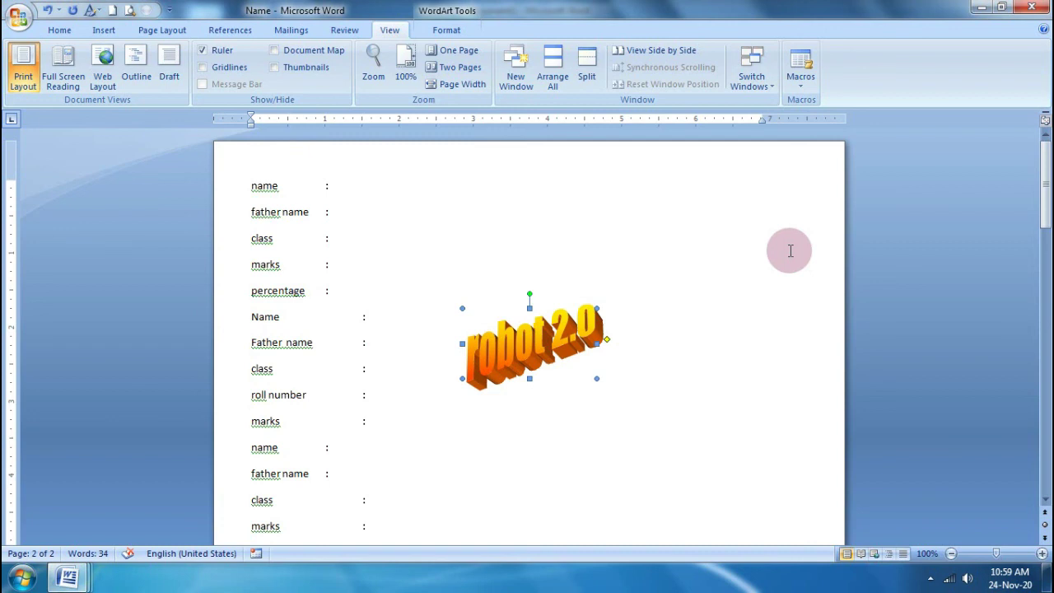
pyautogui.click(613, 251)
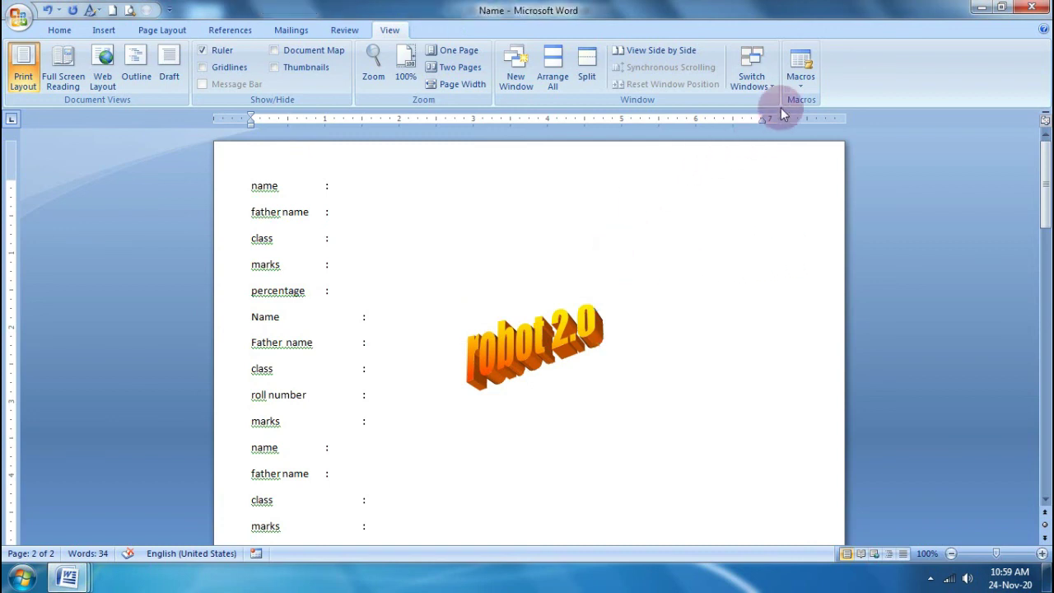
# Delete Macro4, Macro5 and Macro6 from the saved macros and close the macro list
pyautogui.click(800, 80)
pyautogui.click(833, 99)
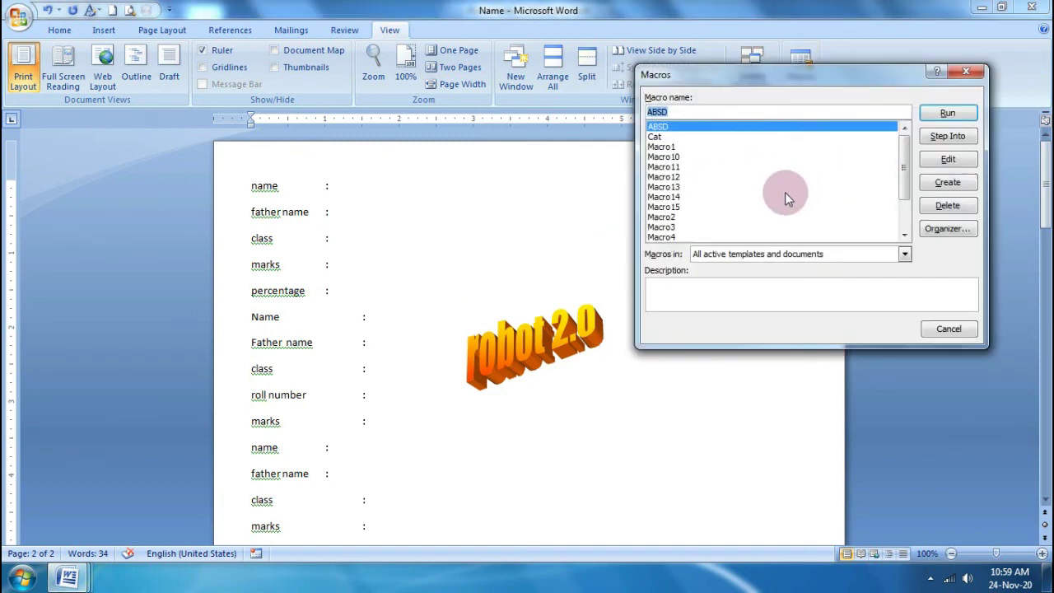
pyautogui.click(681, 237)
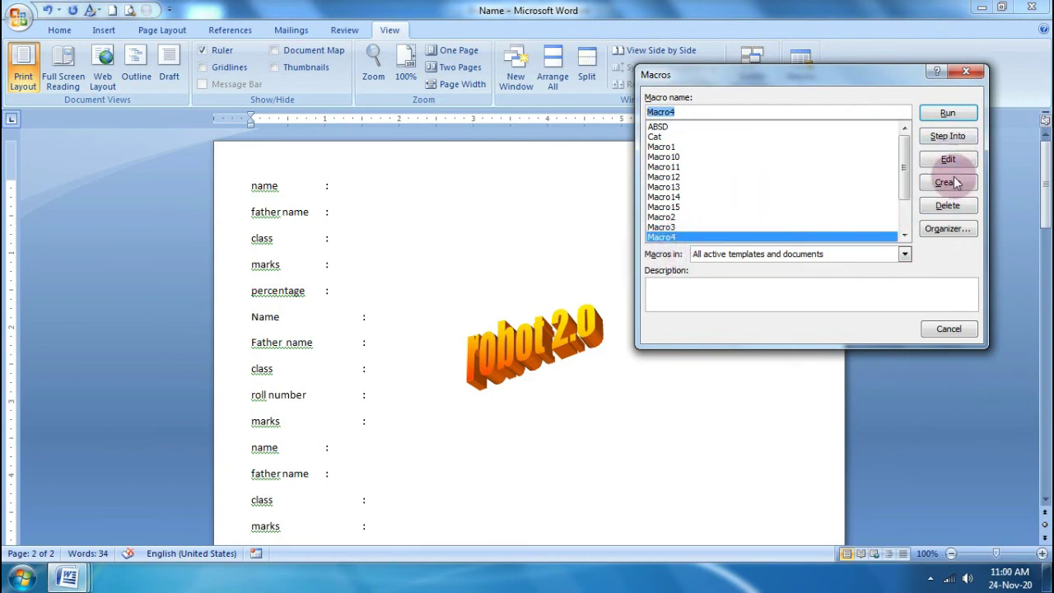
pyautogui.click(947, 205)
pyautogui.click(499, 328)
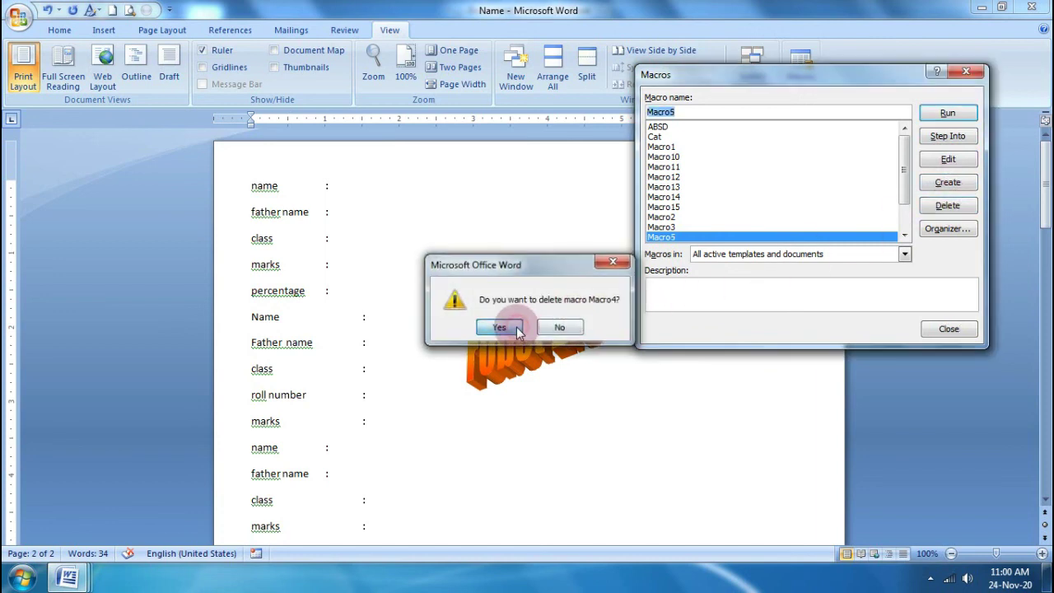
pyautogui.click(947, 205)
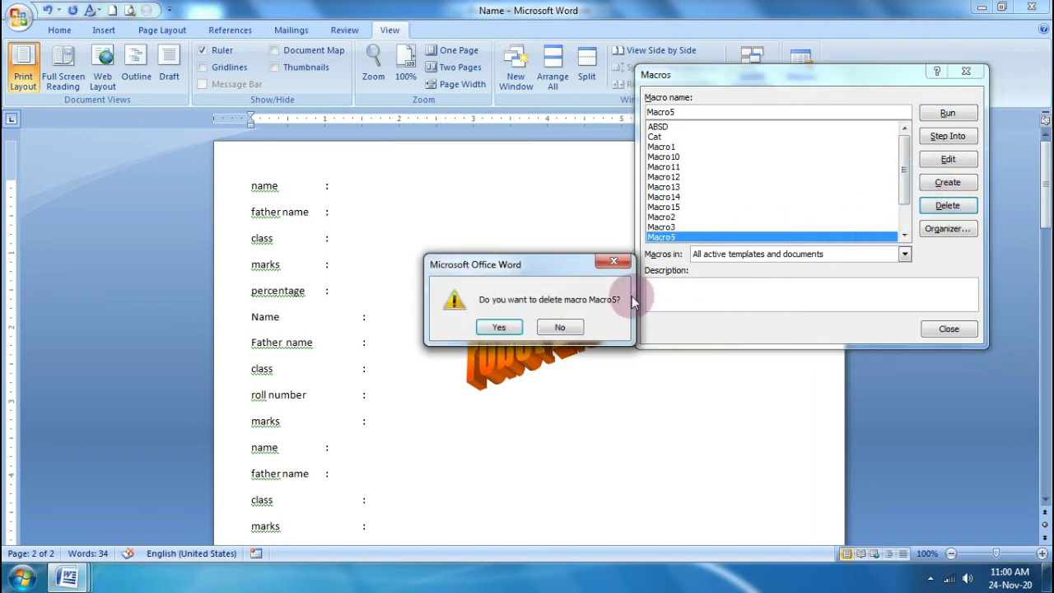
pyautogui.click(498, 327)
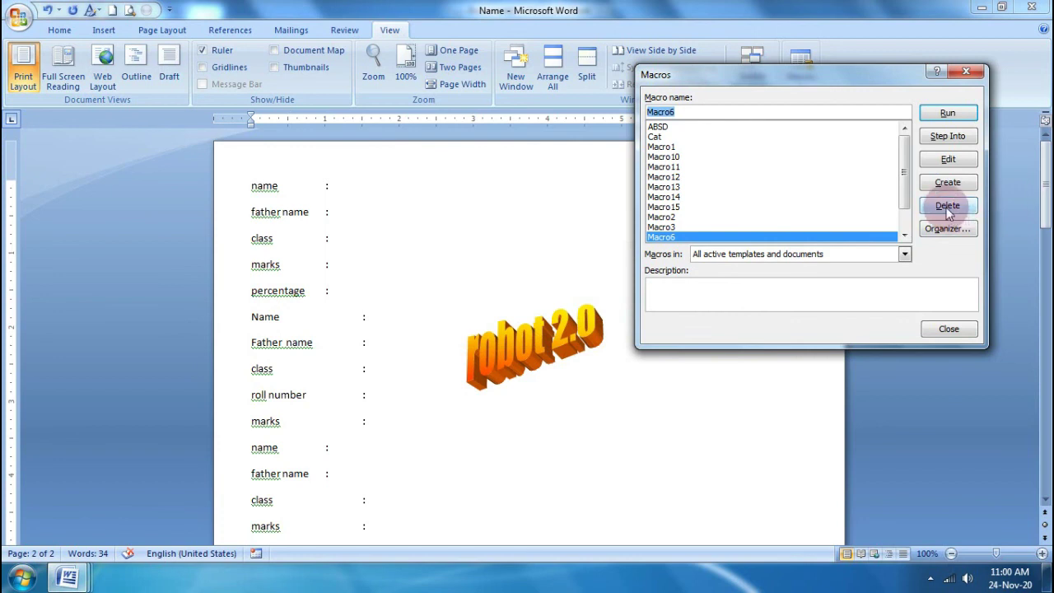
pyautogui.click(947, 205)
pyautogui.click(494, 327)
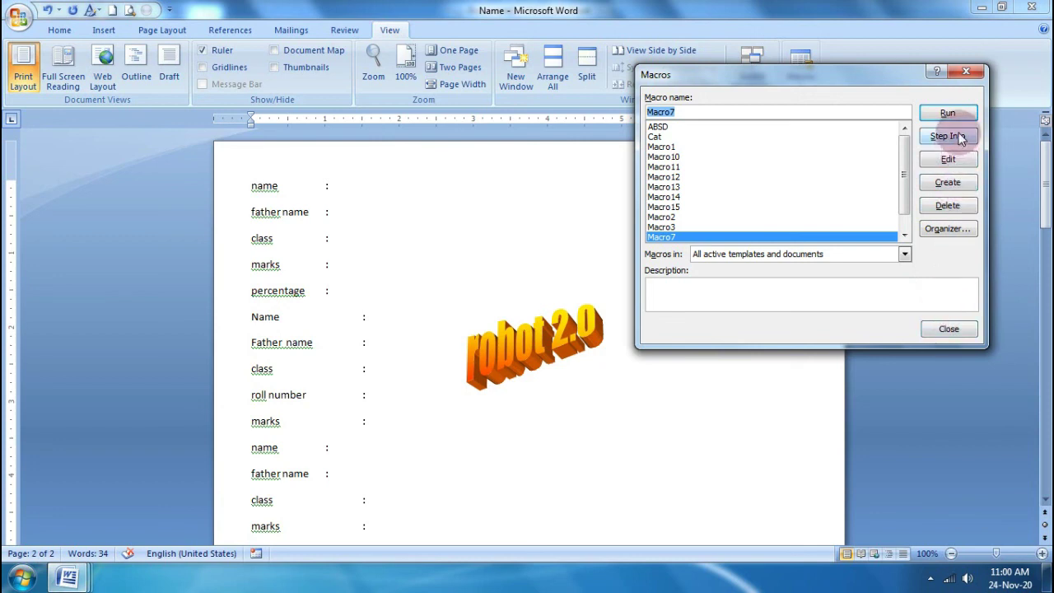
pyautogui.click(976, 74)
# Close the Name document without saving its changes
pyautogui.click(1031, 7)
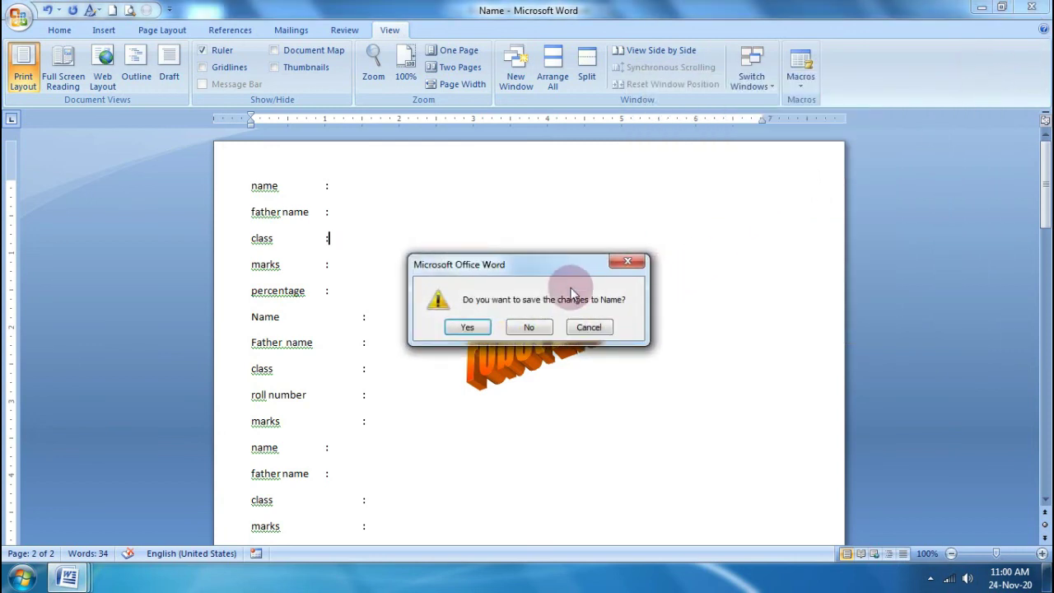
pyautogui.click(532, 327)
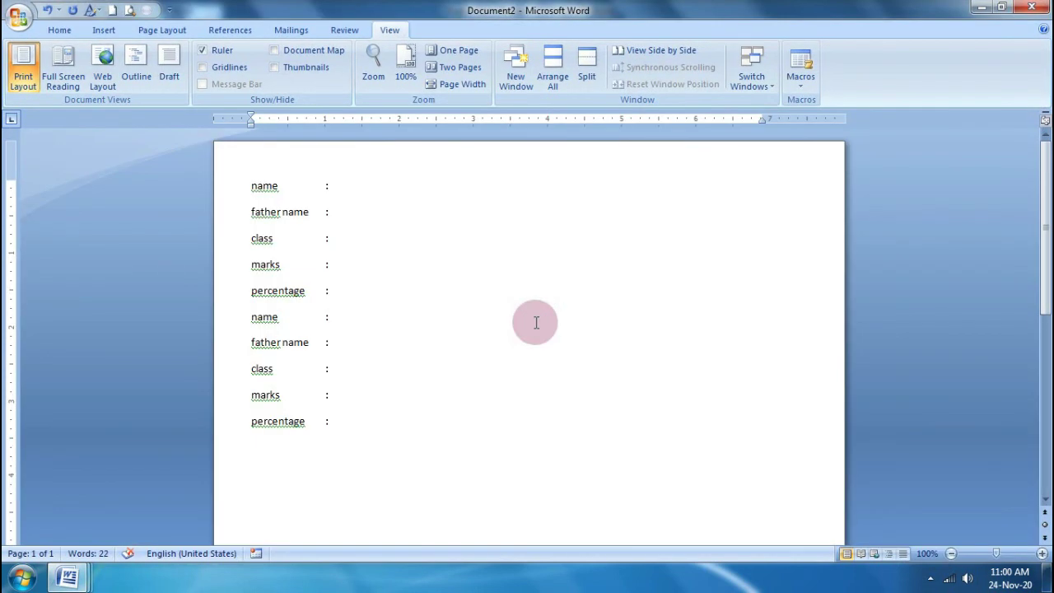